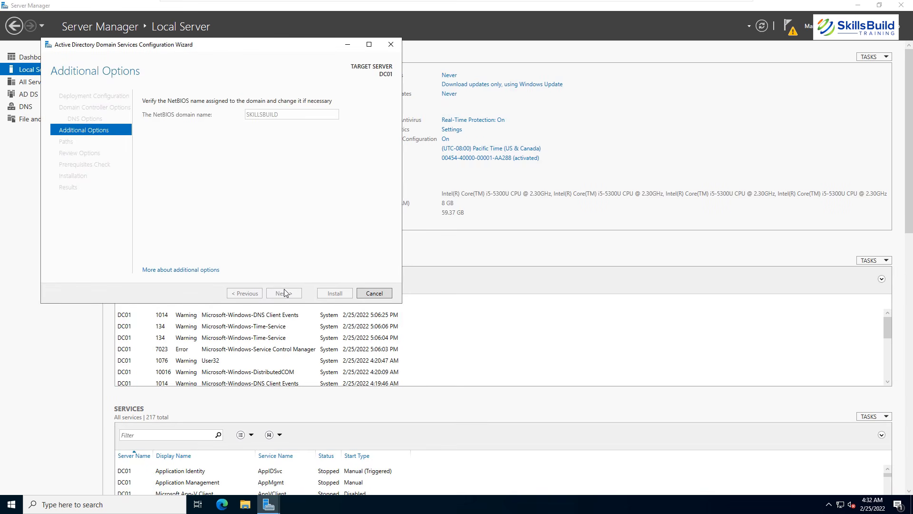
# Finish the promotion wizard, accepting the NetBIOS name and starting the domain controller install.
pyautogui.click(284, 293)
pyautogui.click(284, 293)
pyautogui.click(284, 293)
pyautogui.click(335, 293)
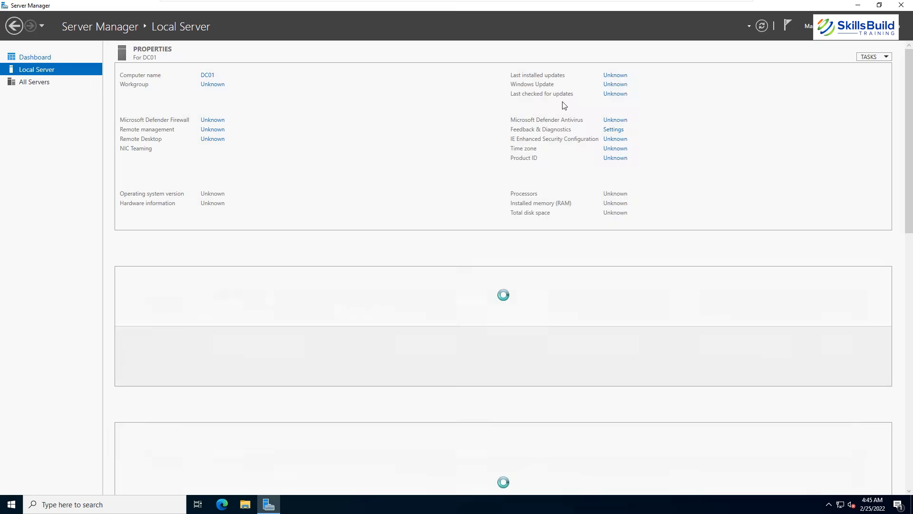
# Open Active Directory Users and Computers and browse the skillsbuild.com containers with widened columns.
pyautogui.click(846, 25)
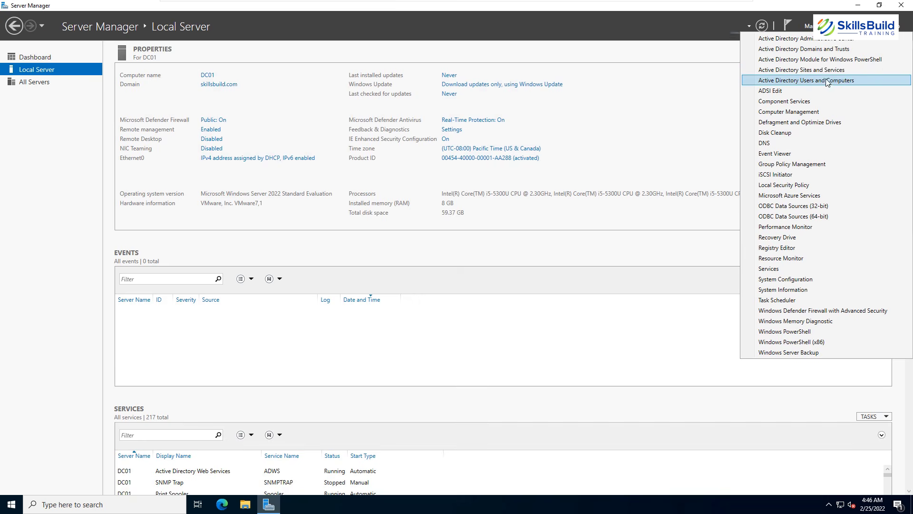
pyautogui.click(806, 80)
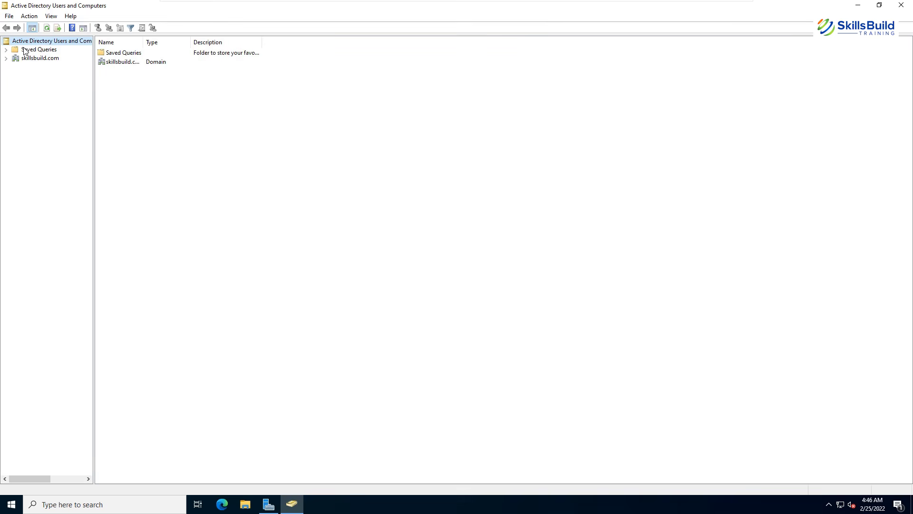
pyautogui.click(40, 57)
pyautogui.doubleClick(146, 42)
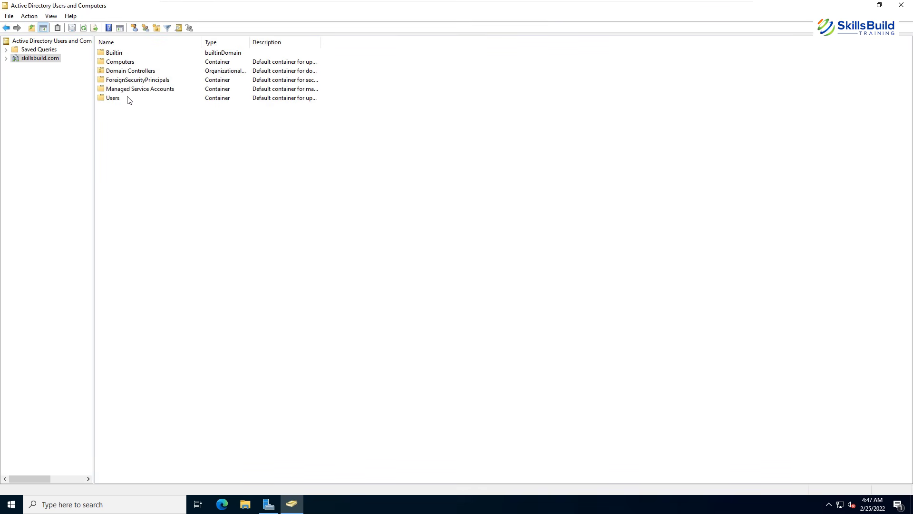
pyautogui.doubleClick(250, 43)
pyautogui.doubleClick(114, 53)
pyautogui.click(54, 83)
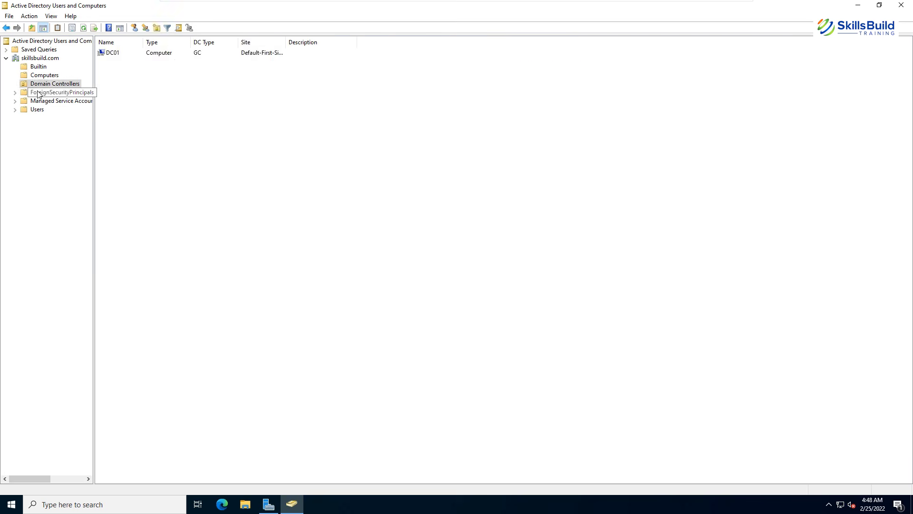
pyautogui.click(37, 110)
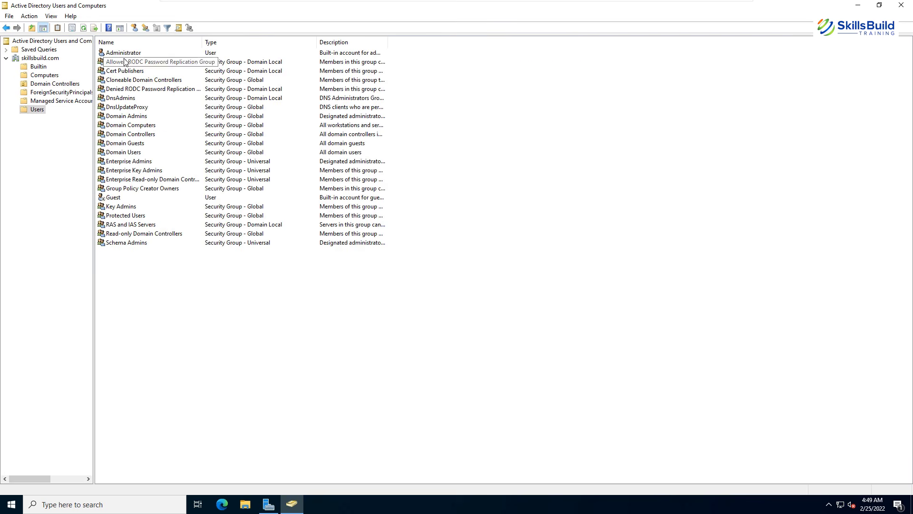
pyautogui.click(40, 58)
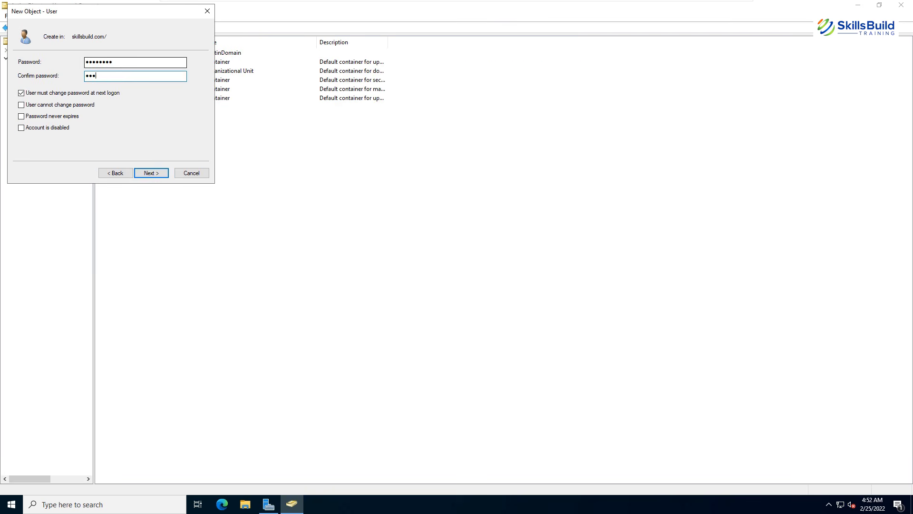
# Finish creating the new user with its password and add it to Domain Admins.
pyautogui.write('•••••')
pyautogui.click(157, 174)
pyautogui.click(158, 174)
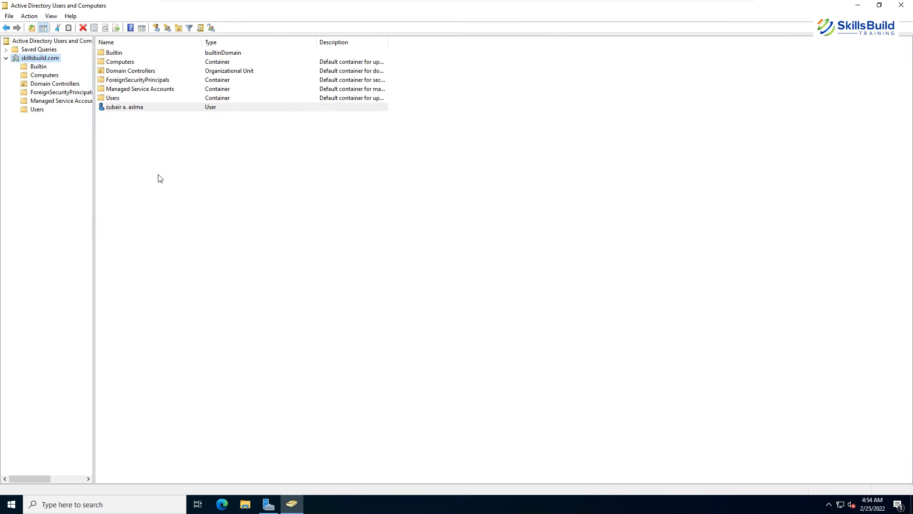
pyautogui.doubleClick(114, 108)
pyautogui.click(387, 142)
pyautogui.click(461, 159)
pyautogui.click(377, 159)
pyautogui.click(387, 141)
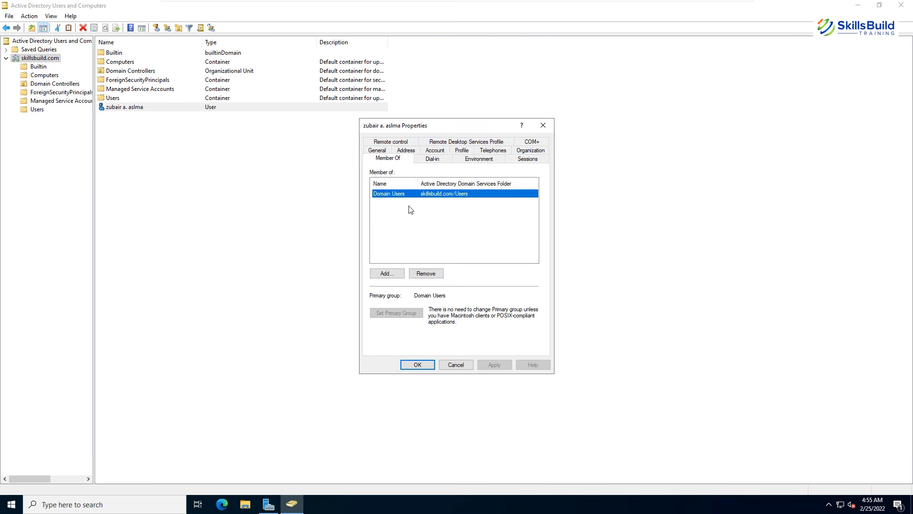
pyautogui.click(387, 273)
pyautogui.write('Domain Adm')
pyautogui.press('Return')
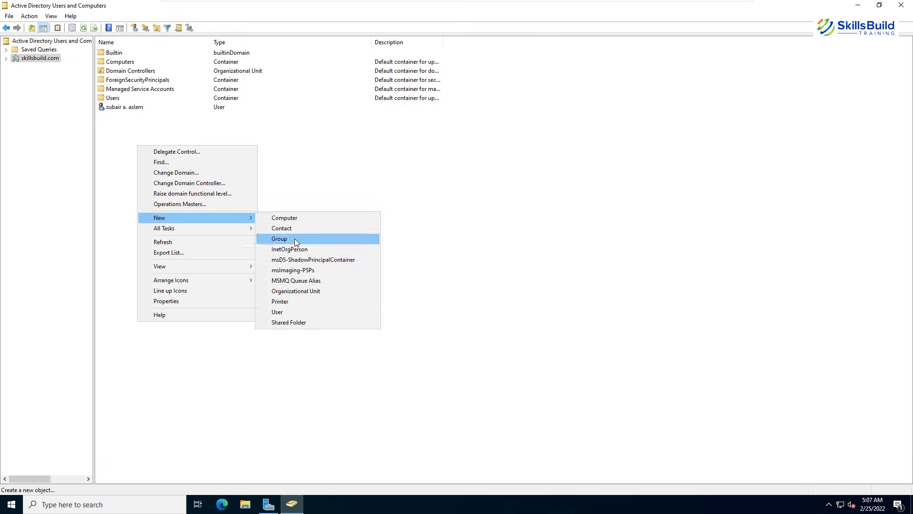
# Create the group AI, view its members, then open Find Users, Contacts, and Groups.
pyautogui.click(295, 239)
pyautogui.write('AI')
pyautogui.click(25, 121)
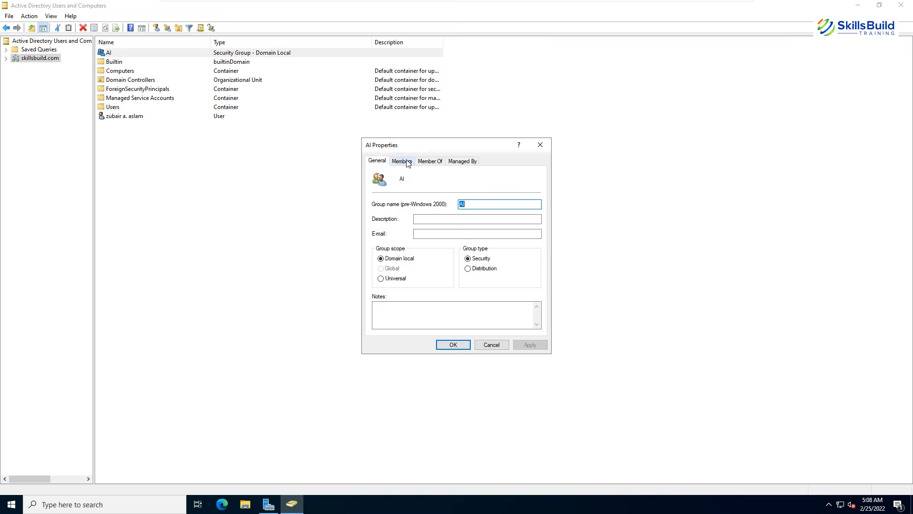
pyautogui.click(402, 161)
pyautogui.click(389, 317)
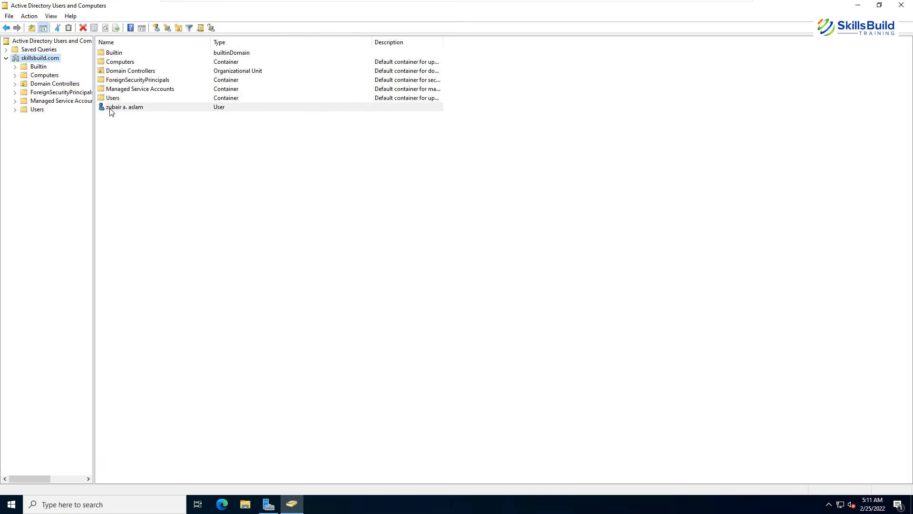
pyautogui.click(178, 28)
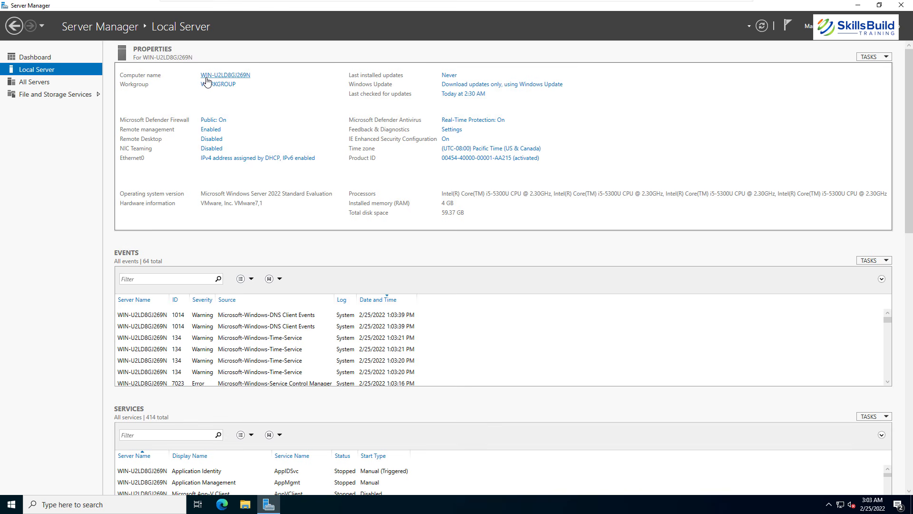
# Search Windows for sconfig and launch it from the results.
pyautogui.press('super')
pyautogui.write('s')
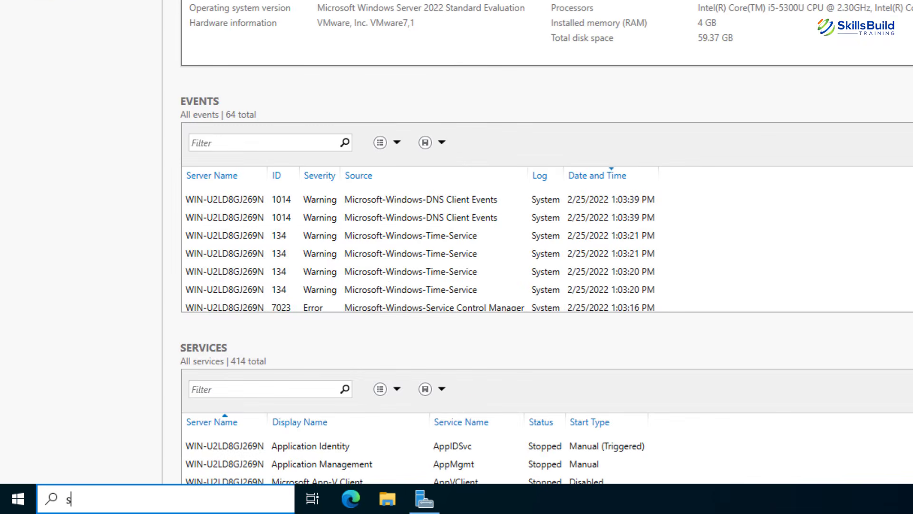
pyautogui.write('config')
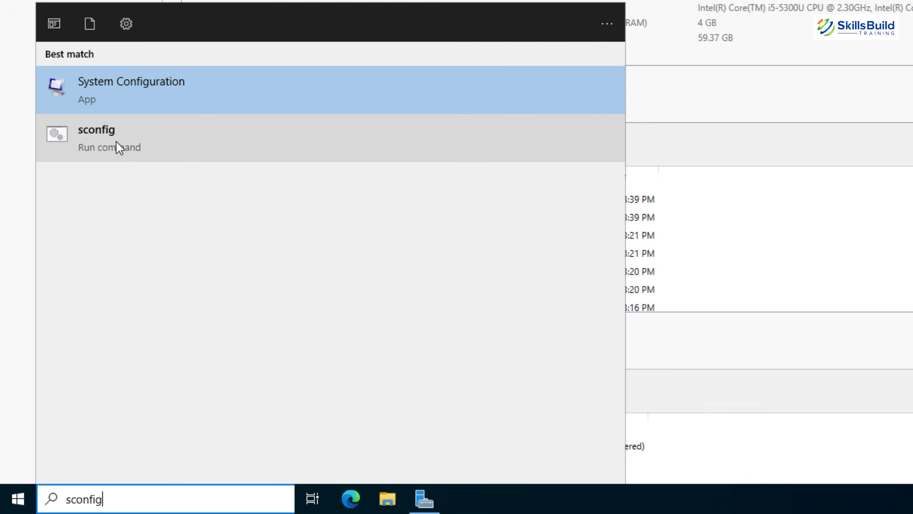
pyautogui.click(116, 142)
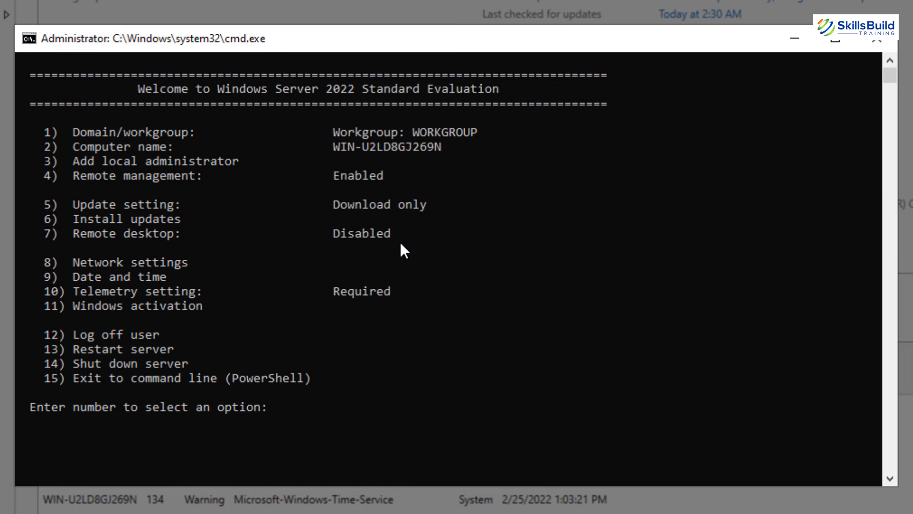
# Use sconfig option 2 to rename the computer to DC01.
pyautogui.click(355, 369)
pyautogui.write('2')
pyautogui.press('Return')
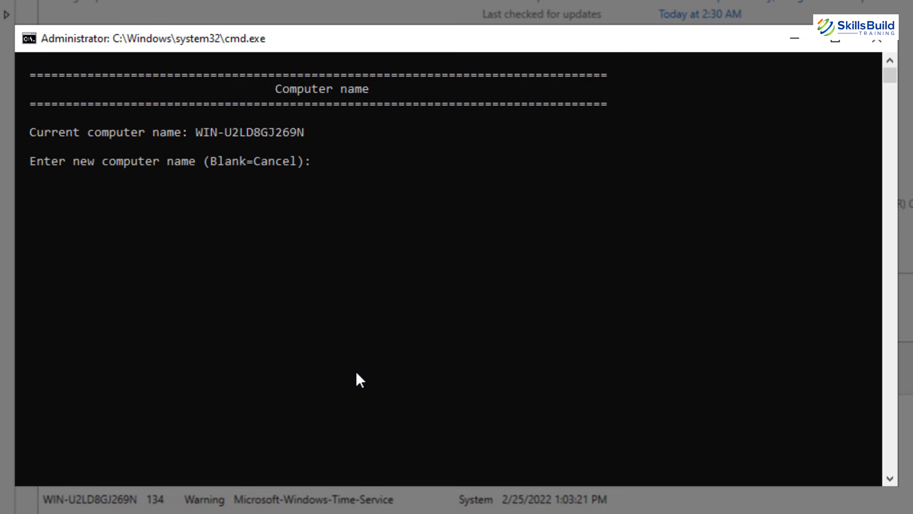
pyautogui.write('DC01')
pyautogui.press('Return')
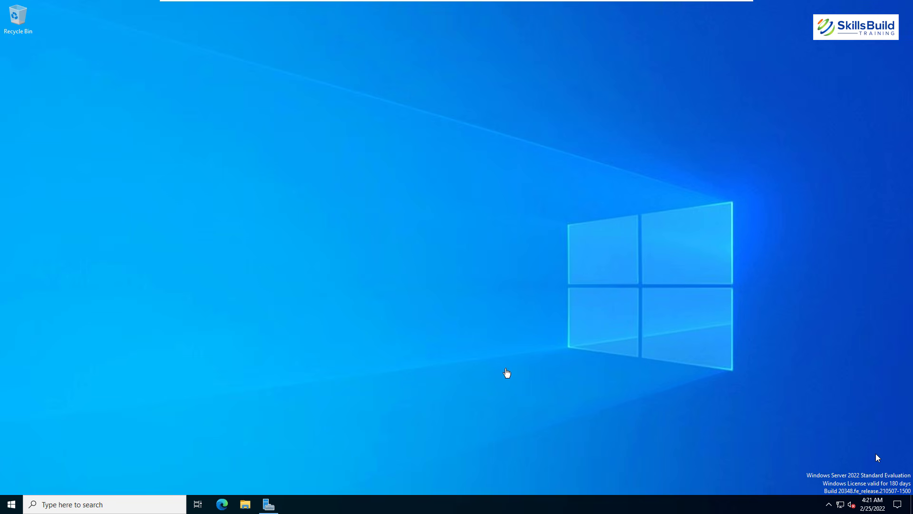
# Bring up Server Manager and launch Add Roles and Features from the Manage menu.
pyautogui.moveTo(269, 508)
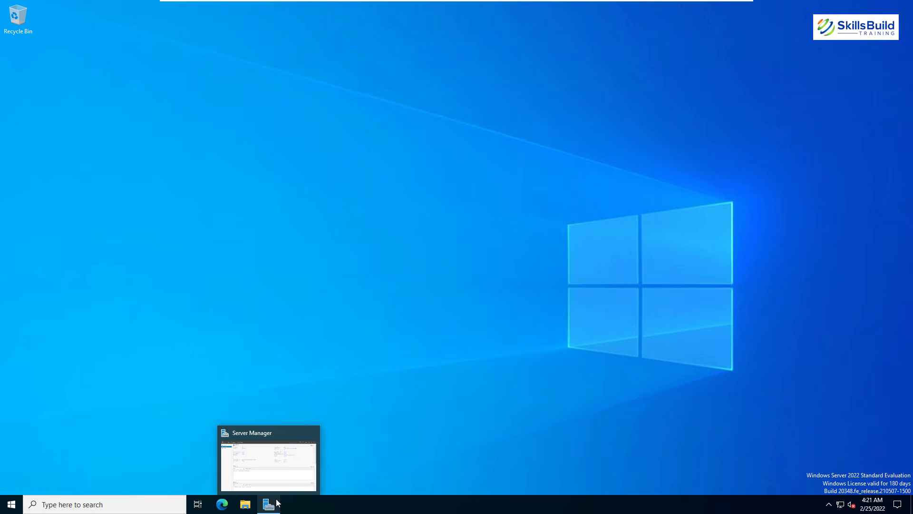
pyautogui.click(276, 475)
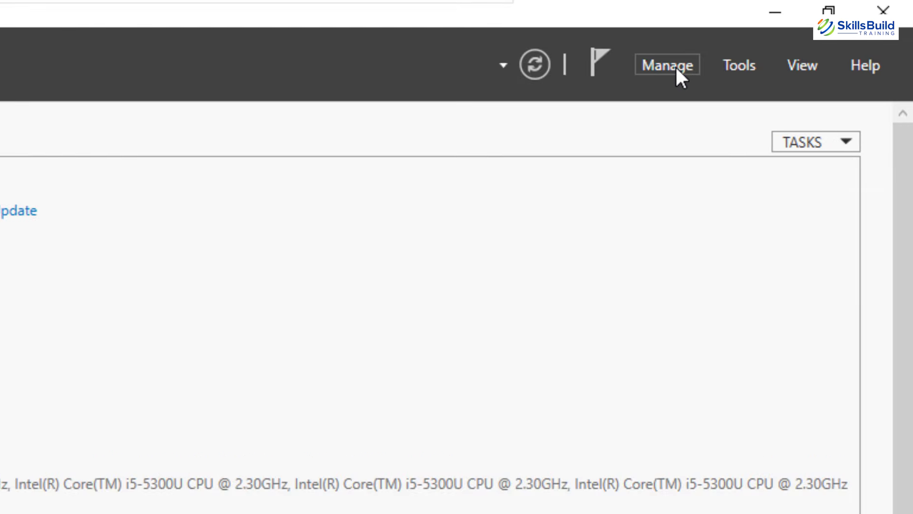
pyautogui.click(682, 76)
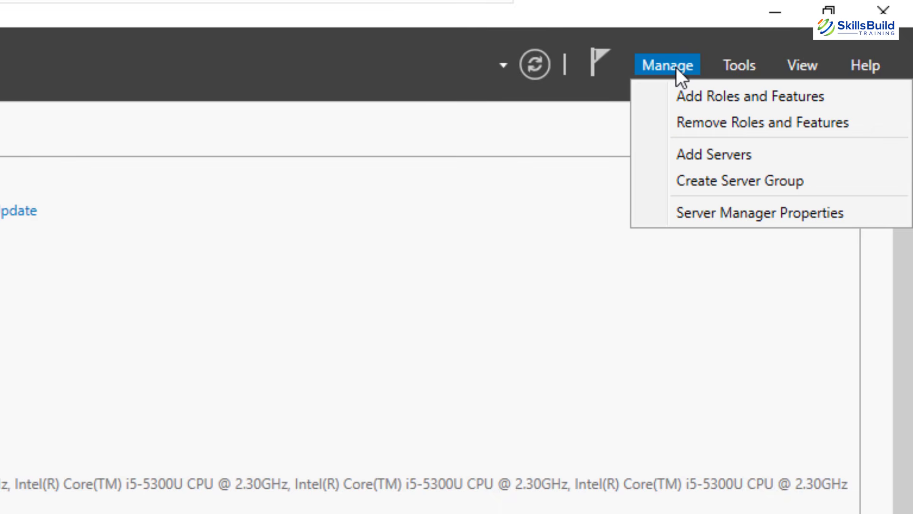
pyautogui.click(689, 95)
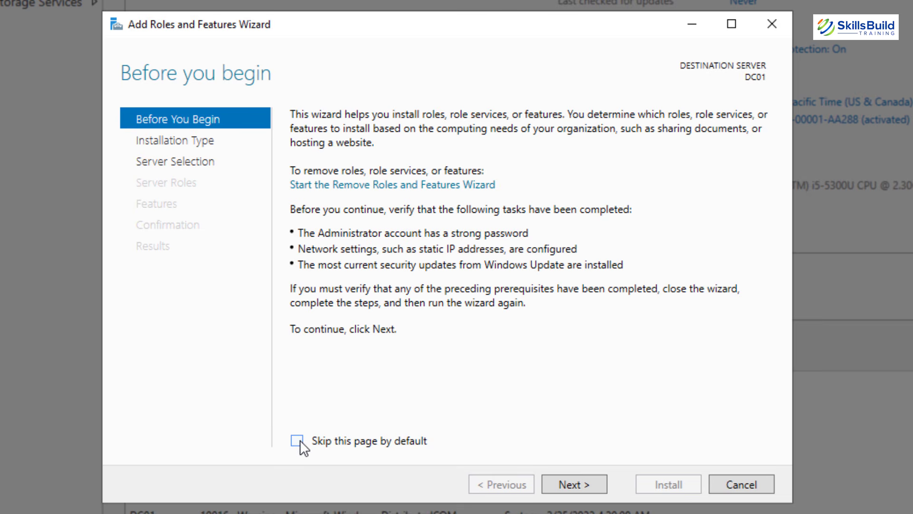
# Advance the wizard, keeping role-based installation and DC01 as the destination server.
pyautogui.click(578, 489)
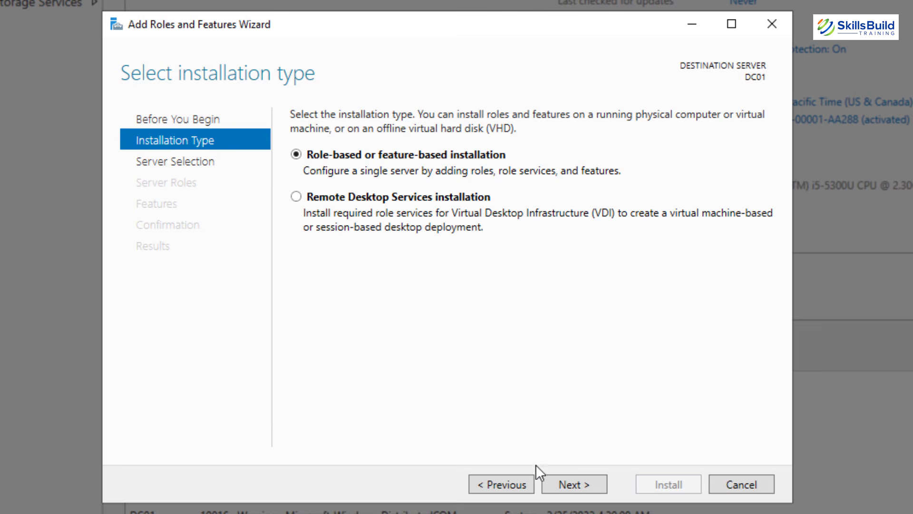
pyautogui.click(569, 485)
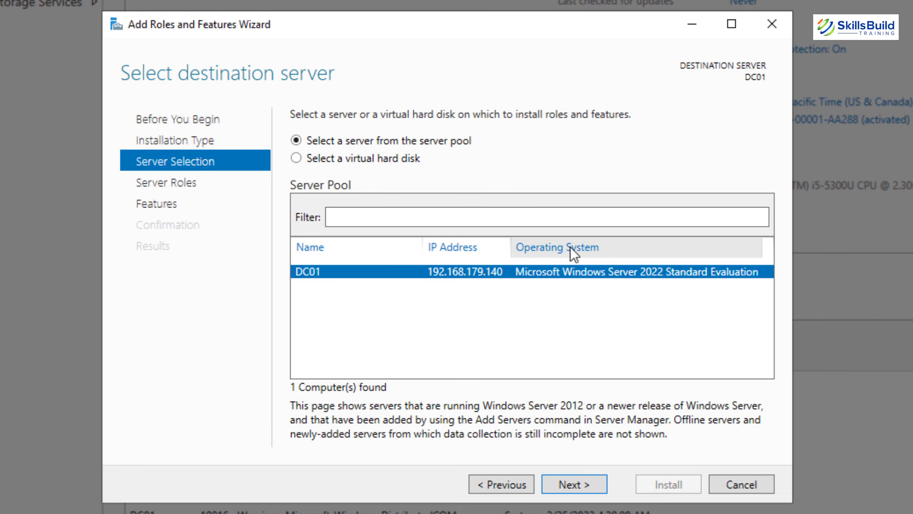
pyautogui.click(582, 478)
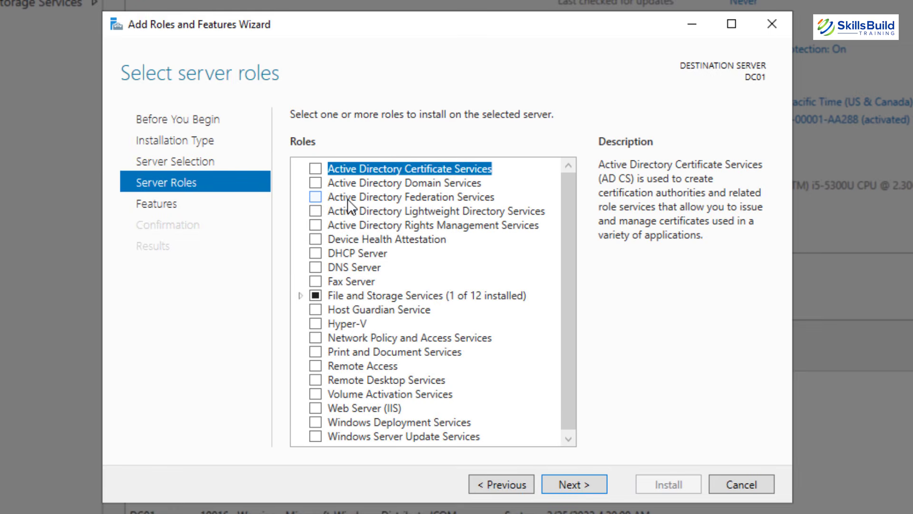
# Select the Active Directory Domain Services and DNS Server roles with their management tools.
pyautogui.click(316, 183)
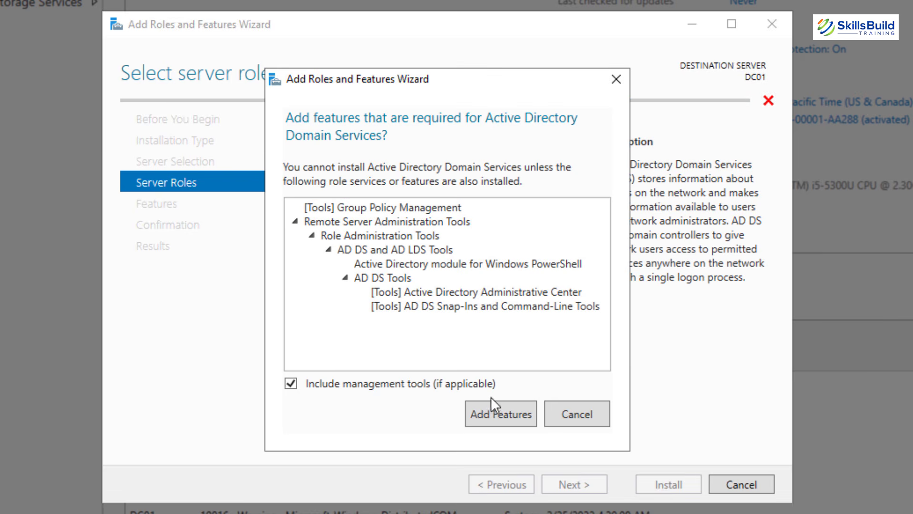
pyautogui.click(498, 416)
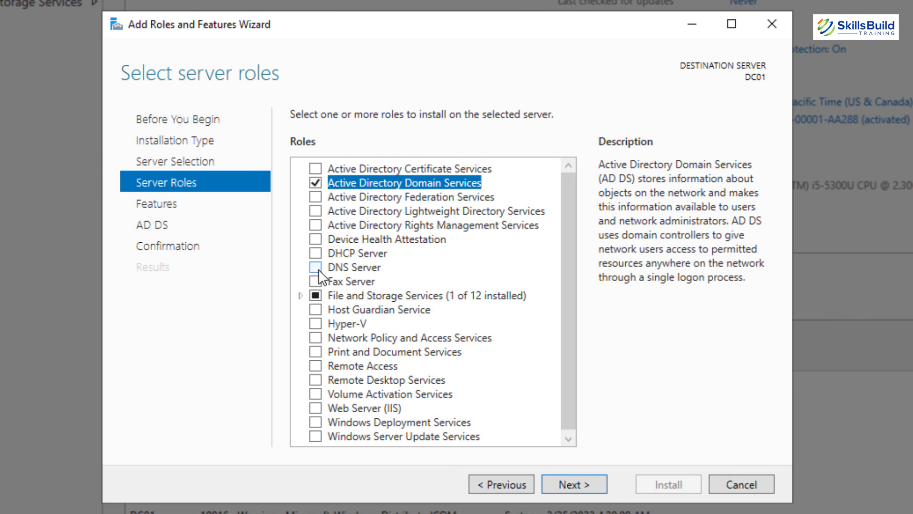
pyautogui.click(318, 269)
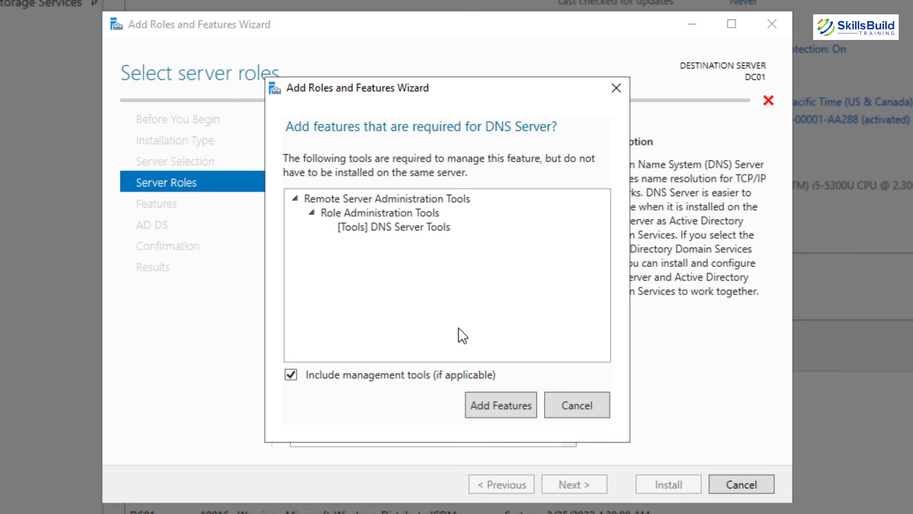
pyautogui.click(487, 398)
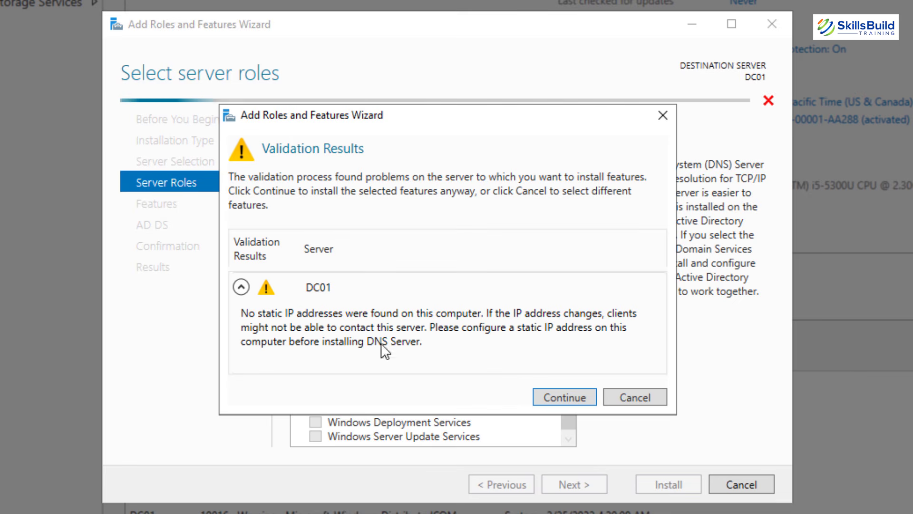
pyautogui.click(555, 398)
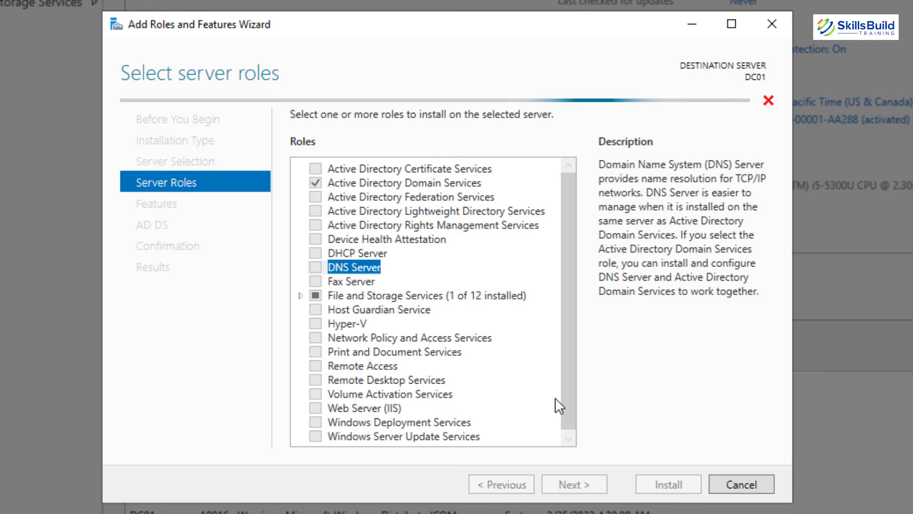
# Continue through Features, AD DS and DNS Server pages to the confirmation summary.
pyautogui.click(571, 479)
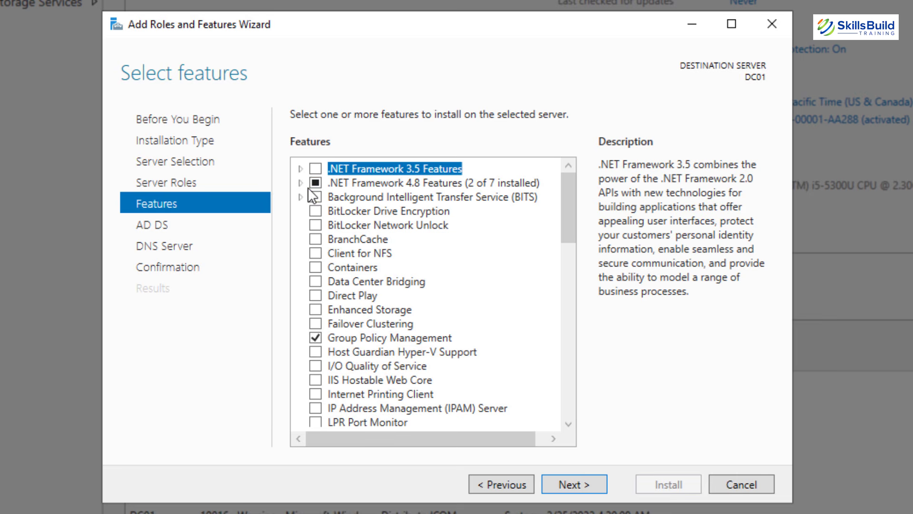
pyautogui.click(578, 483)
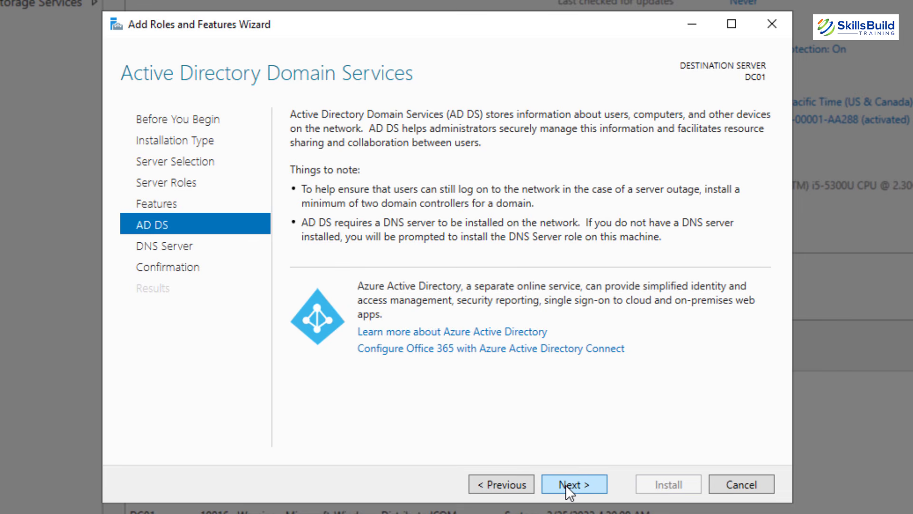
pyautogui.click(567, 487)
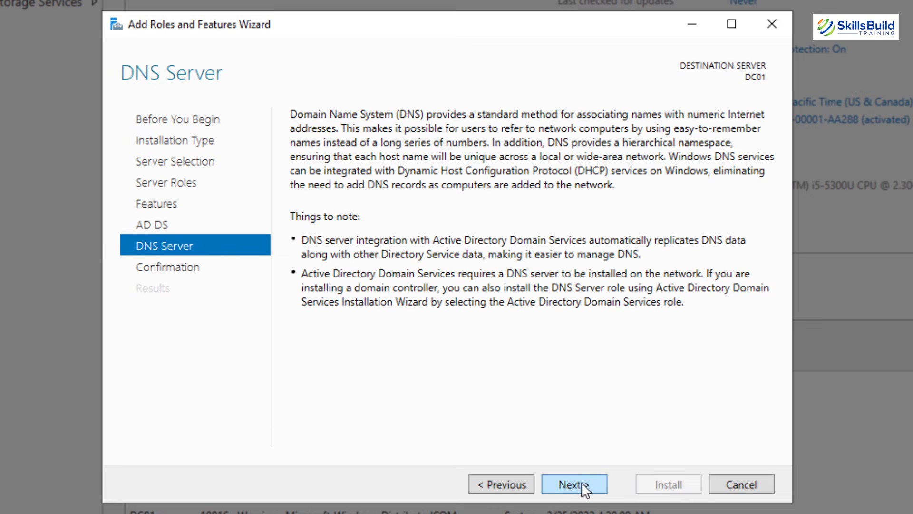
pyautogui.click(581, 481)
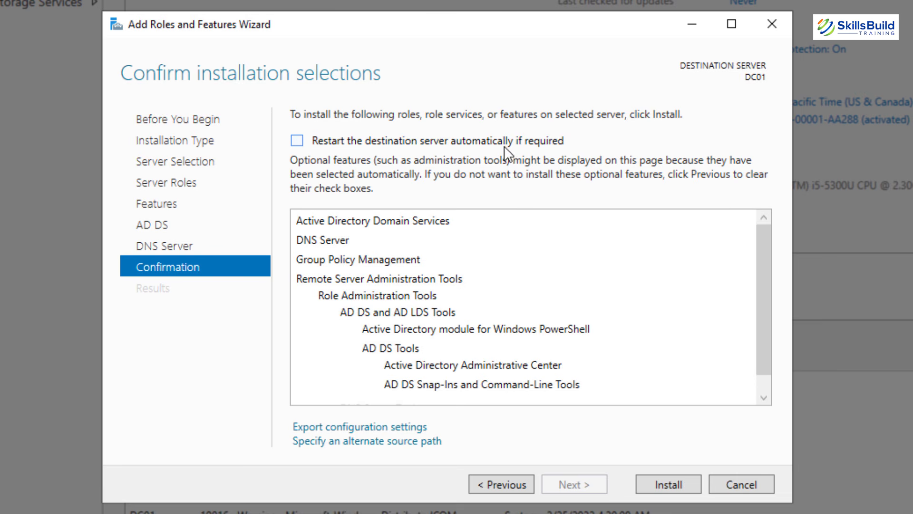
# Allow automatic restart and install the AD DS and DNS Server roles on DC01.
pyautogui.click(297, 140)
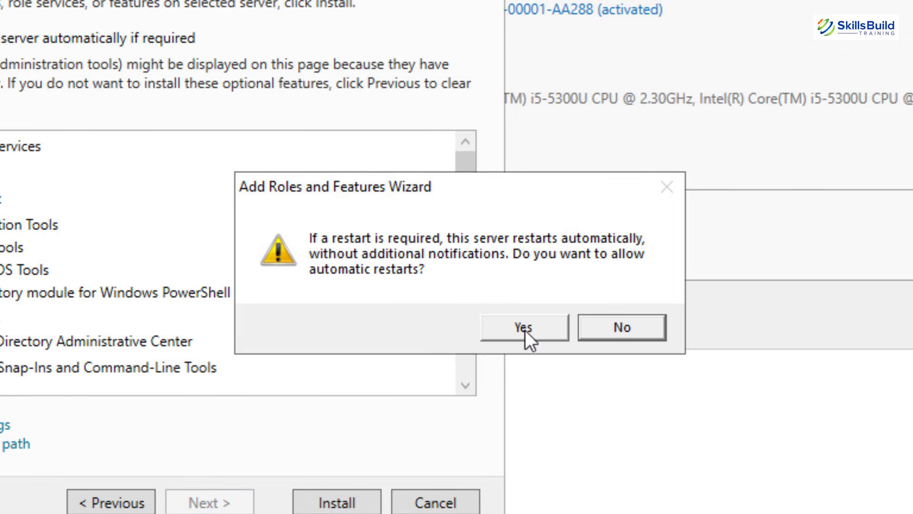
pyautogui.click(524, 328)
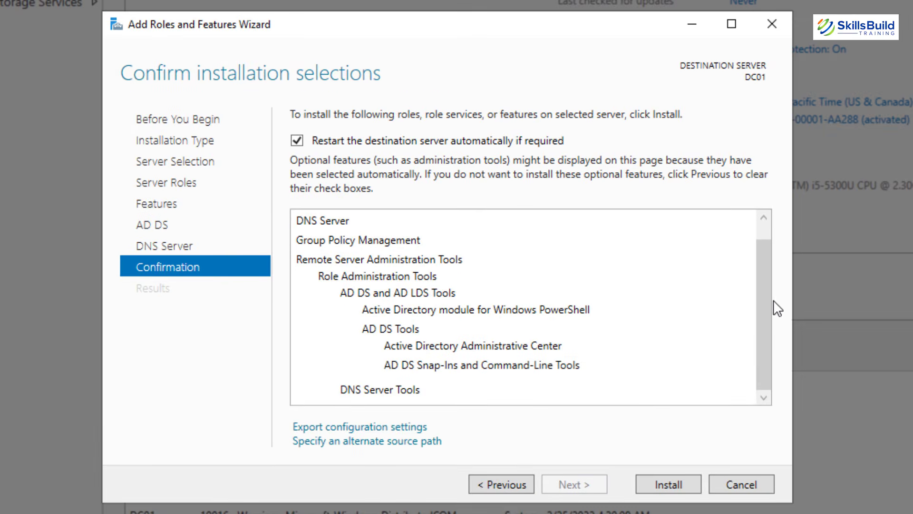
pyautogui.scroll(1, 596, 328)
pyautogui.scroll(-1, 596, 327)
pyautogui.click(649, 488)
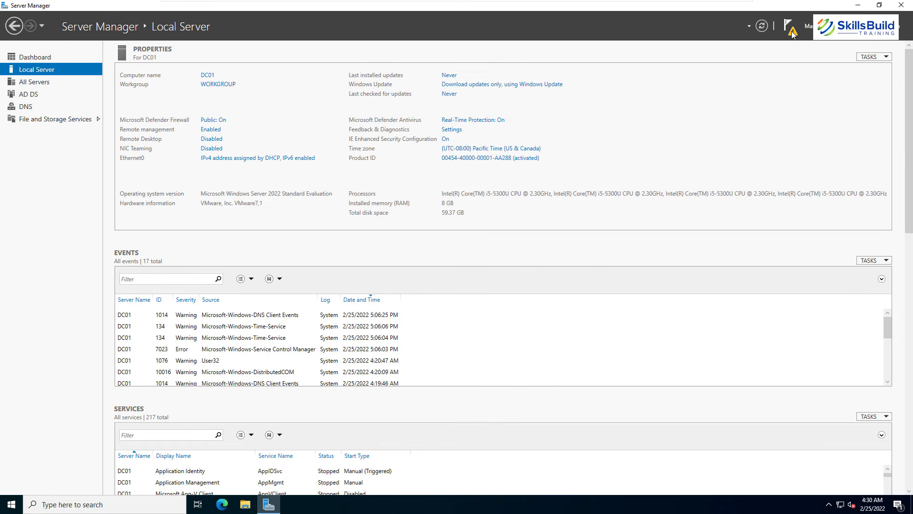
# Start domain controller promotion as a new forest with root domain skillsbuild.com.
pyautogui.click(791, 30)
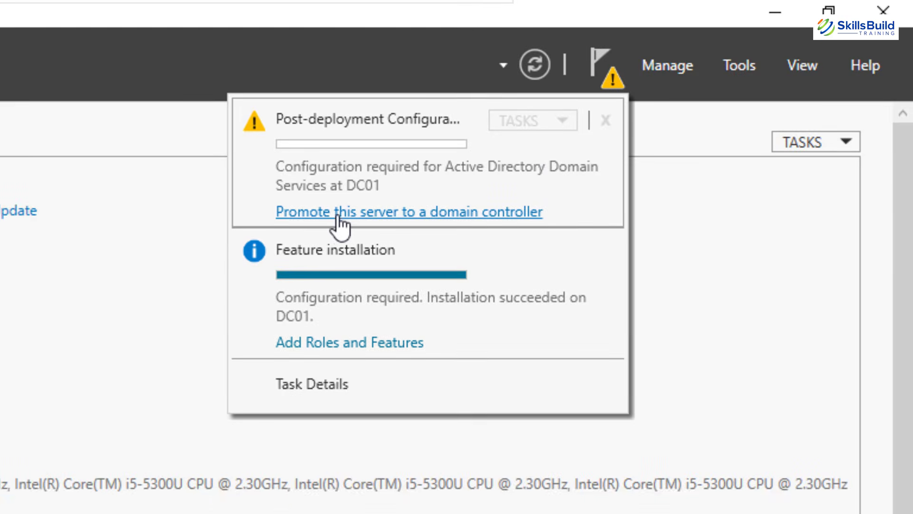
pyautogui.click(424, 215)
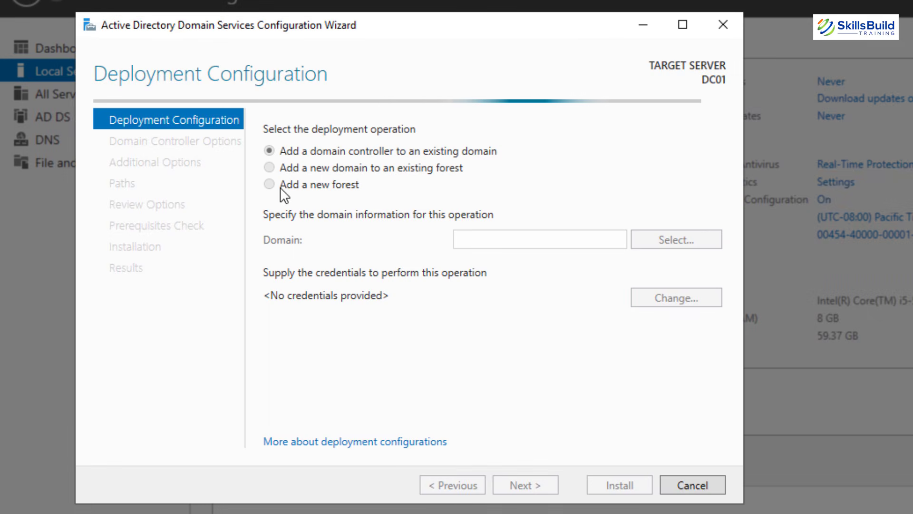
pyautogui.click(284, 190)
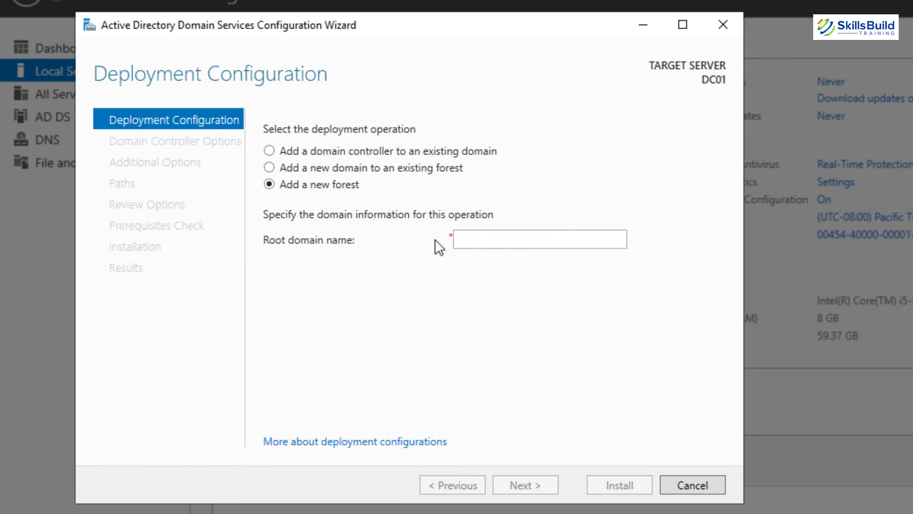
pyautogui.click(526, 241)
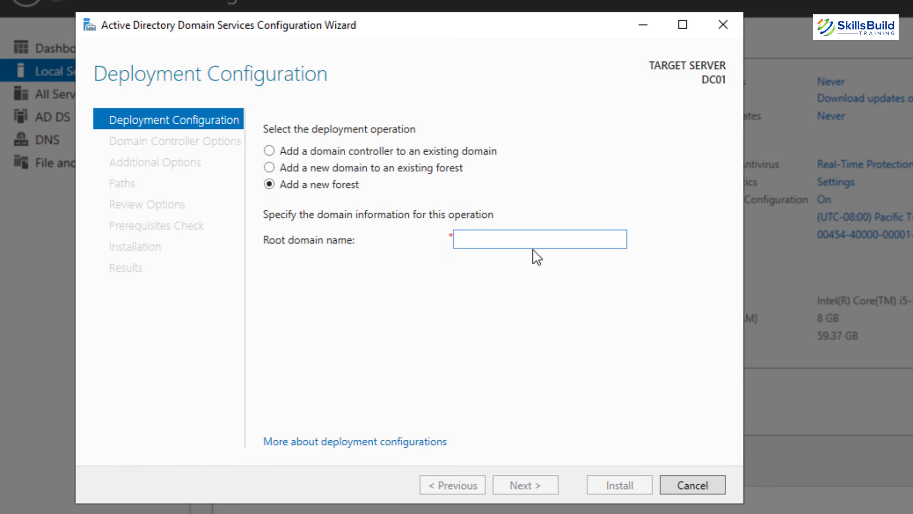
pyautogui.write('s')
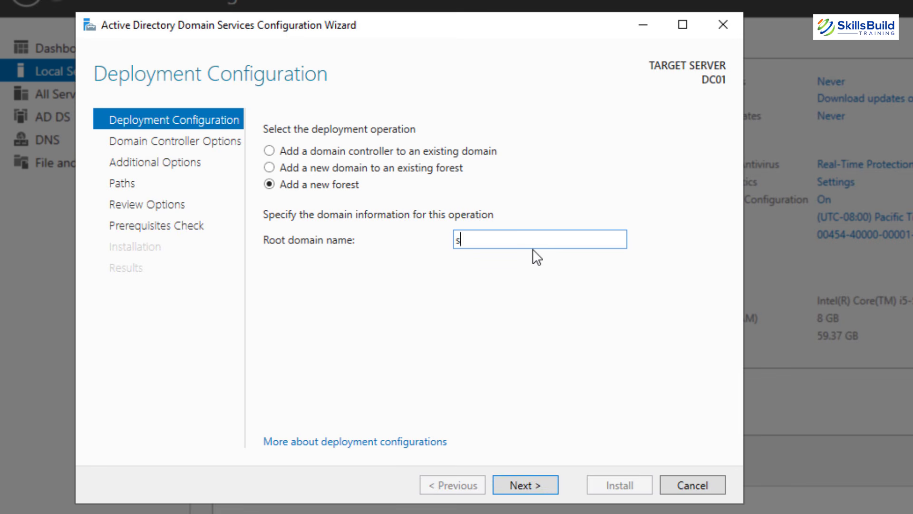
pyautogui.write('killsbuild.com')
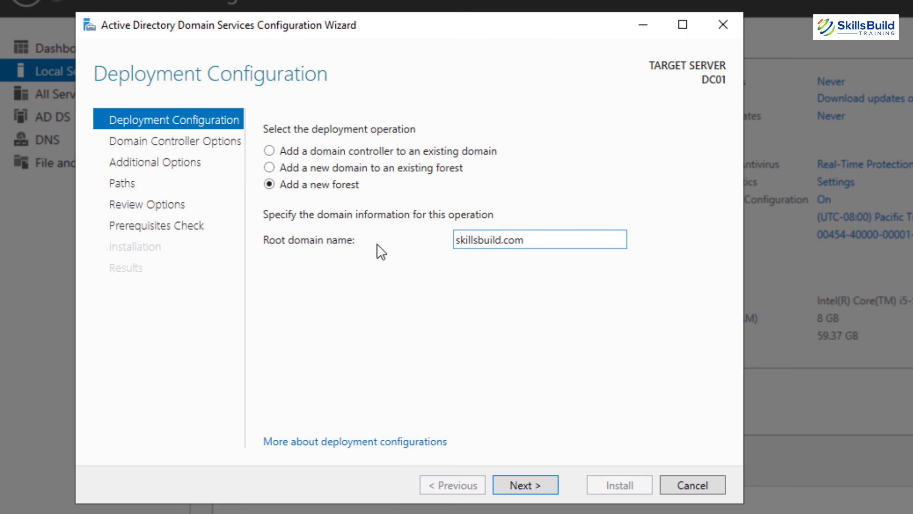
pyautogui.click(524, 482)
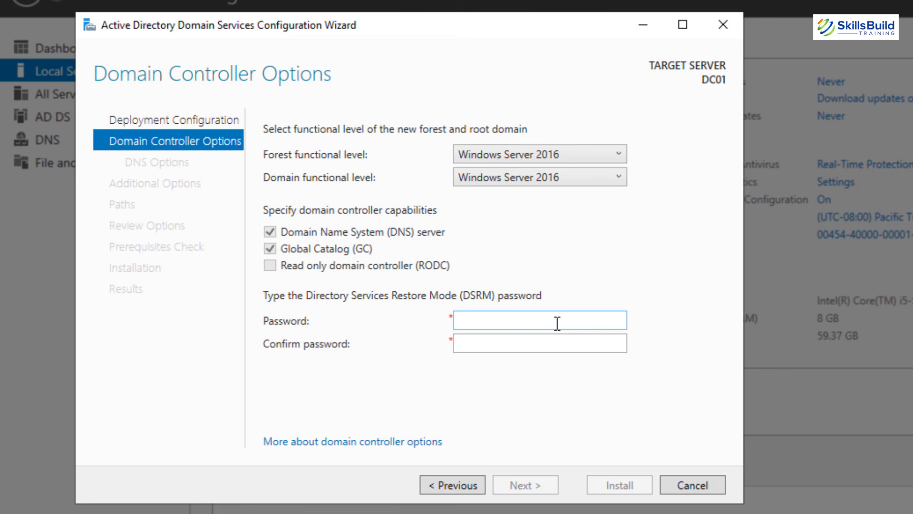
# Enter and confirm the DSRM password.
pyautogui.click(558, 323)
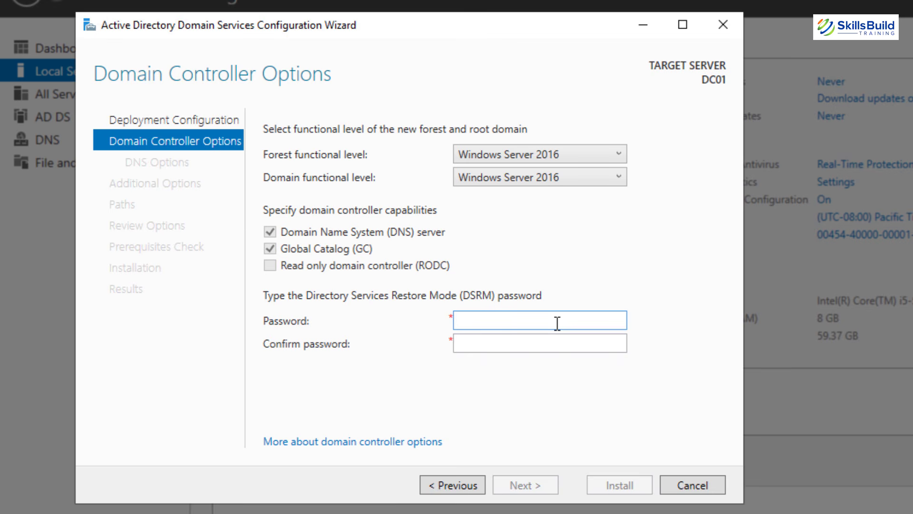
pyautogui.write('Password1!')
pyautogui.press('Tab')
pyautogui.write('Password1')
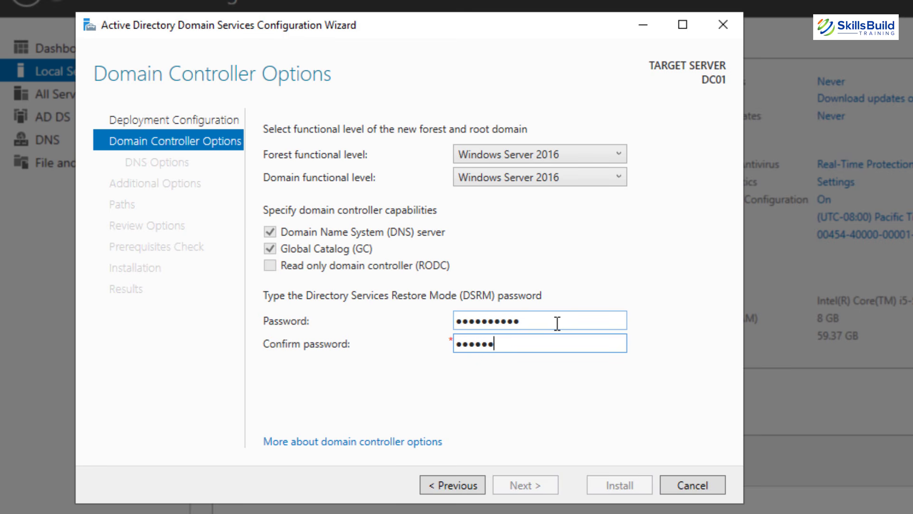
pyautogui.write('!')
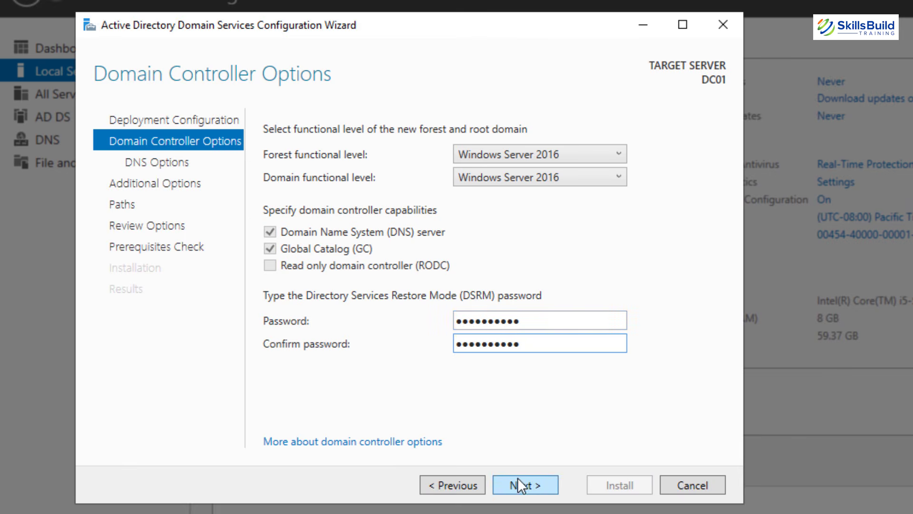
# Keep defaults: no DNS delegation, NetBIOS name SKILLSBUILD, default database, log and SYSVOL paths.
pyautogui.click(519, 484)
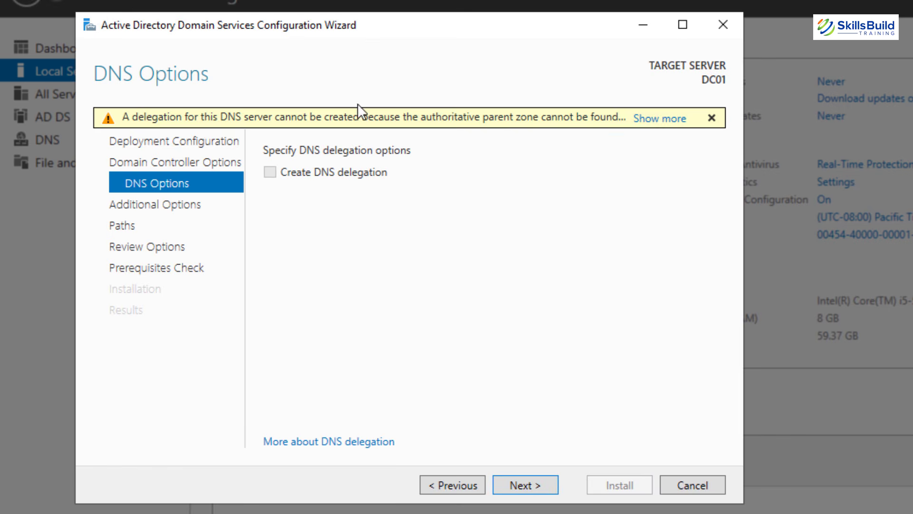
pyautogui.click(538, 481)
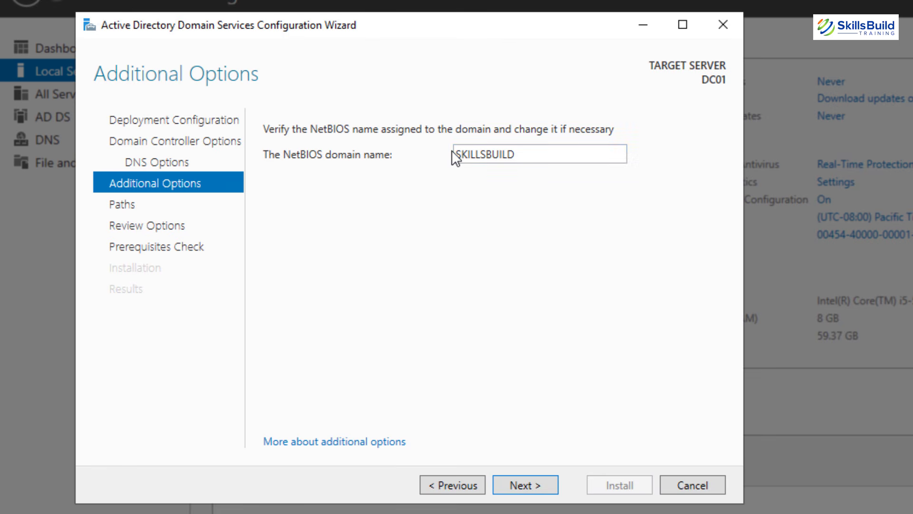
pyautogui.click(526, 477)
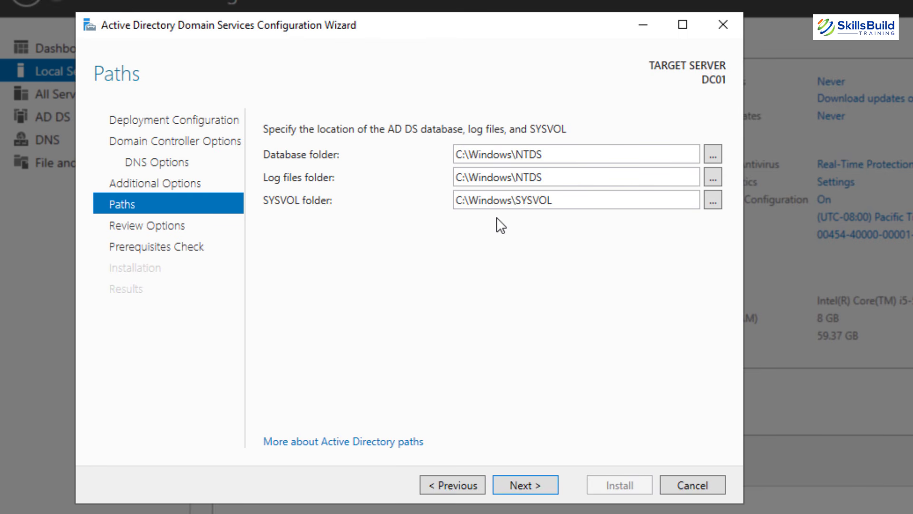
pyautogui.click(535, 481)
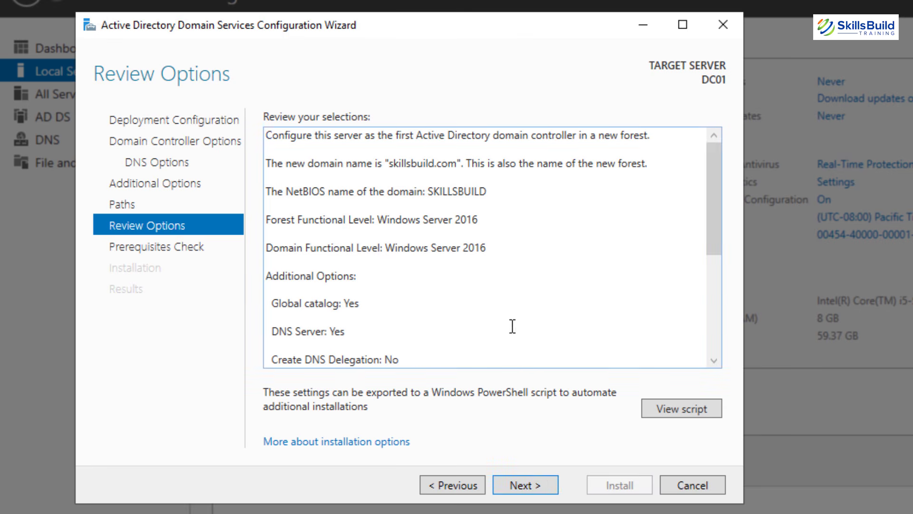
pyautogui.scroll(-1, 508, 296)
pyautogui.scroll(-3, 508, 296)
pyautogui.scroll(5, 508, 296)
# Run the prerequisites check, review the results, and install the domain controller promotion.
pyautogui.click(526, 484)
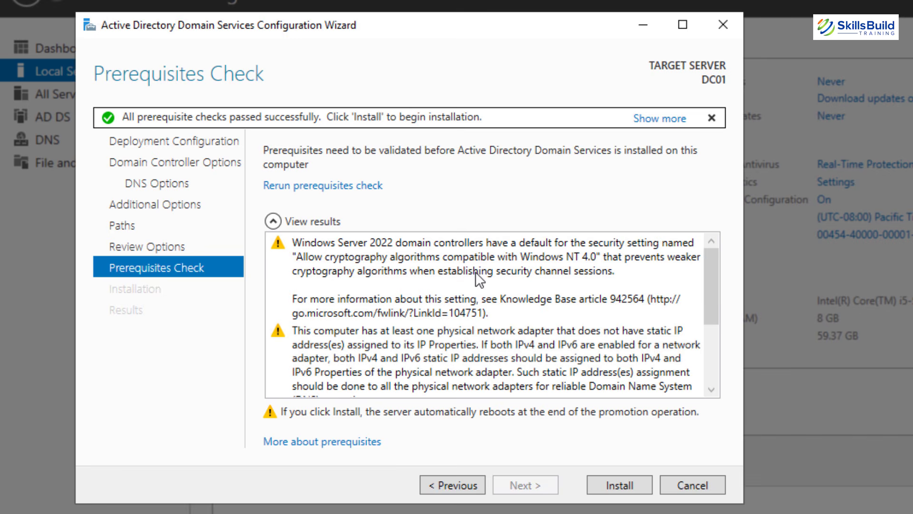
pyautogui.scroll(-3, 476, 273)
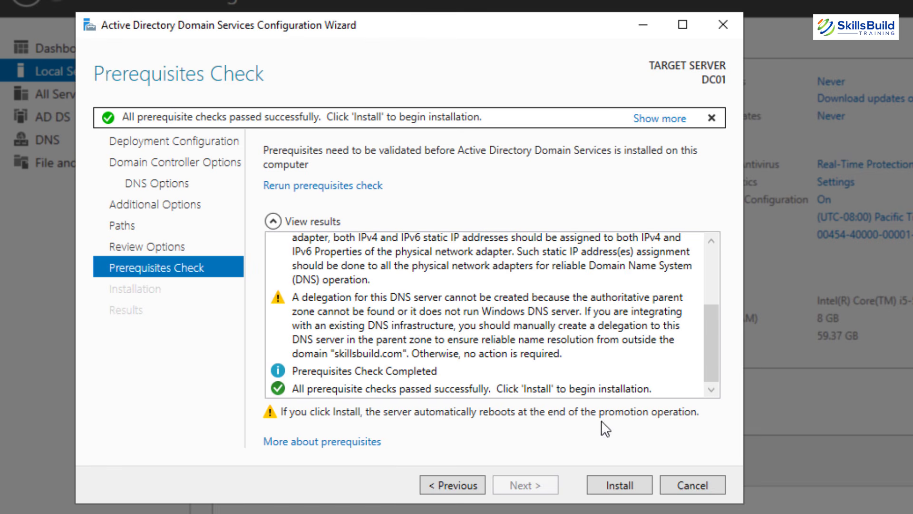
pyautogui.click(616, 484)
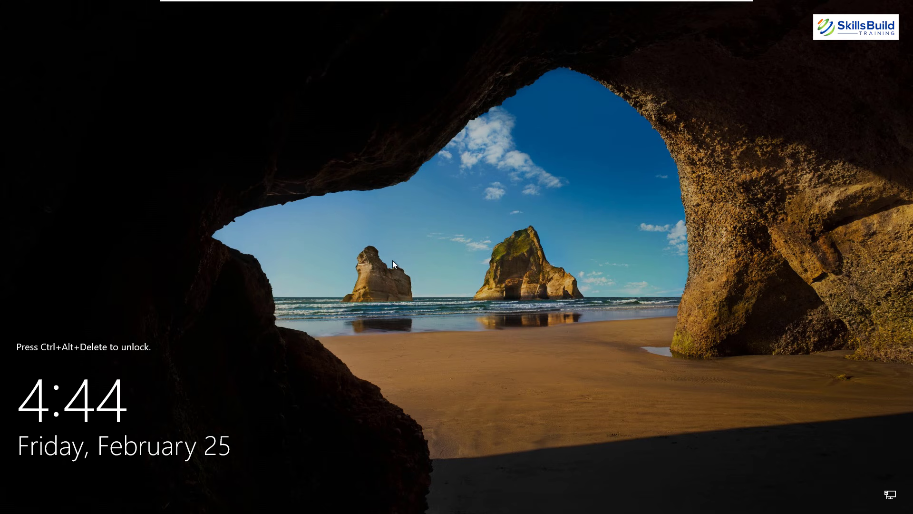
# Sign in as the domain administrator and open Server Manager's Tools menu.
pyautogui.hotkey('ctrl', 'alt', 'Delete')
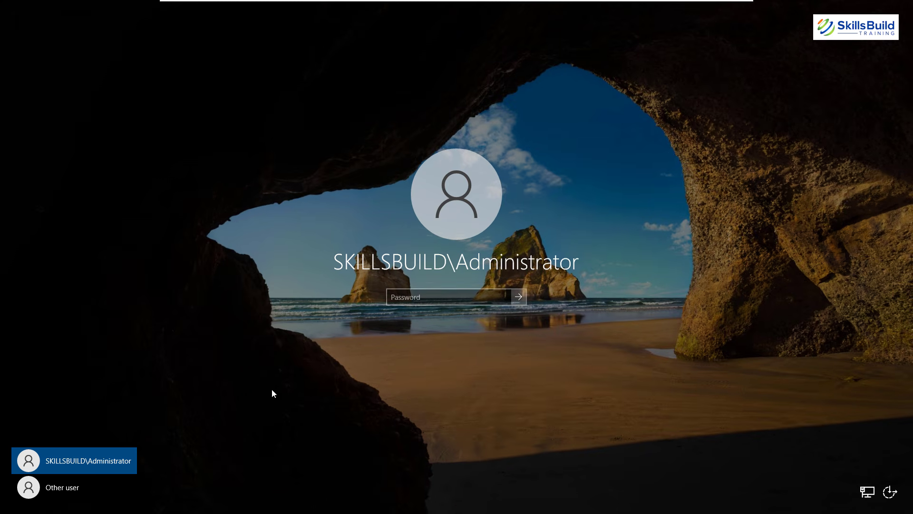
pyautogui.click(435, 297)
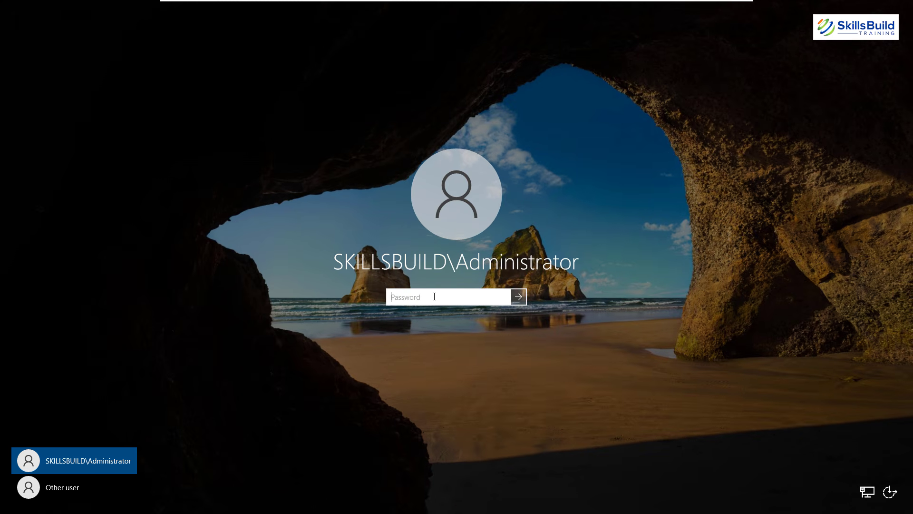
pyautogui.write('•••••••••')
pyautogui.press('Return')
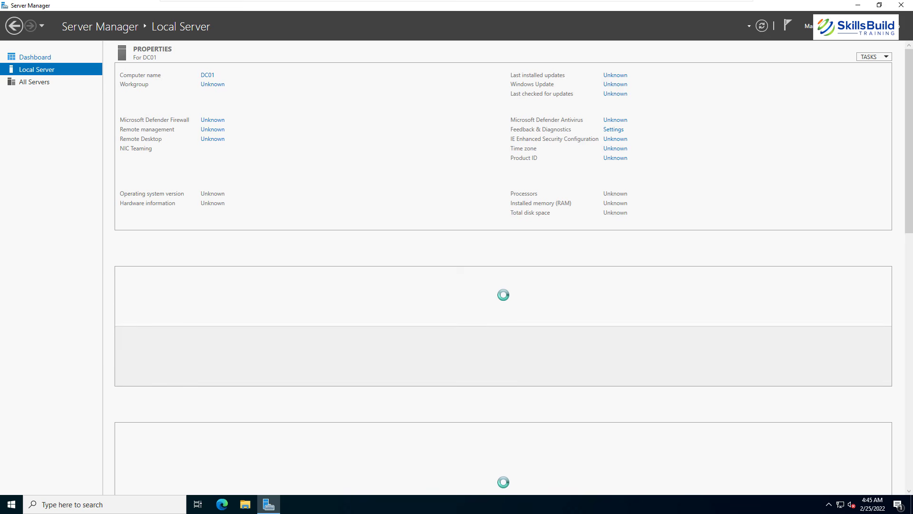
pyautogui.click(843, 27)
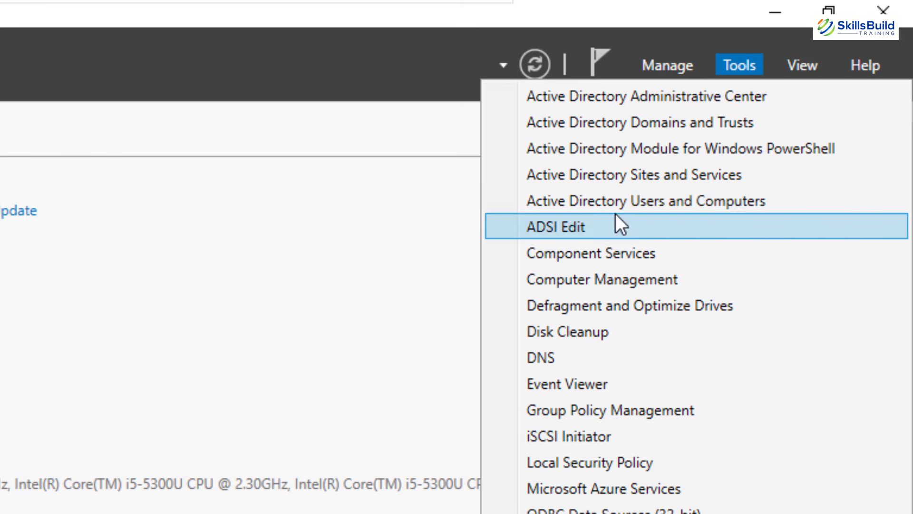
# Launch Active Directory Users and Computers on skillsbuild.com and turn on Advanced Features.
pyautogui.click(738, 200)
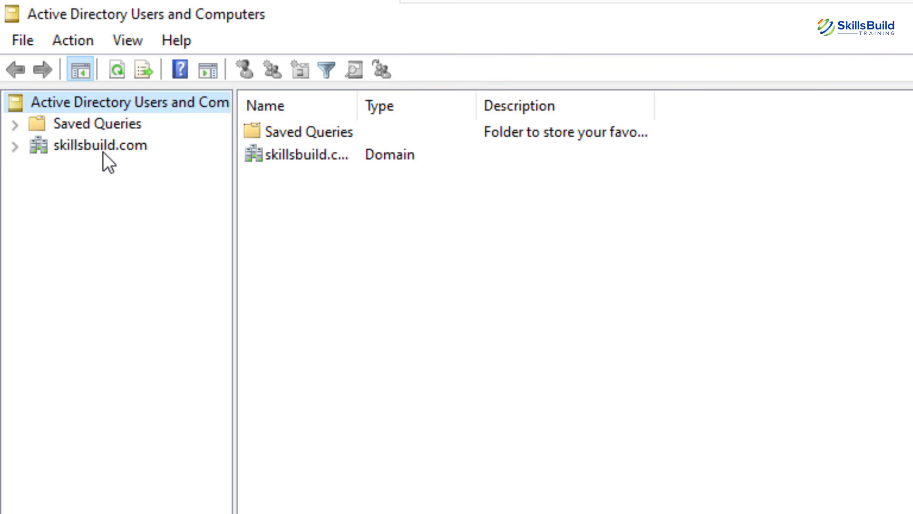
pyautogui.click(64, 138)
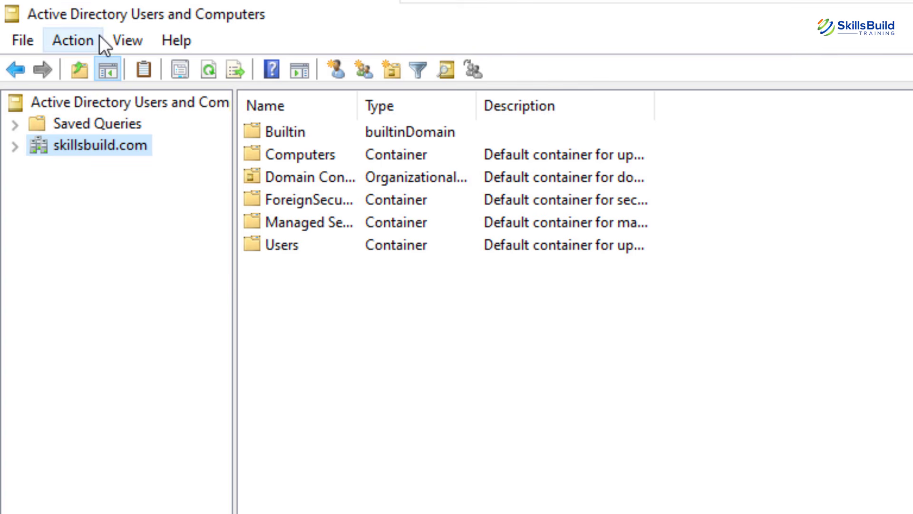
pyautogui.click(122, 42)
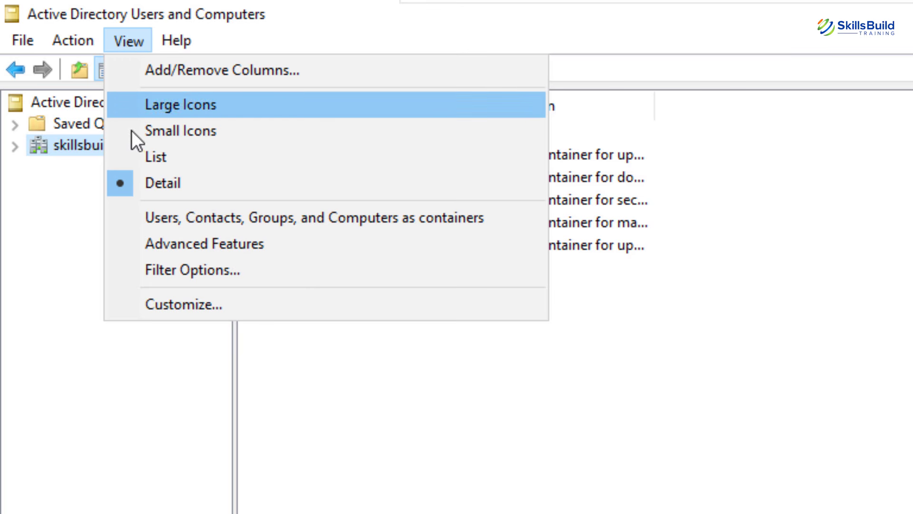
pyautogui.click(164, 242)
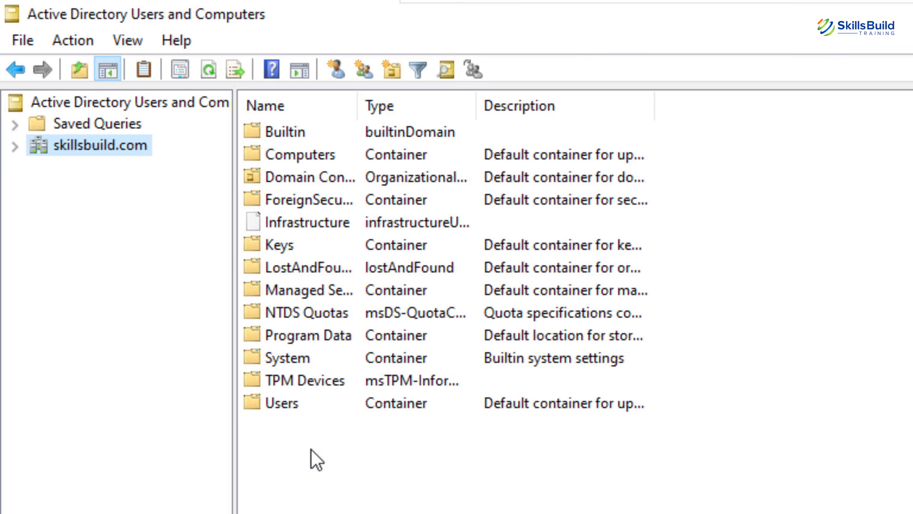
# Turn Advanced Features back off and widen the Name and Type columns.
pyautogui.click(129, 40)
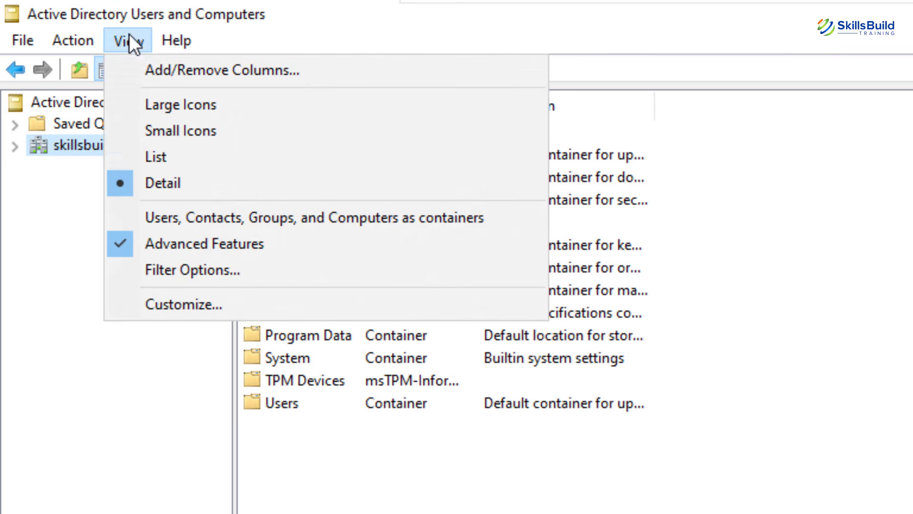
pyautogui.click(156, 244)
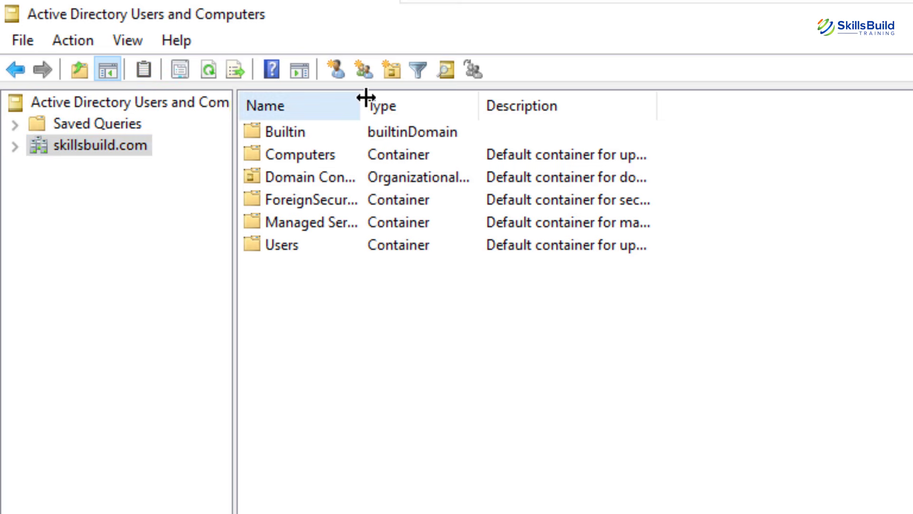
pyautogui.moveTo(365, 99); pyautogui.dragTo(505, 106)
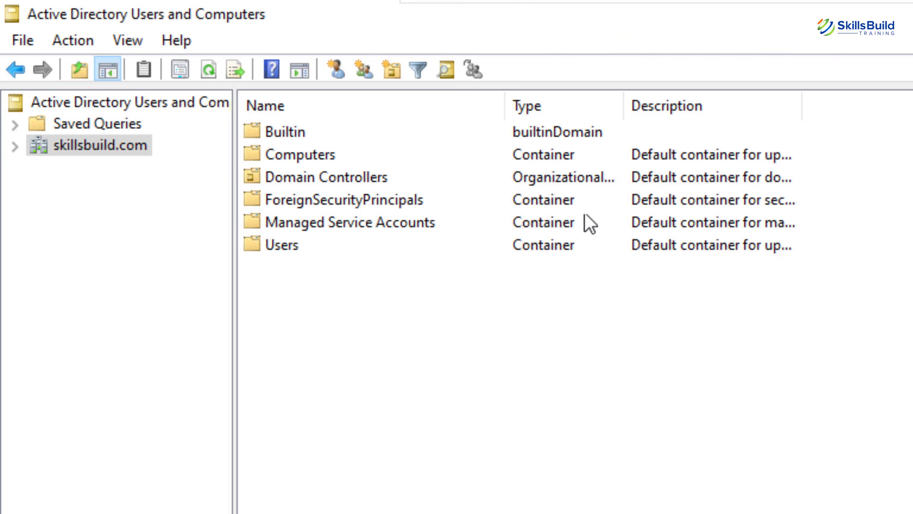
pyautogui.moveTo(623, 102); pyautogui.dragTo(791, 102)
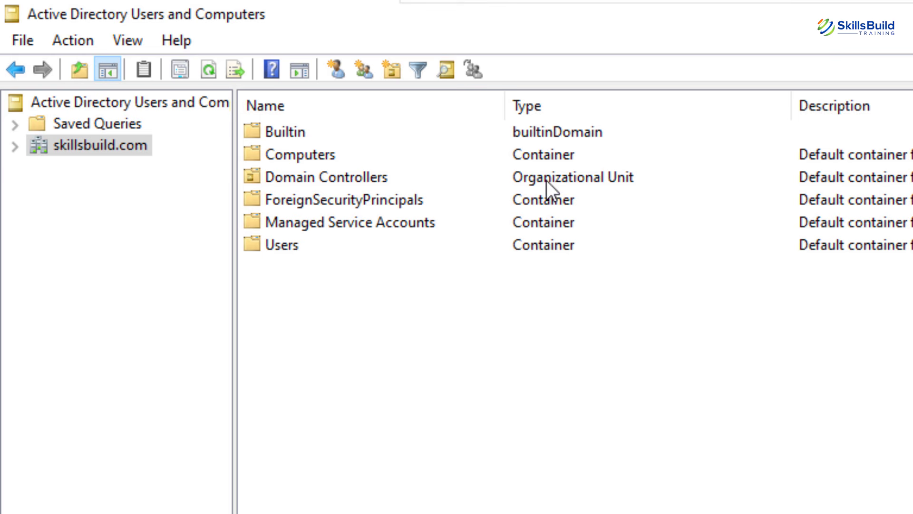
# Browse Builtin, Computers, Domain Controllers, ForeignSecurityPrincipals, Managed Service Accounts and Users, then return to skillsbuild.com.
pyautogui.doubleClick(281, 139)
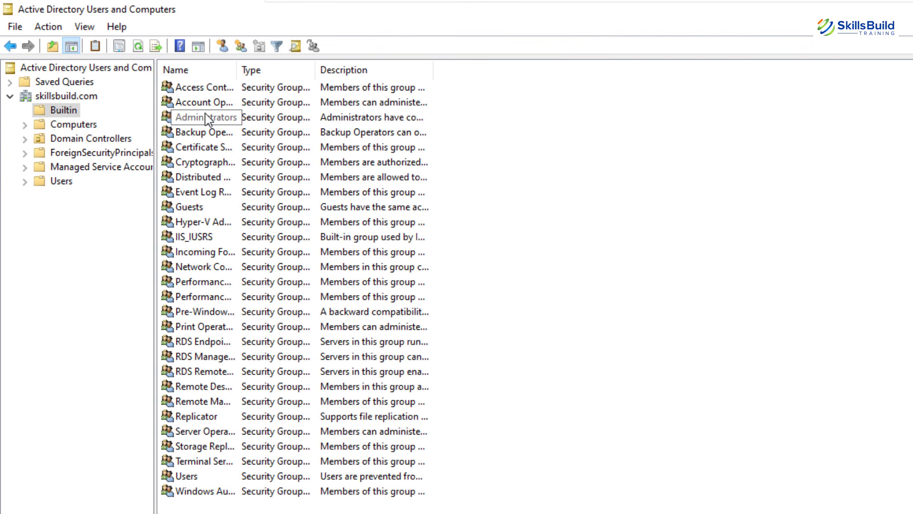
pyautogui.click(69, 125)
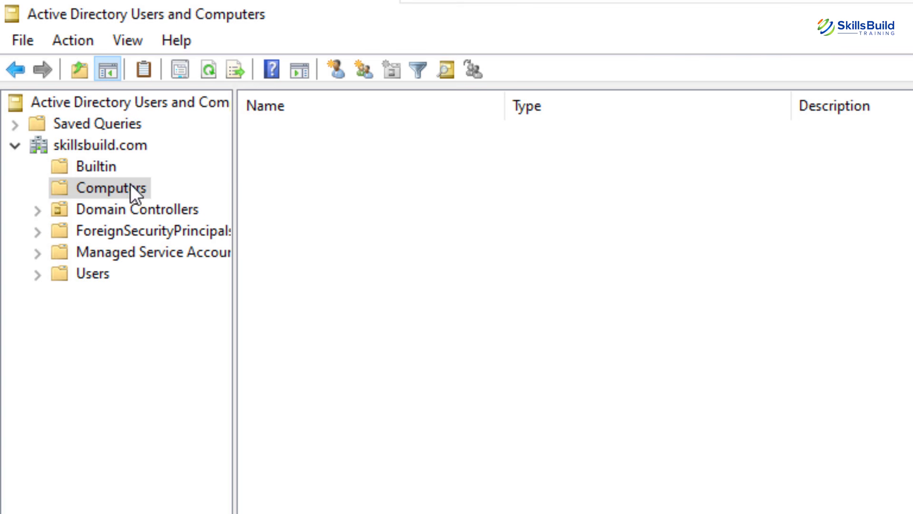
pyautogui.click(97, 207)
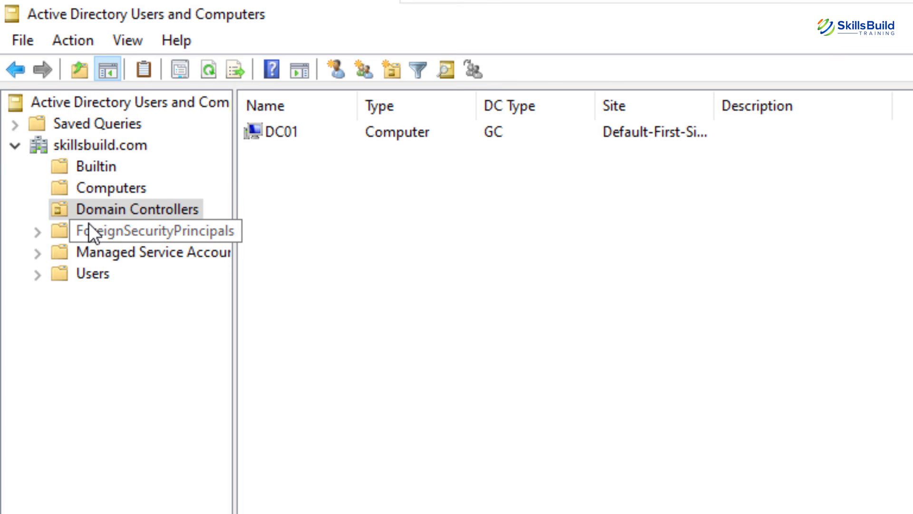
pyautogui.click(93, 228)
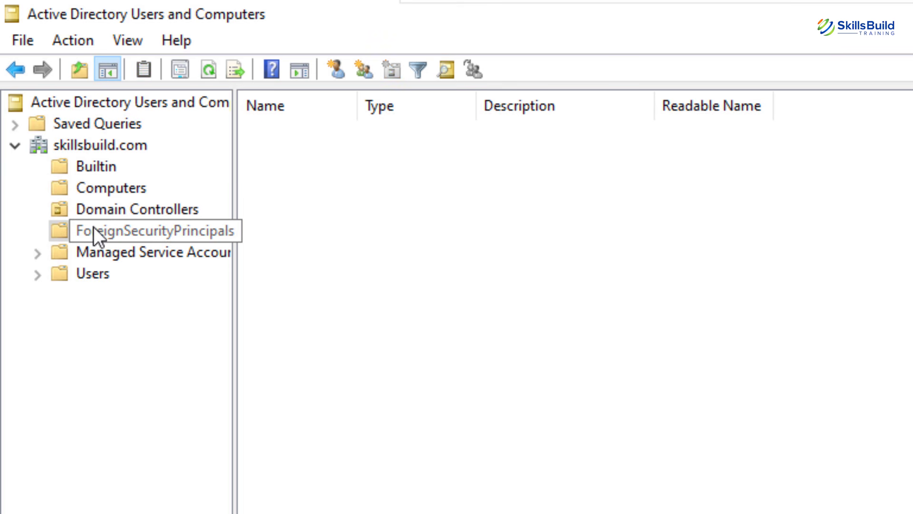
pyautogui.click(83, 249)
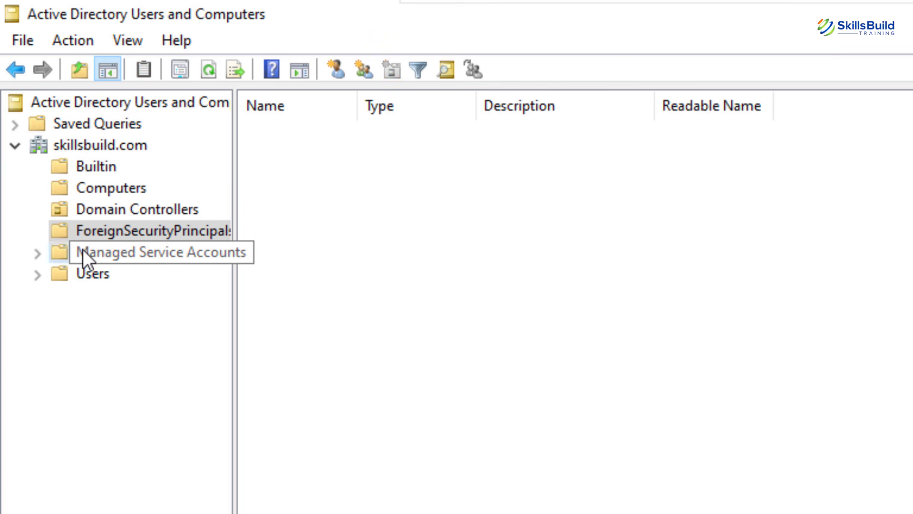
pyautogui.click(79, 266)
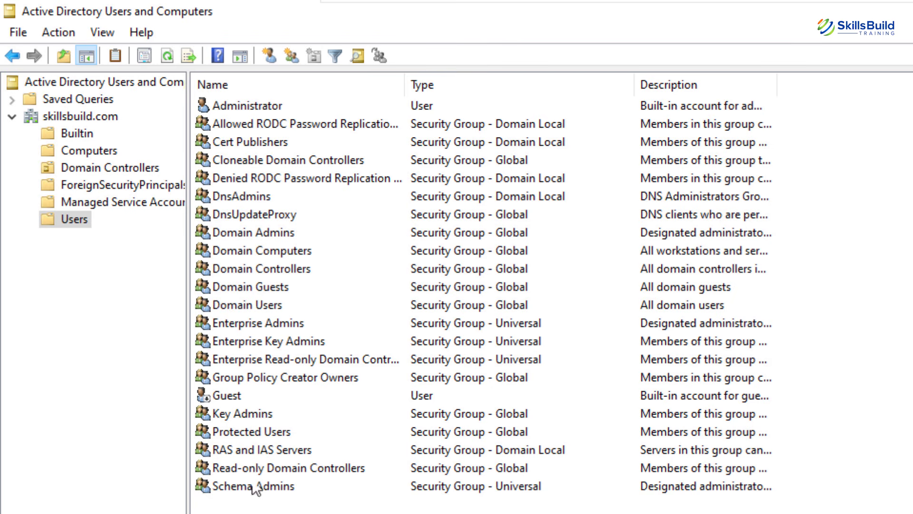
pyautogui.click(61, 119)
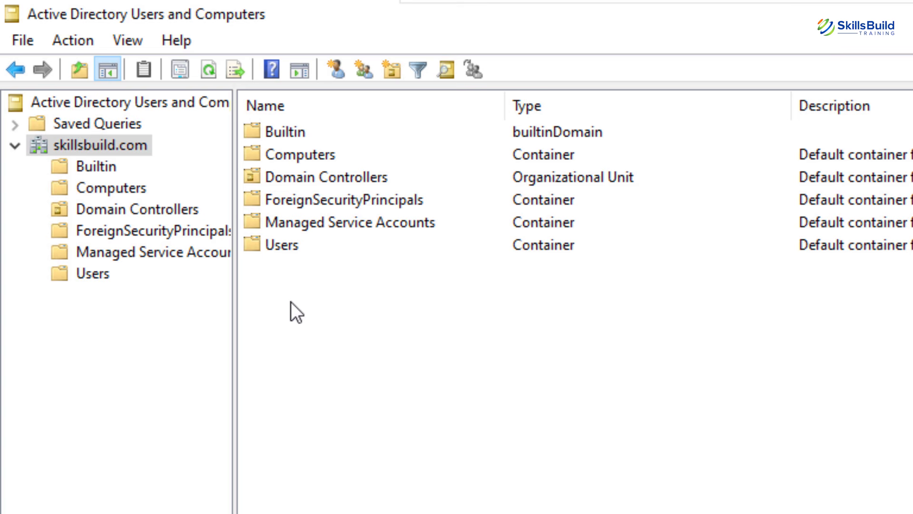
# Start a new User object in the skillsbuild.com domain.
pyautogui.rightClick(84, 146)
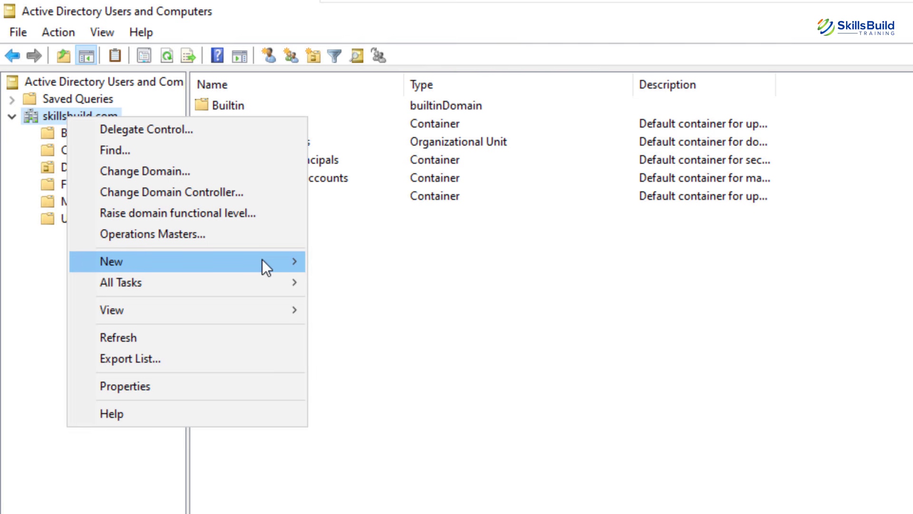
pyautogui.moveTo(262, 259)
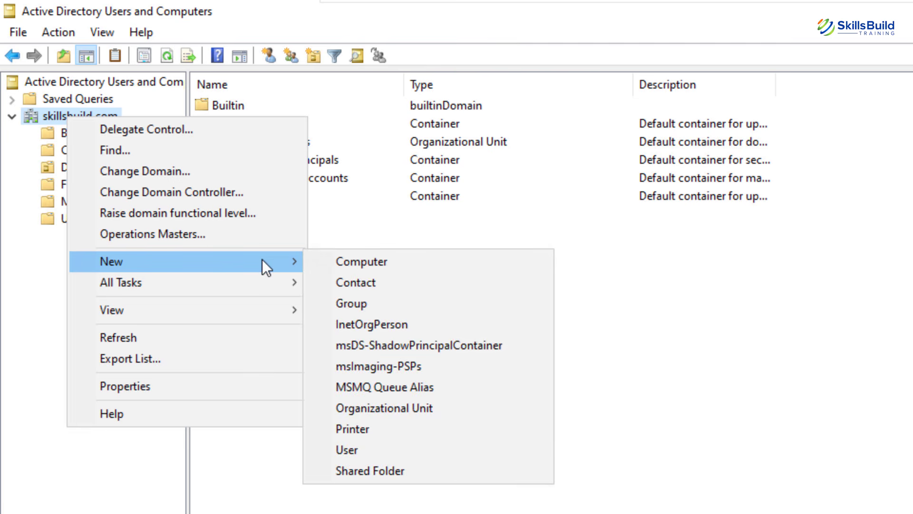
pyautogui.click(594, 361)
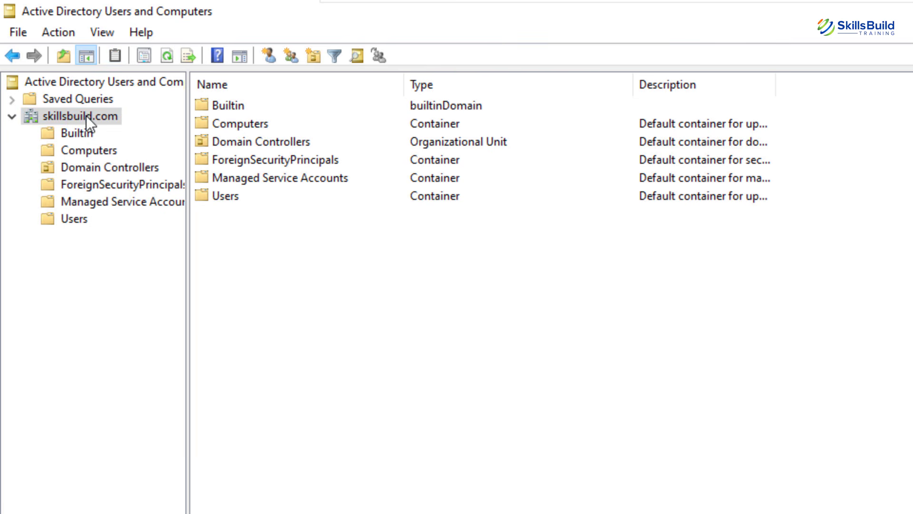
pyautogui.rightClick(290, 250)
pyautogui.moveTo(465, 408)
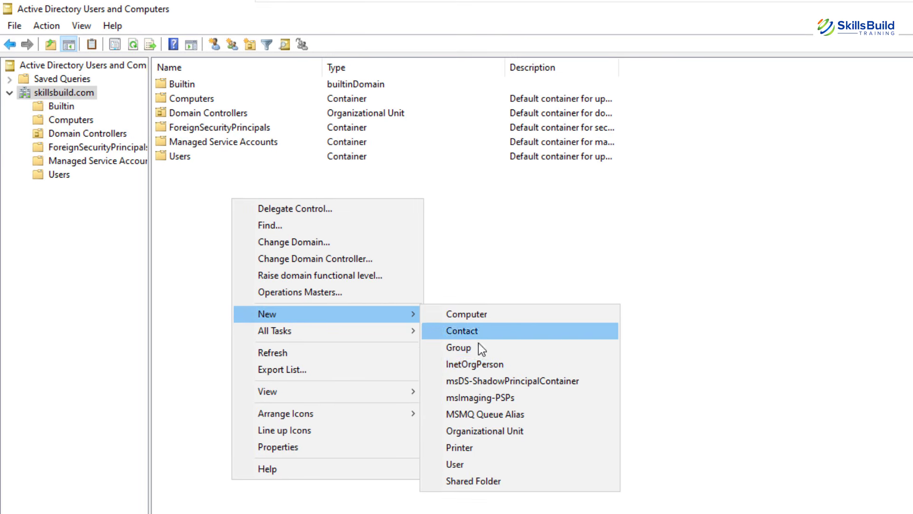
pyautogui.click(463, 463)
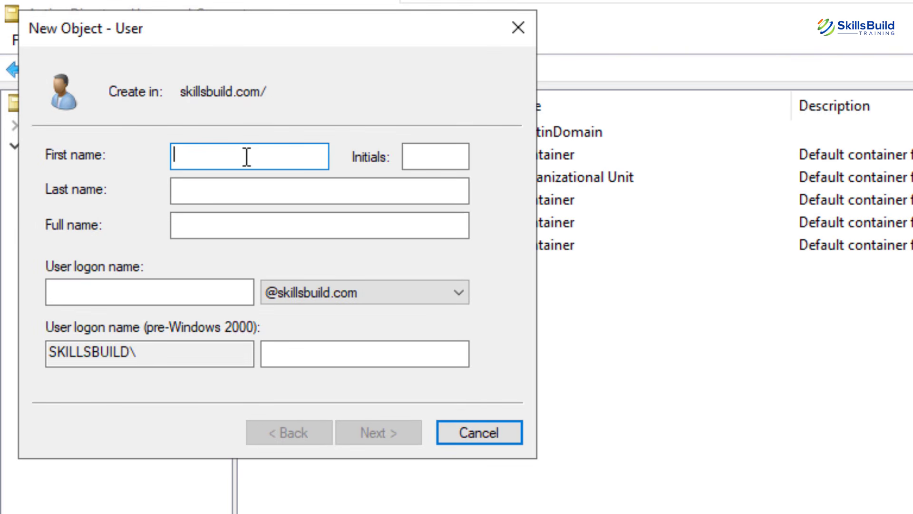
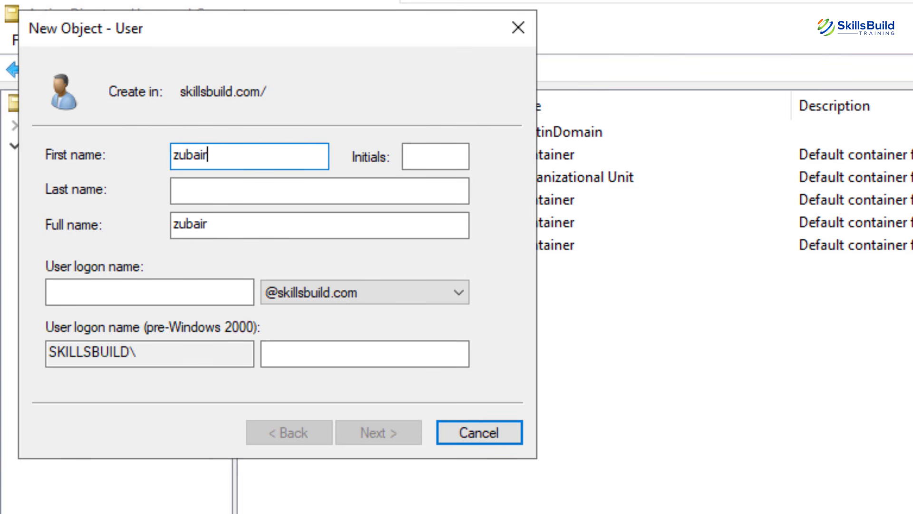
# Enter the new user's first name, initial, last name and logon name.
pyautogui.press('Tab')
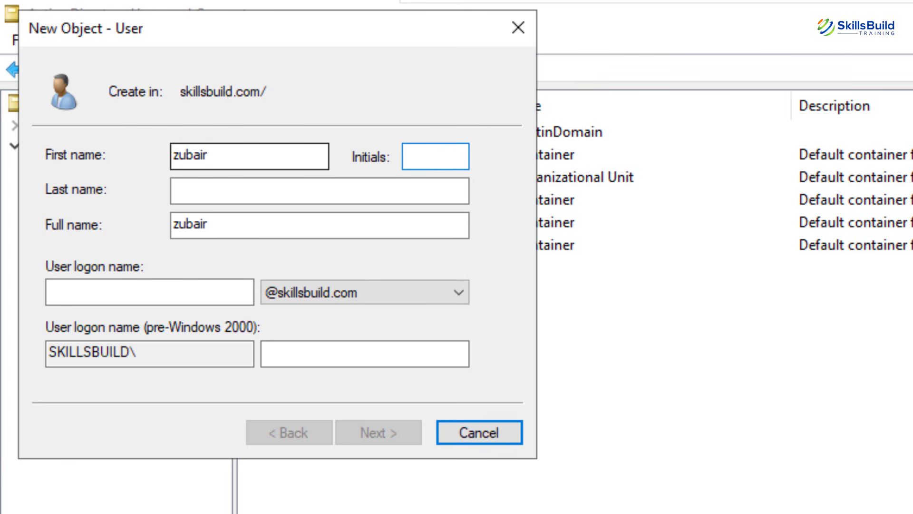
pyautogui.press('Tab')
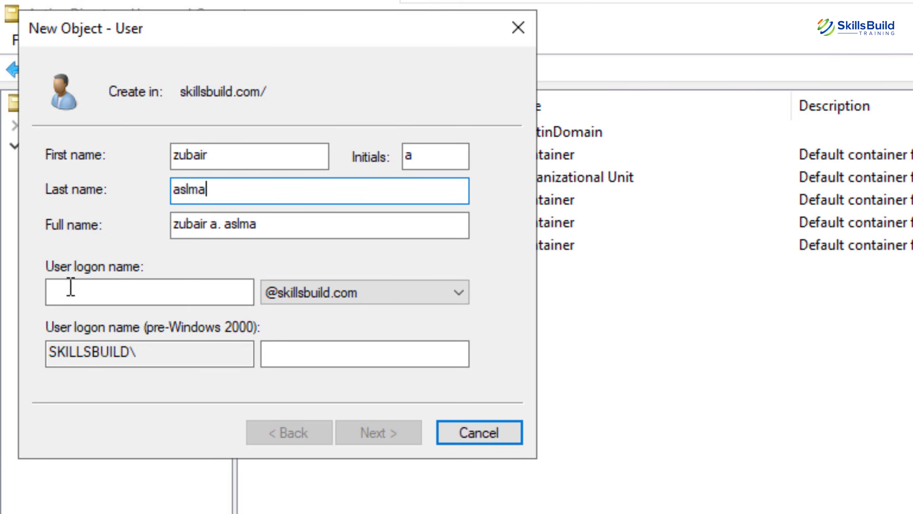
pyautogui.click(98, 293)
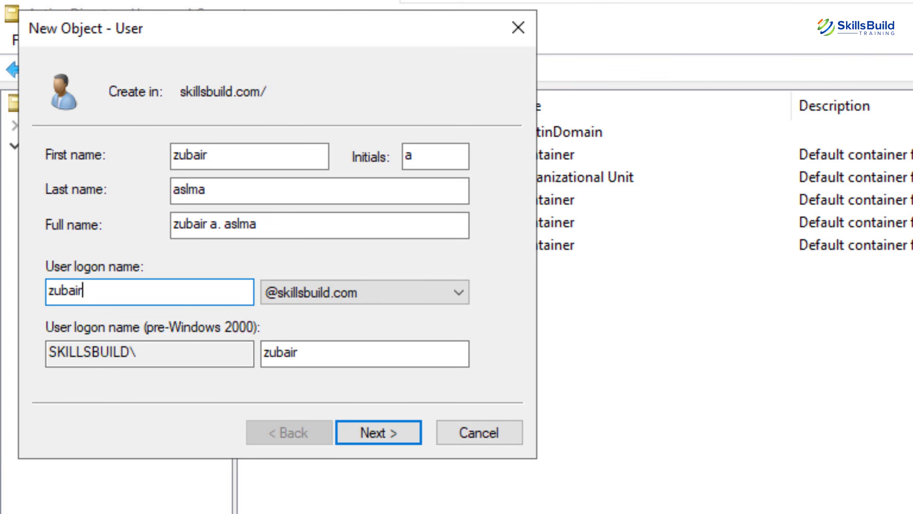
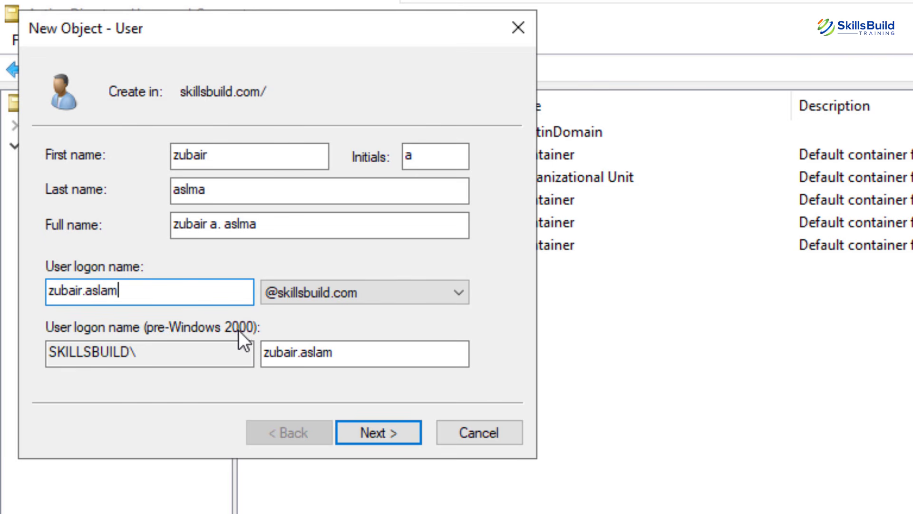
# Move to the password page and type the user's initial password.
pyautogui.click(376, 426)
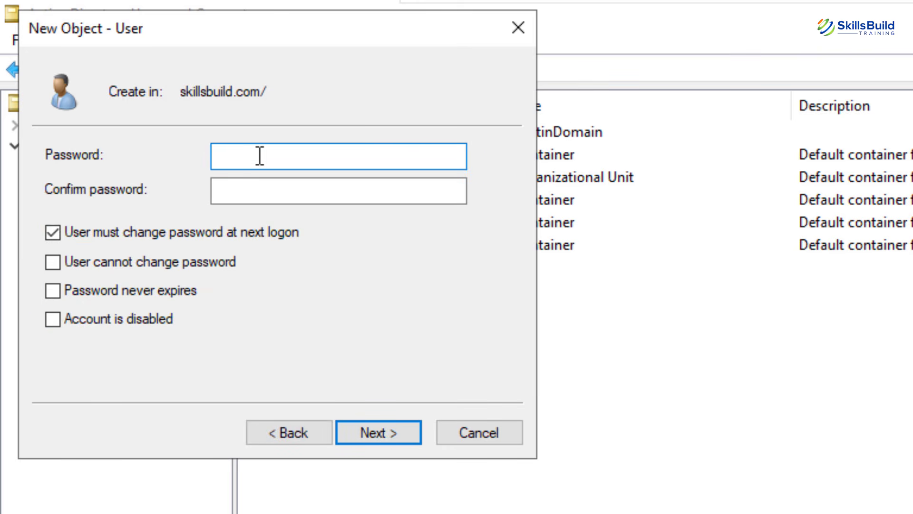
pyautogui.write('••••••••')
pyautogui.press('Tab')
pyautogui.write('••••••••')
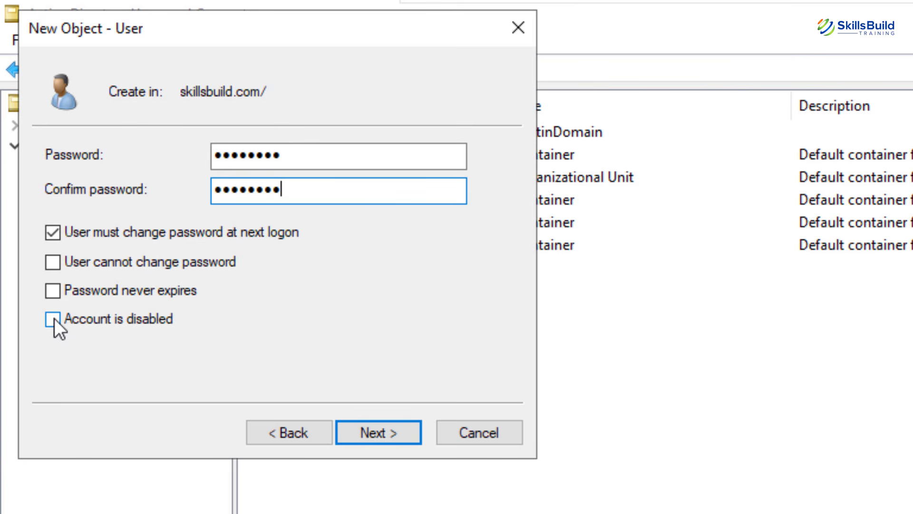
# Step through the summary page and finish the New Object – User wizard.
pyautogui.click(378, 432)
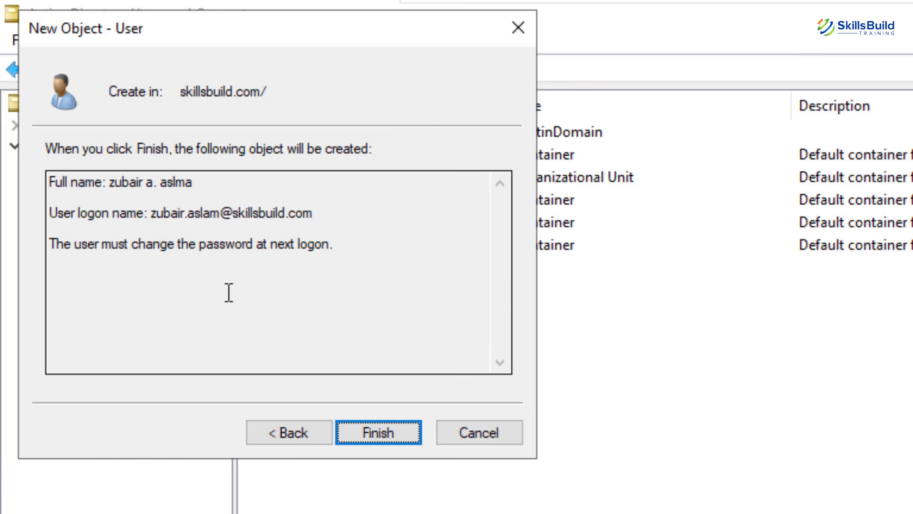
pyautogui.click(392, 434)
pyautogui.click(395, 435)
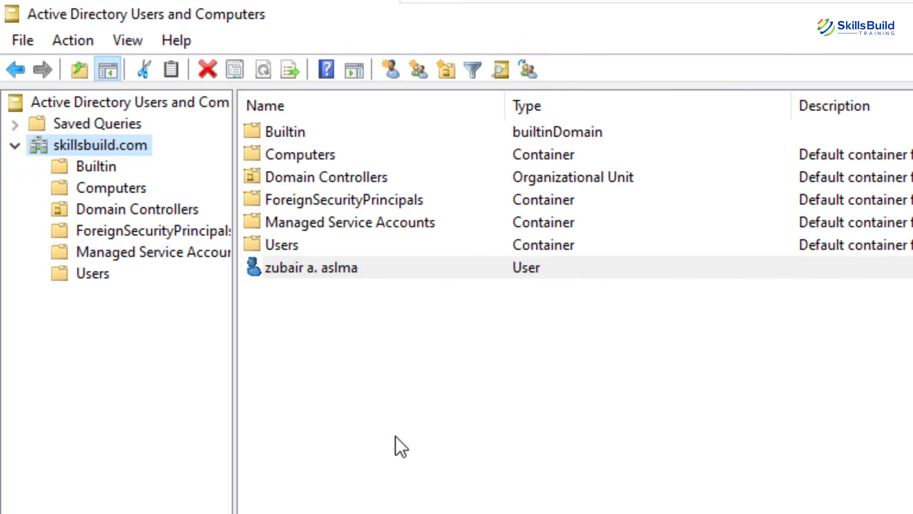
# Open the new user's Properties, browse its tabs, and settle on Member Of showing Domain Users.
pyautogui.rightClick(281, 264)
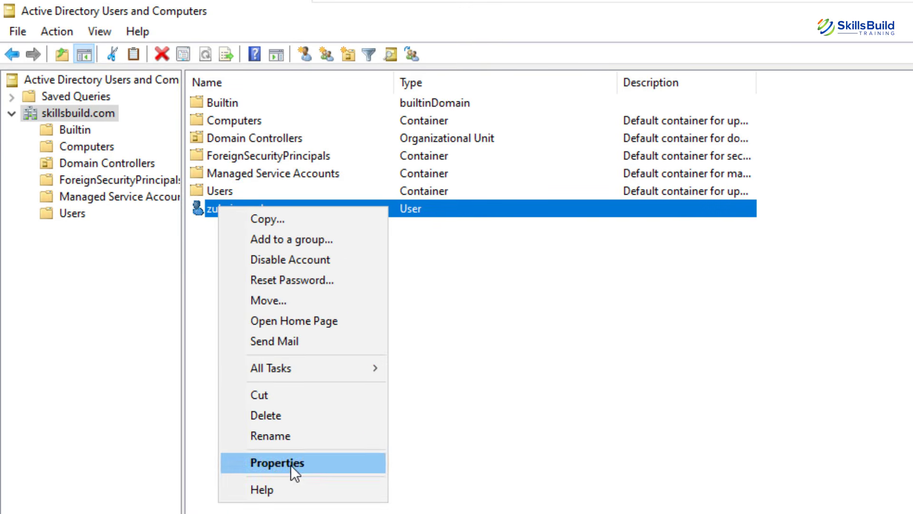
pyautogui.click(290, 463)
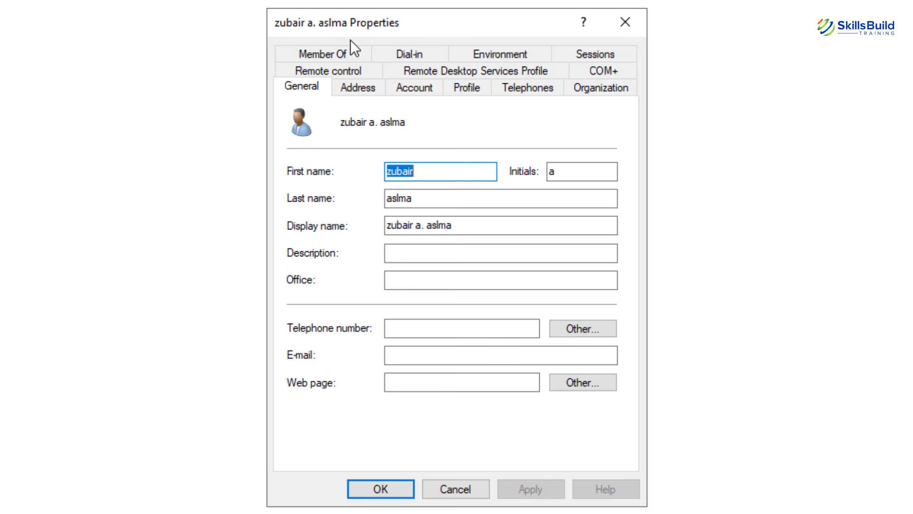
pyautogui.click(340, 58)
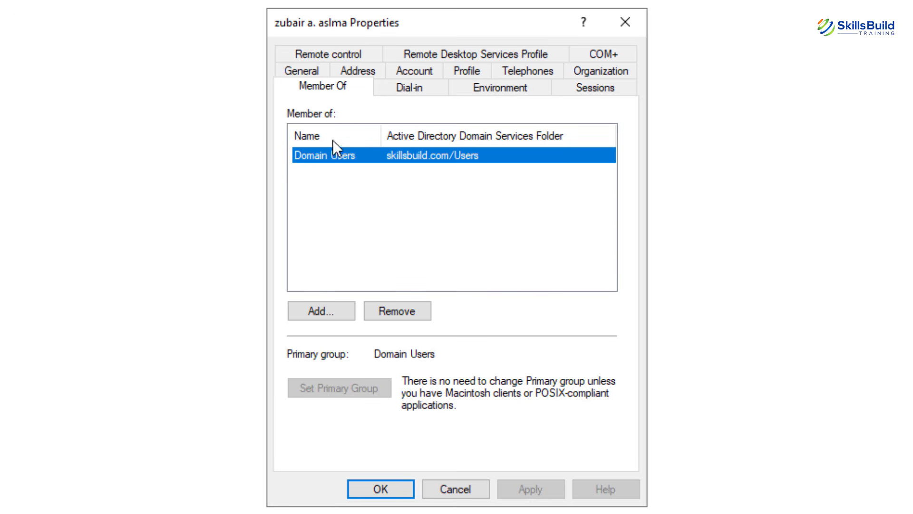
pyautogui.click(415, 52)
pyautogui.click(421, 53)
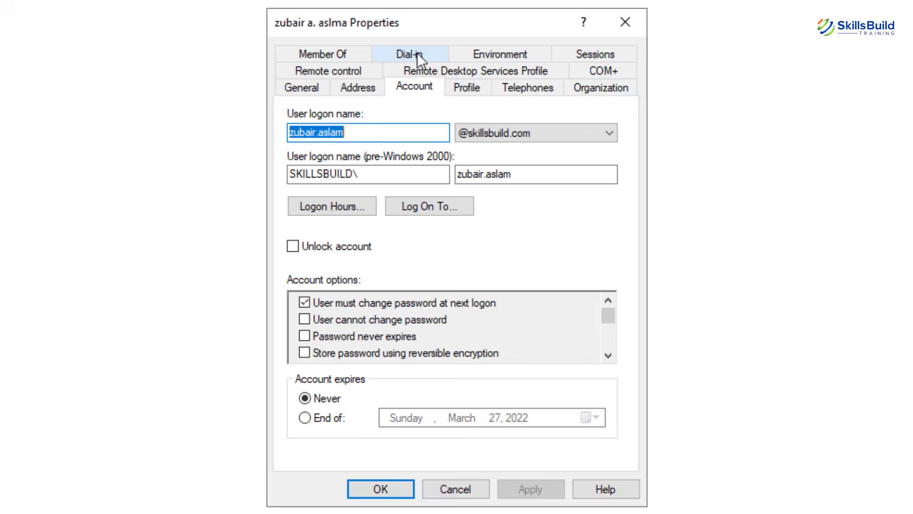
pyautogui.click(479, 87)
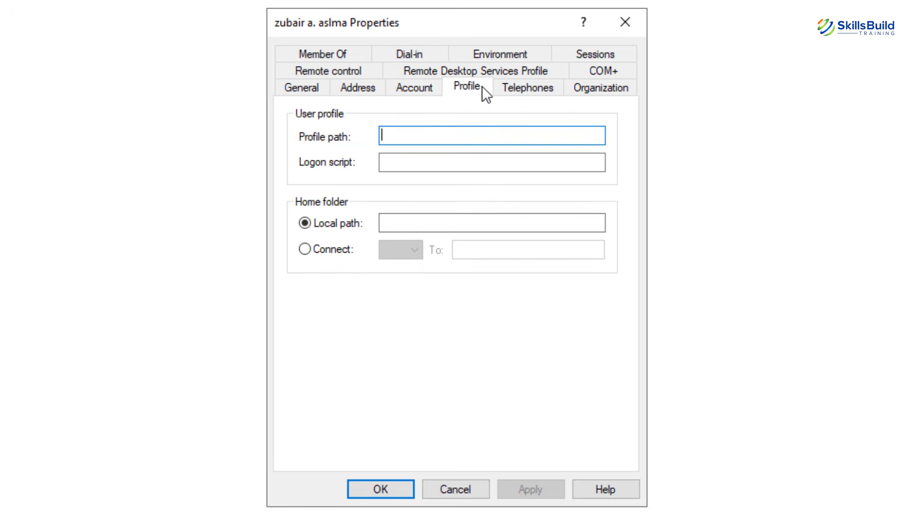
pyautogui.click(513, 87)
pyautogui.click(580, 86)
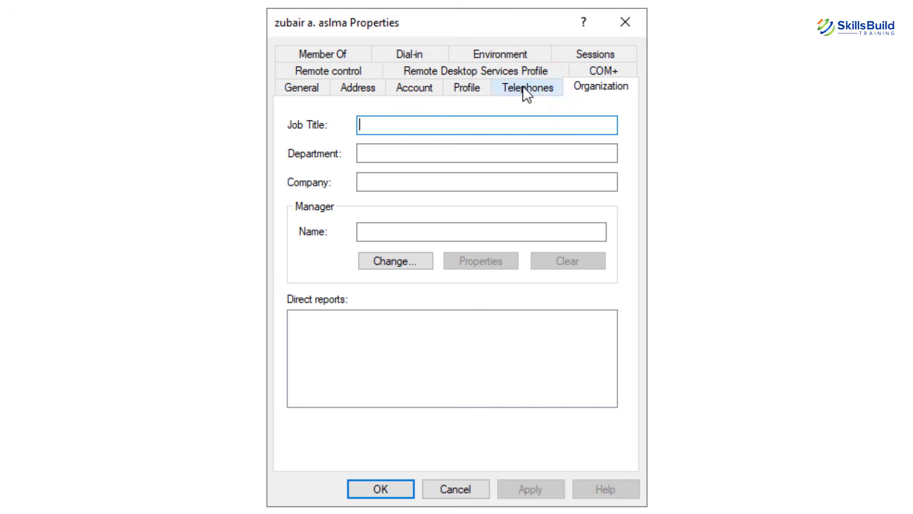
pyautogui.click(314, 87)
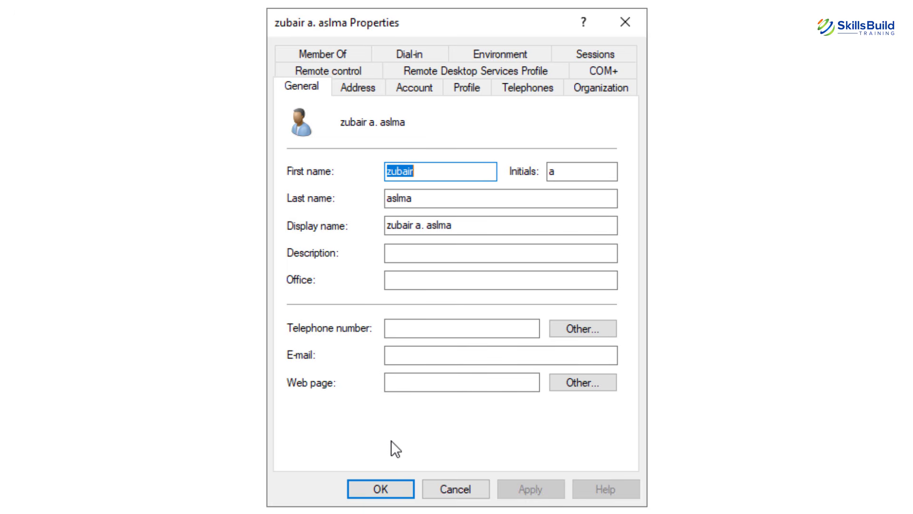
pyautogui.click(325, 57)
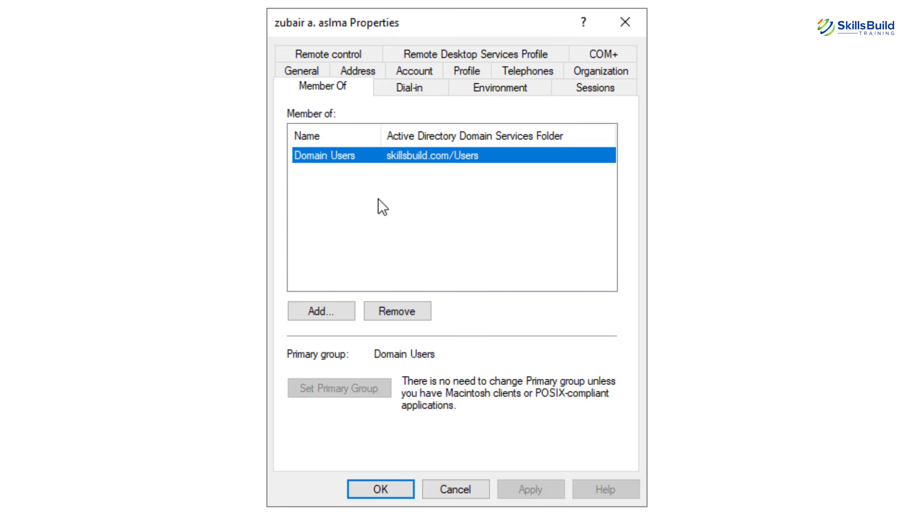
# Add the user to Domain Admins, resolving 'Domain Admin' with Check Names.
pyautogui.click(318, 309)
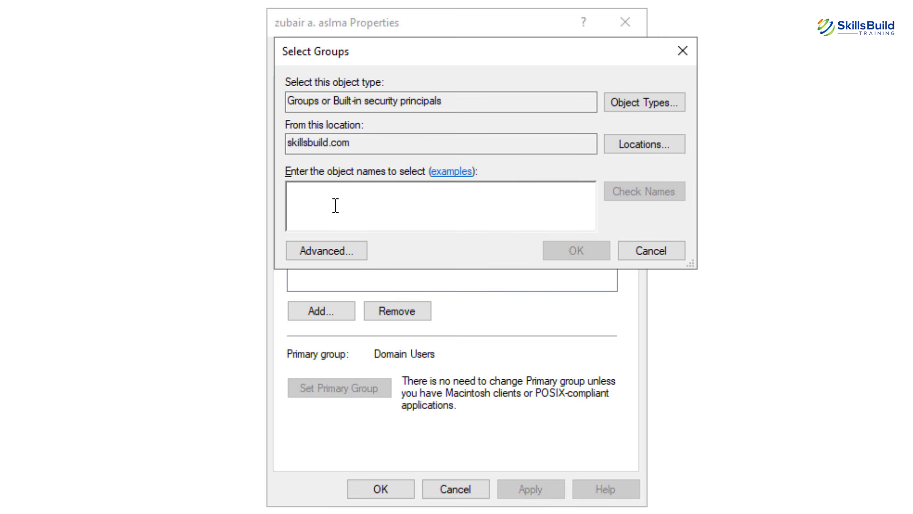
pyautogui.write('Domain')
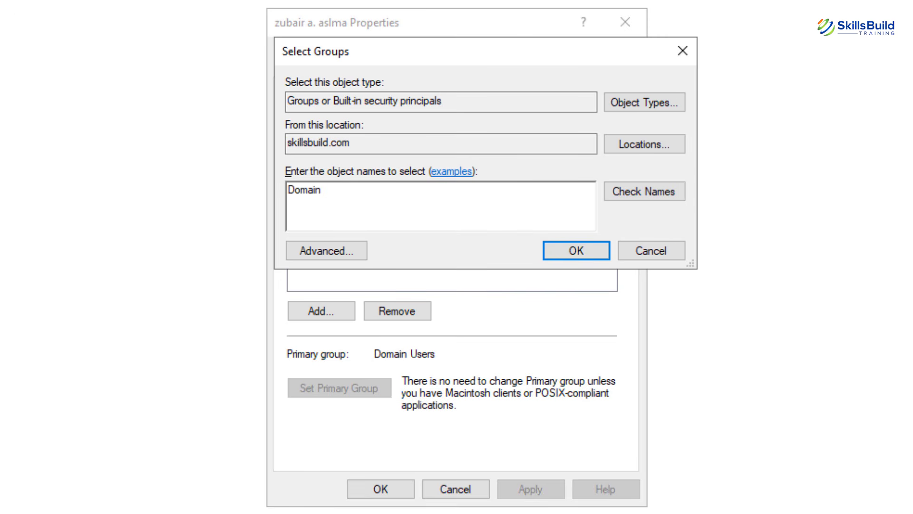
pyautogui.write(' Admin')
pyautogui.click(622, 196)
pyautogui.click(551, 247)
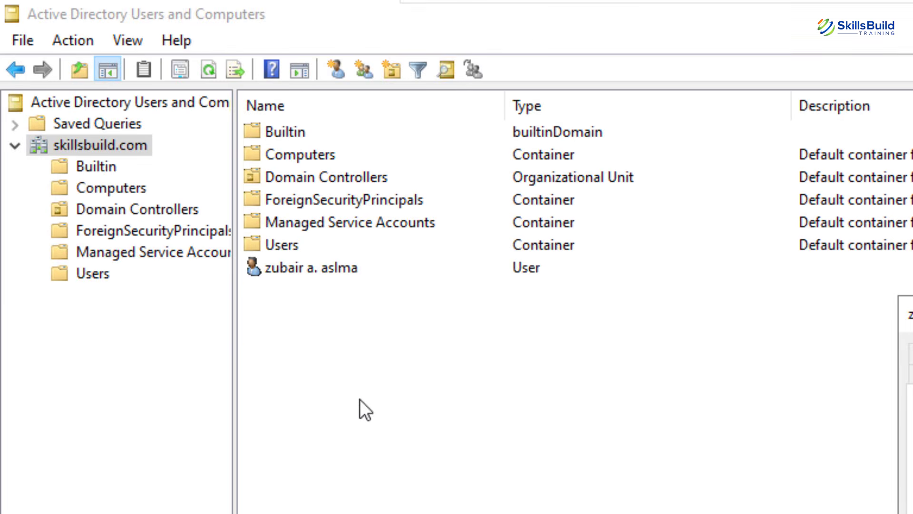
# List the Users container, then remove the user from Domain Admins and apply the change.
pyautogui.click(81, 271)
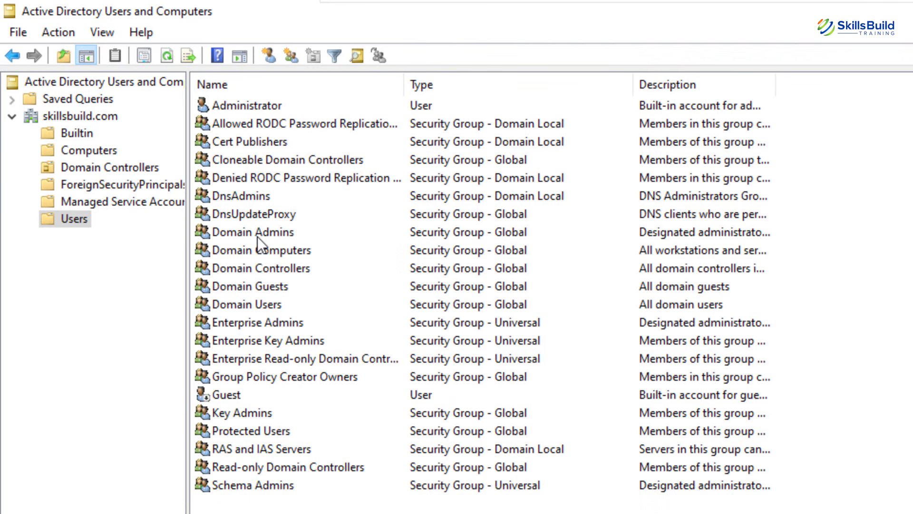
pyautogui.hotkey('alt', 'Tab')
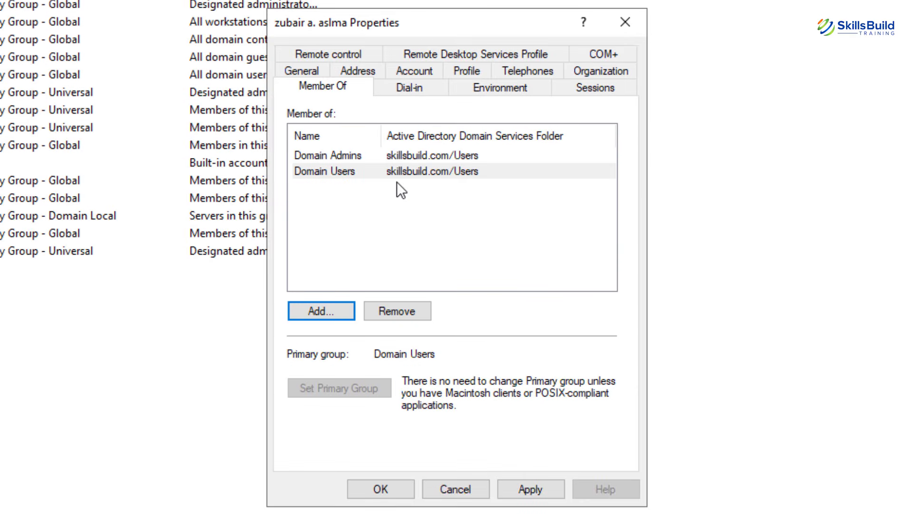
pyautogui.click(347, 160)
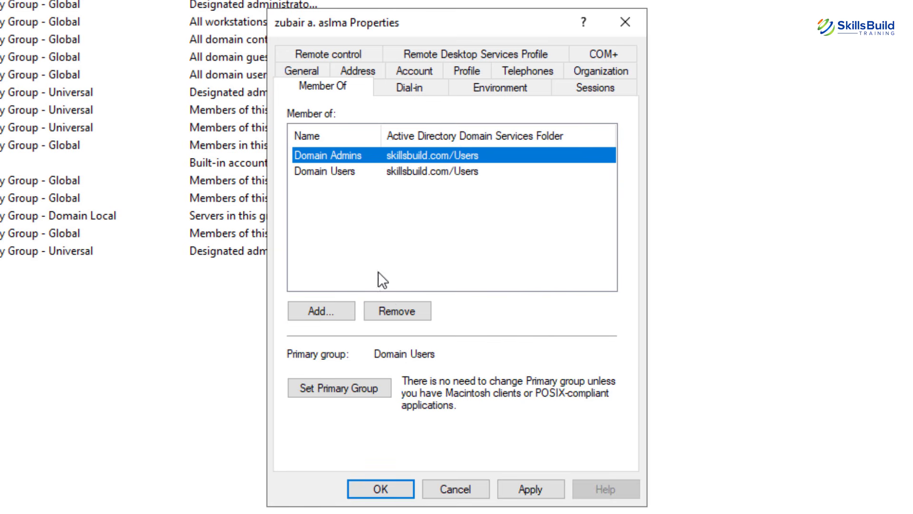
pyautogui.click(397, 310)
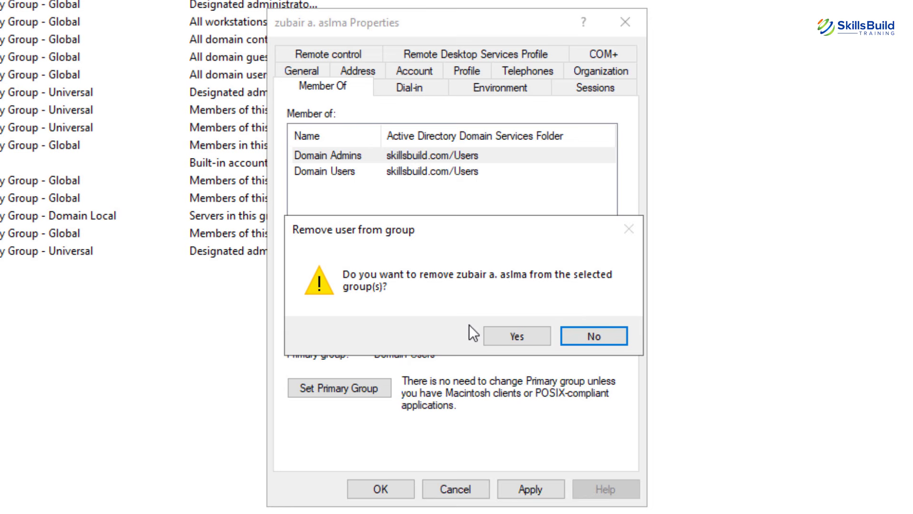
pyautogui.click(503, 335)
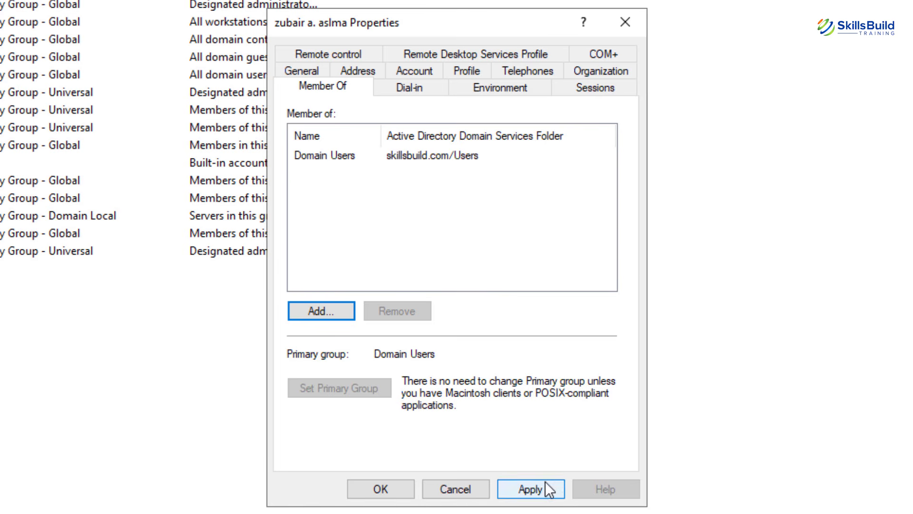
pyautogui.click(529, 489)
pyautogui.click(401, 487)
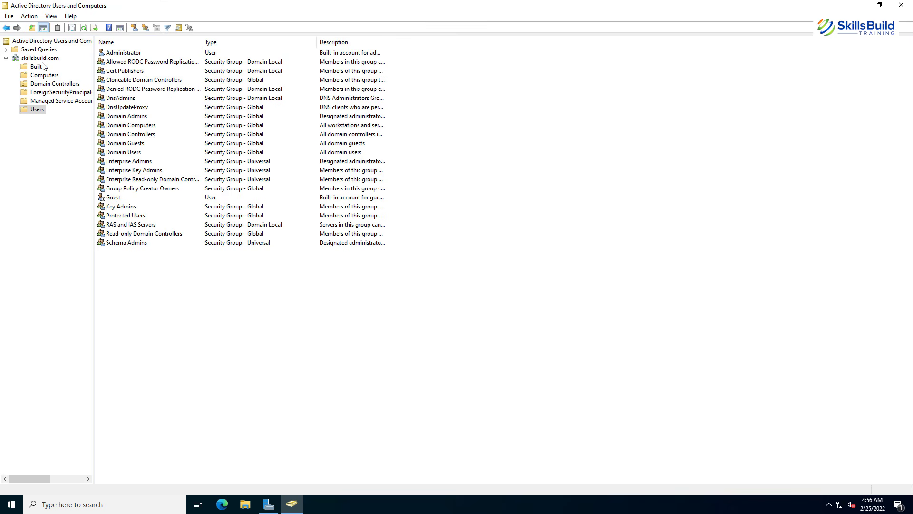
# Select the domain root, then sign out of the Administrator session from Start.
pyautogui.click(39, 58)
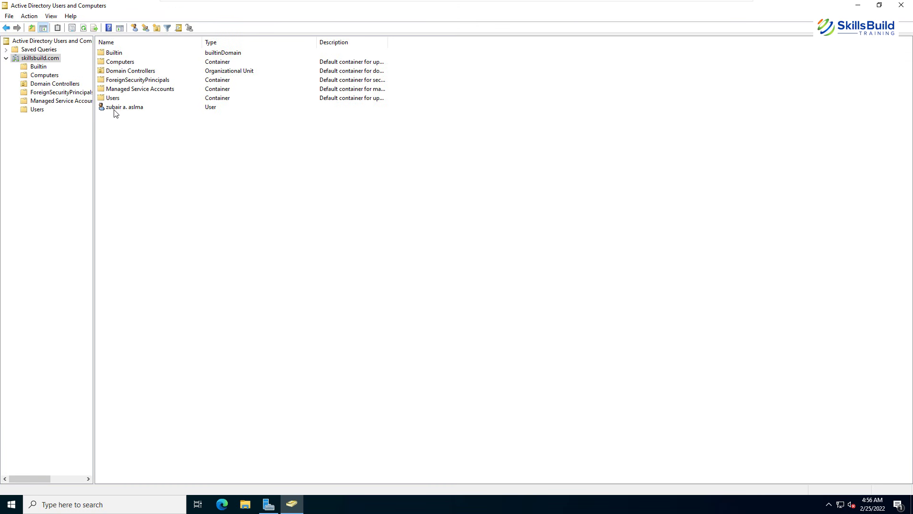
pyautogui.moveTo(195, 4)
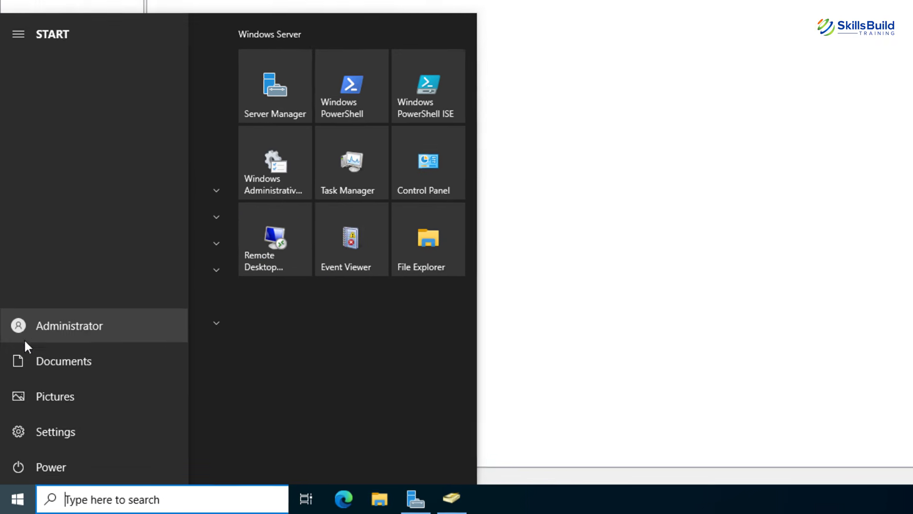
pyautogui.click(16, 378)
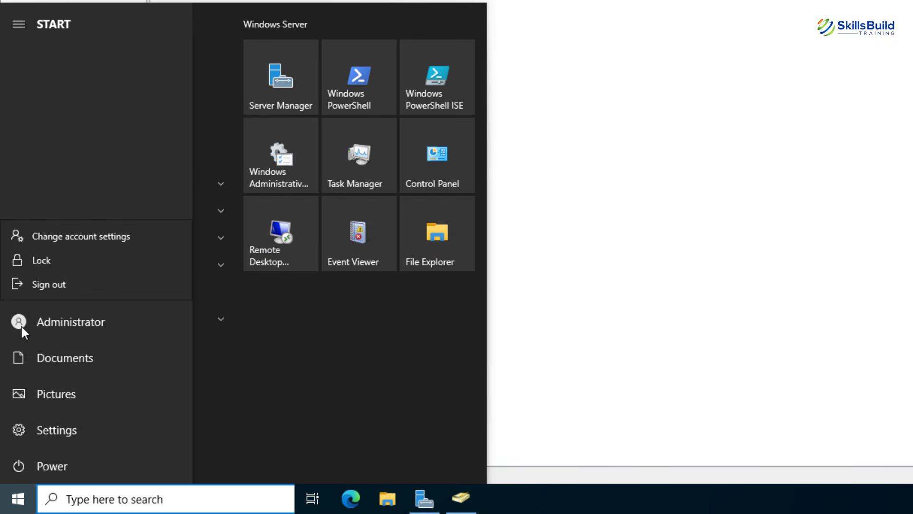
pyautogui.click(39, 285)
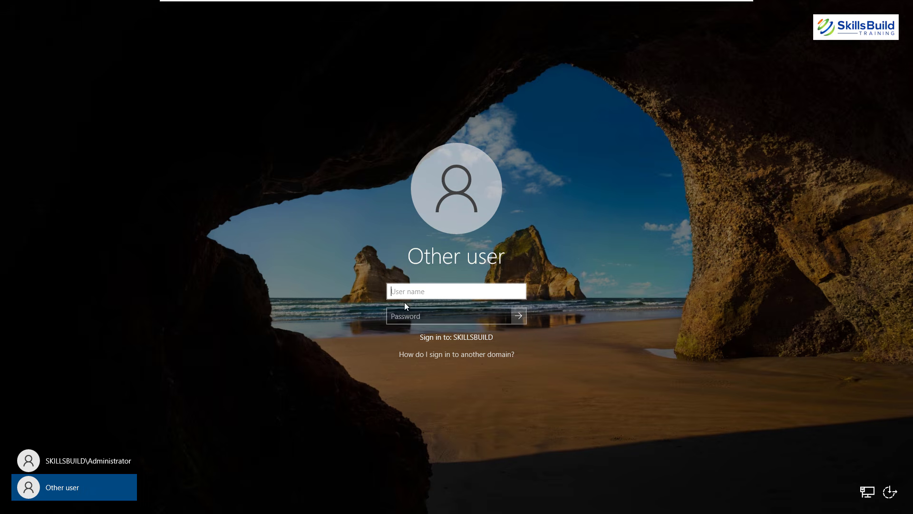
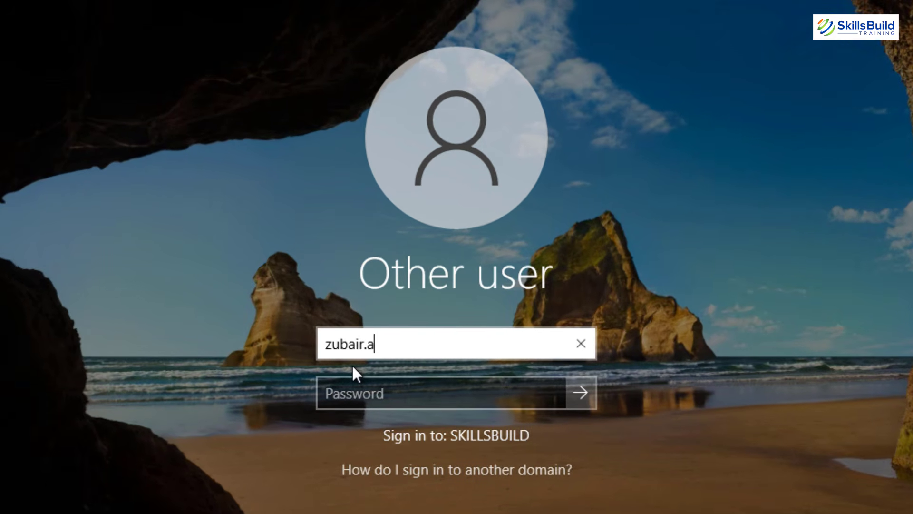
# Sign in with the new user's logon name and initial password, accepting the required change.
pyautogui.press('Tab')
pyautogui.write('•••••••••')
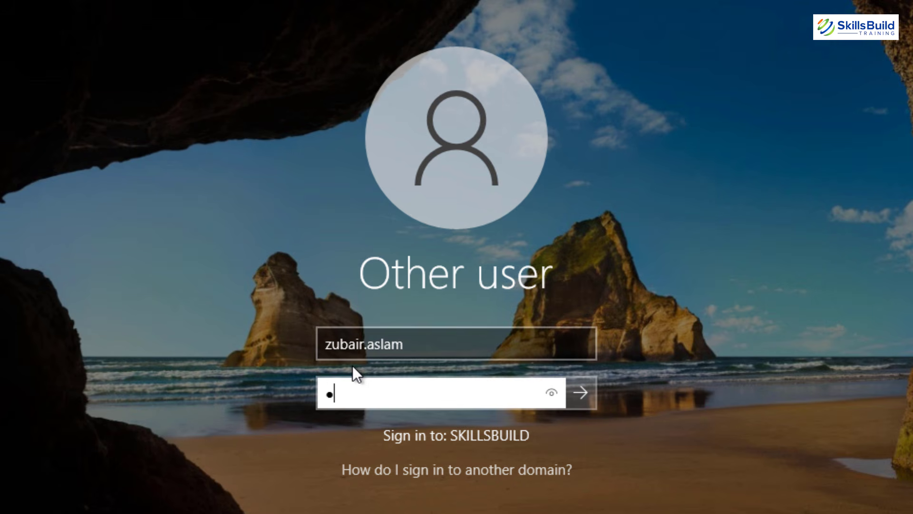
pyautogui.write('••')
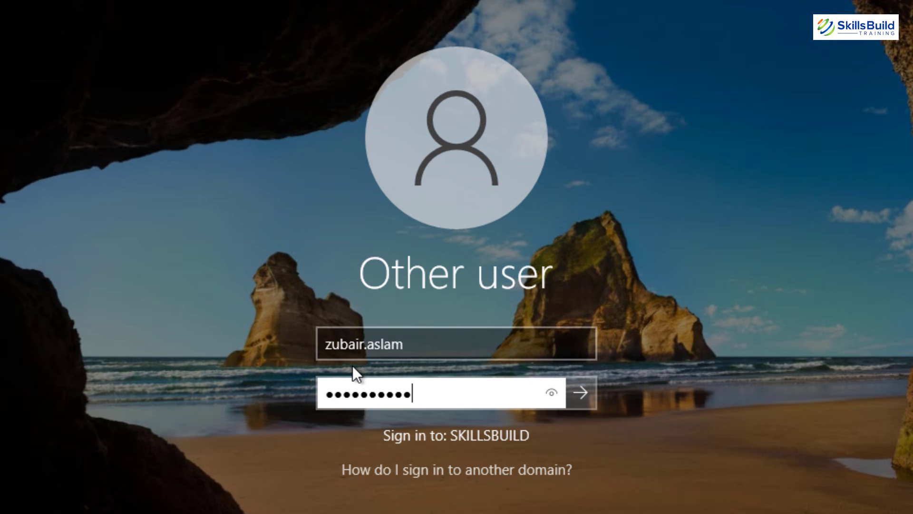
pyautogui.press('Return')
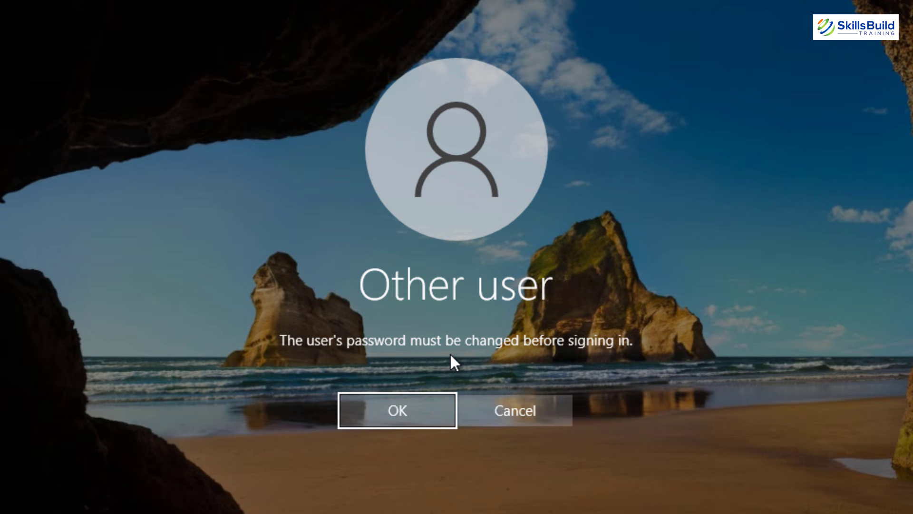
pyautogui.click(391, 404)
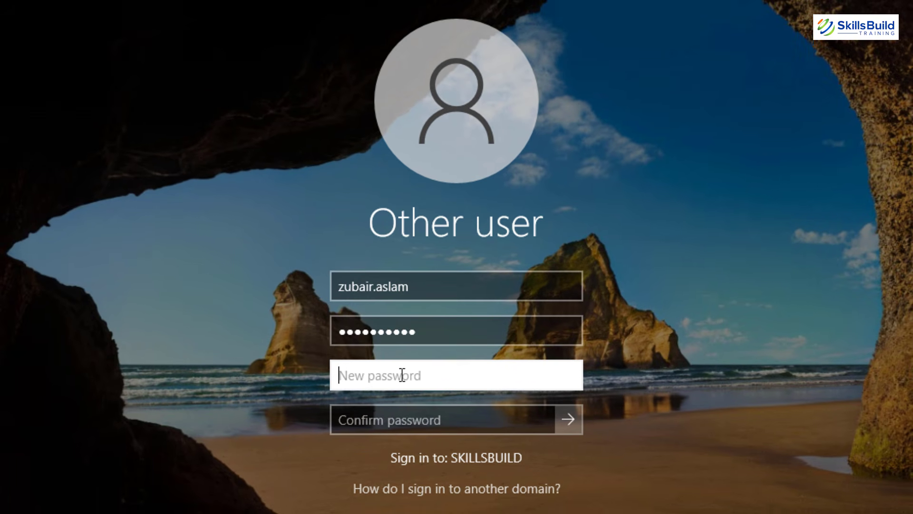
# Set and confirm a new password, dismiss the follow-up messages, and re-enter a password.
pyautogui.write('*********')
pyautogui.write('**')
pyautogui.press('Tab')
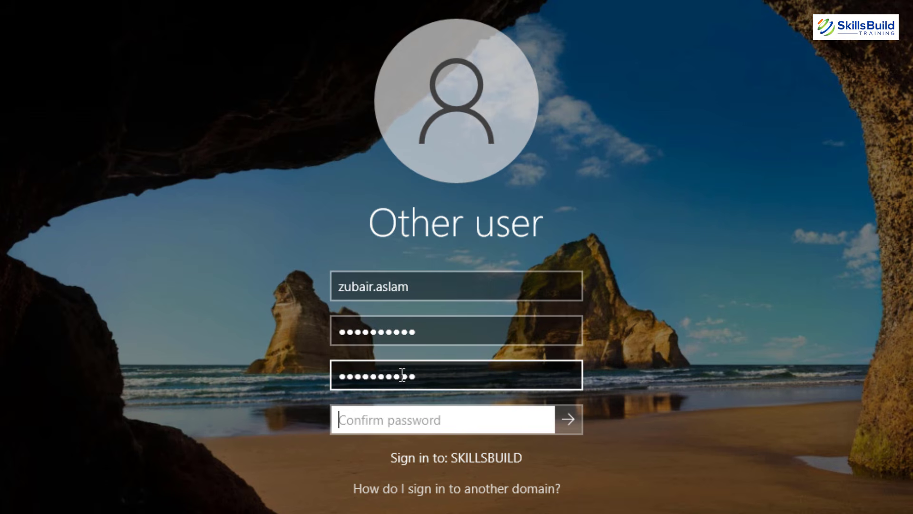
pyautogui.write('********')
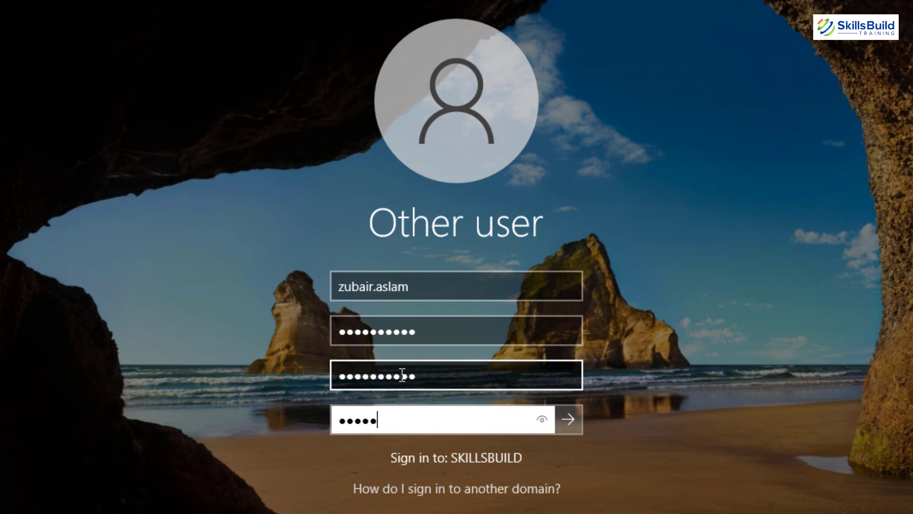
pyautogui.write('***')
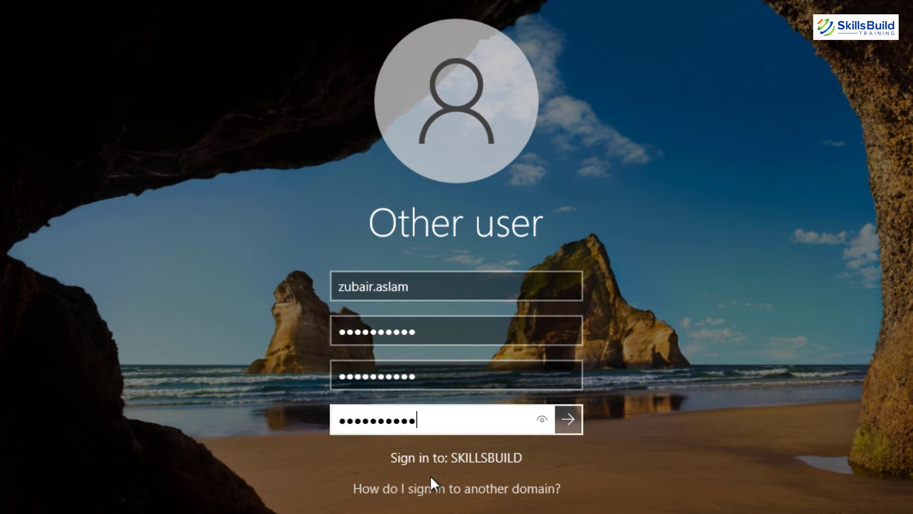
pyautogui.click(568, 418)
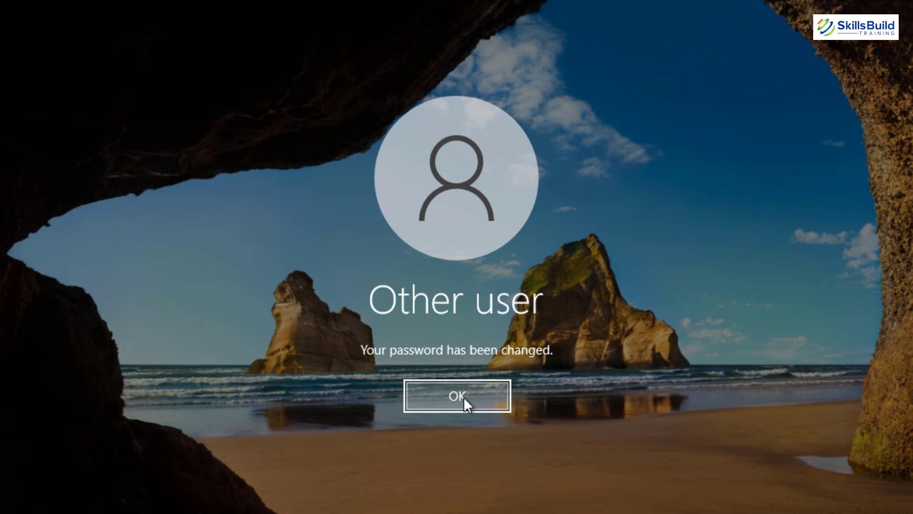
pyautogui.click(464, 398)
pyautogui.click(456, 395)
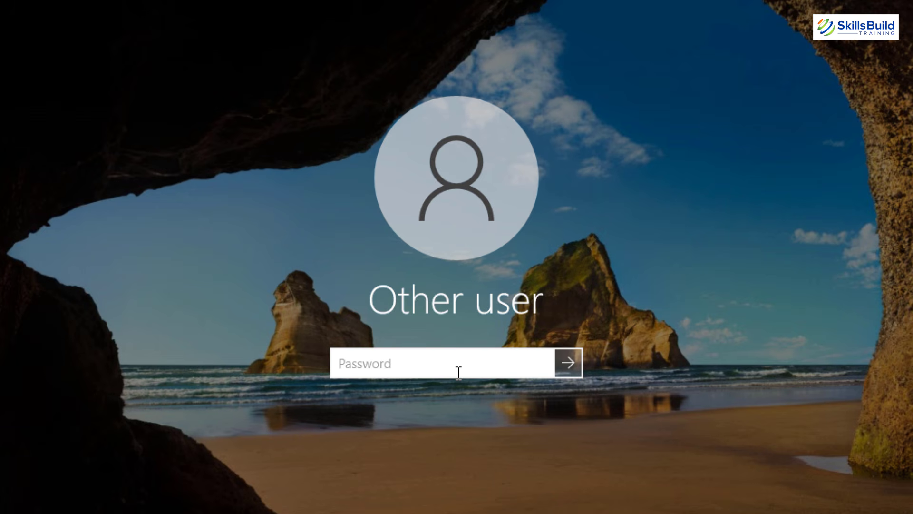
pyautogui.write('•••••')
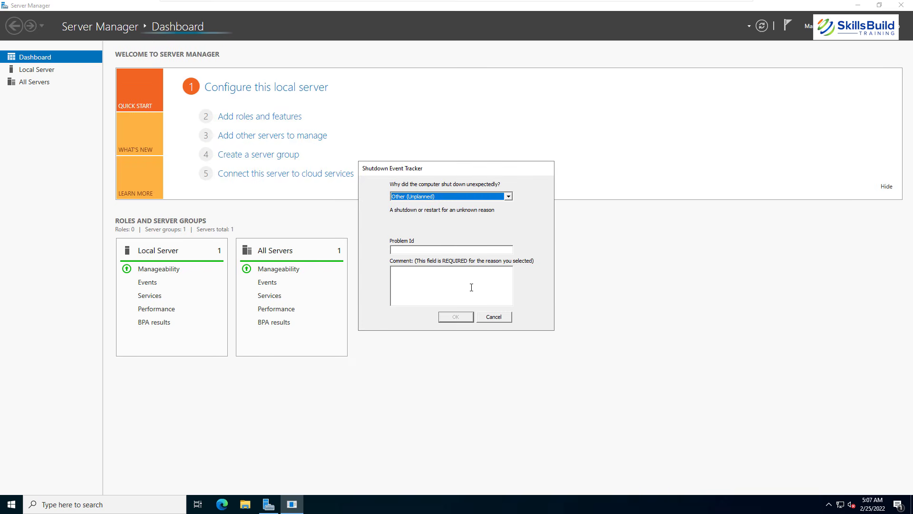
# Dismiss the shutdown report and launch Active Directory Users and Computers from Server Manager's Tools.
pyautogui.click(493, 318)
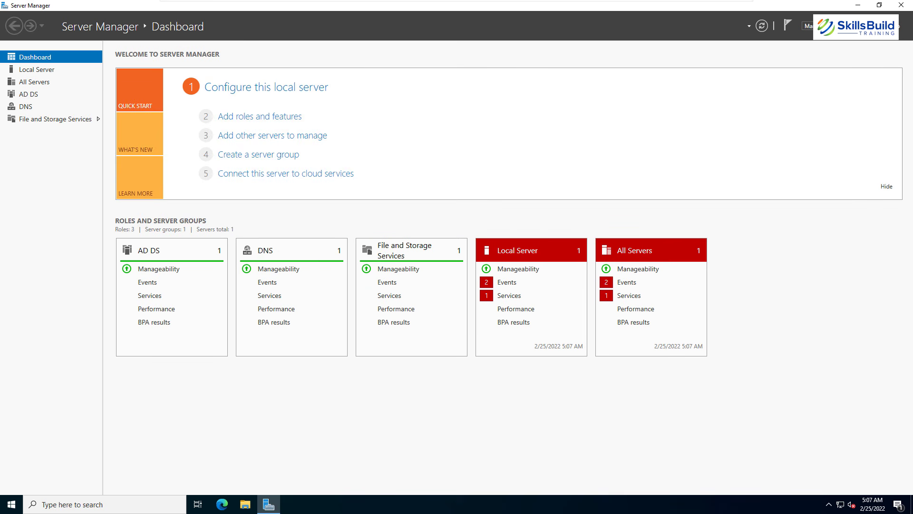
pyautogui.click(807, 26)
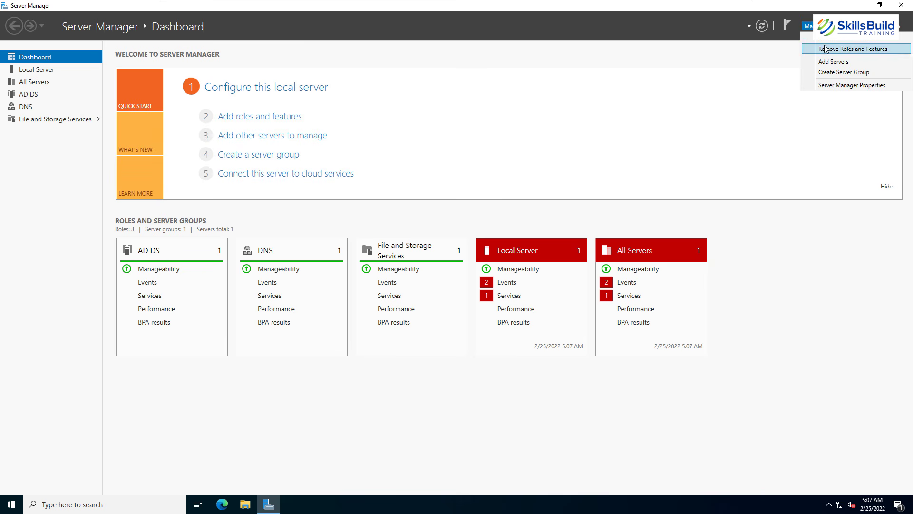
pyautogui.click(843, 26)
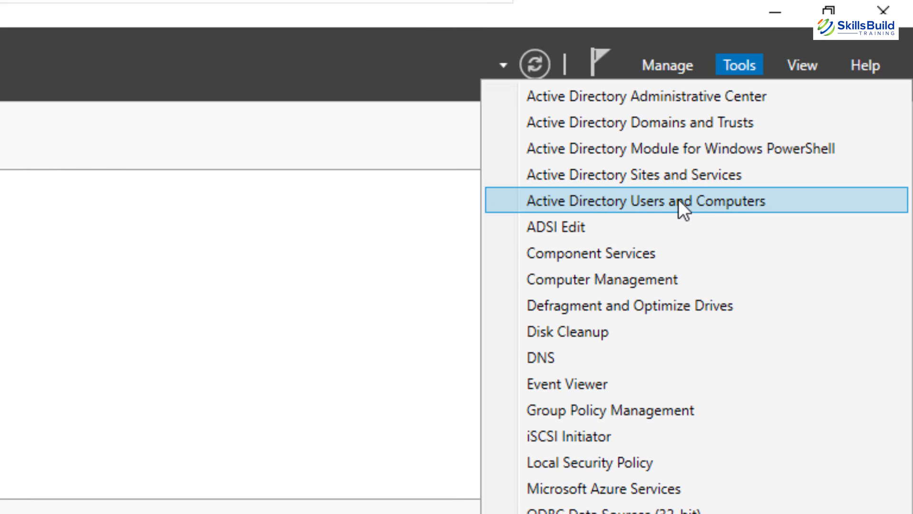
pyautogui.click(678, 198)
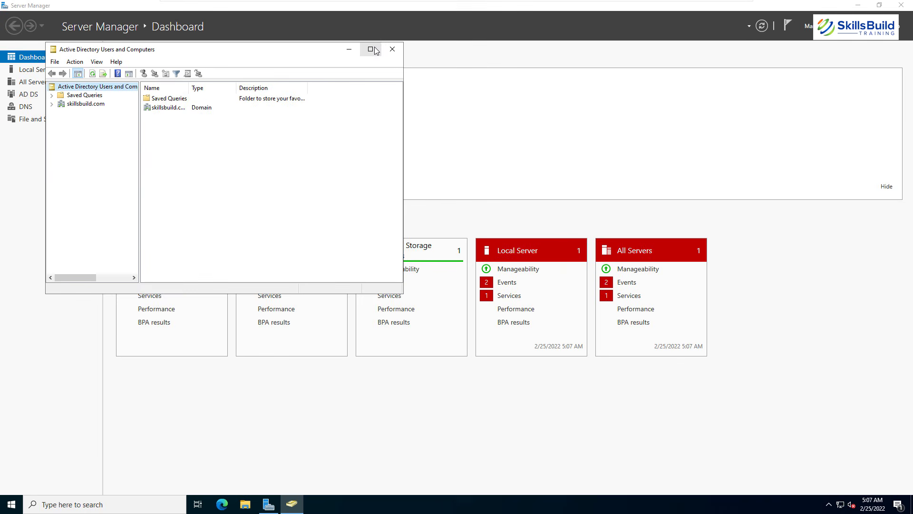
# Maximize the directory console and widen its Name and Type columns.
pyautogui.click(371, 49)
pyautogui.moveTo(145, 42); pyautogui.dragTo(210, 42)
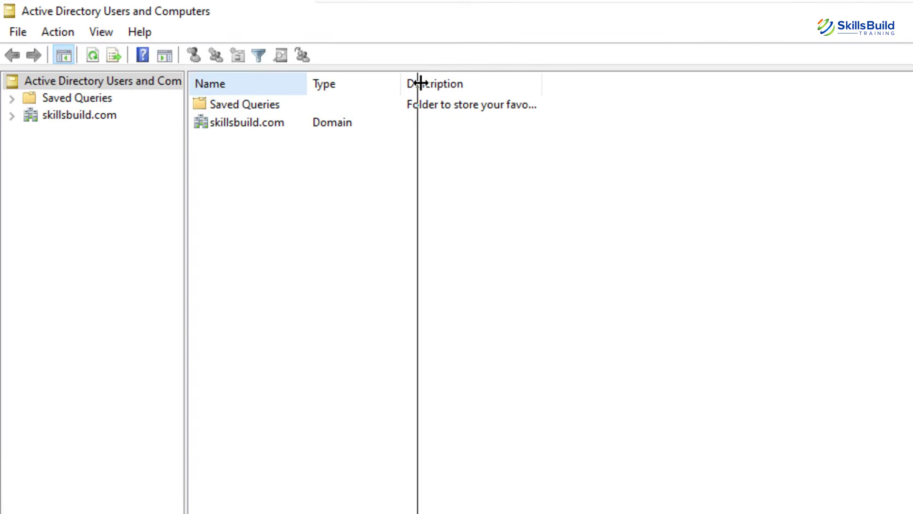
pyautogui.moveTo(421, 84); pyautogui.dragTo(418, 83)
pyautogui.moveTo(516, 83); pyautogui.dragTo(745, 80)
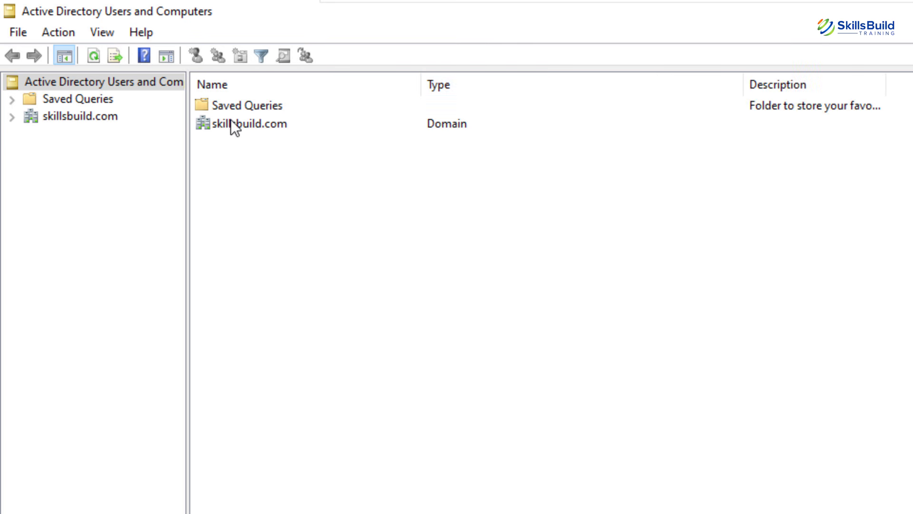
# Create a new group named AI with Domain local scope in skillsbuild.com.
pyautogui.doubleClick(206, 124)
pyautogui.rightClick(275, 290)
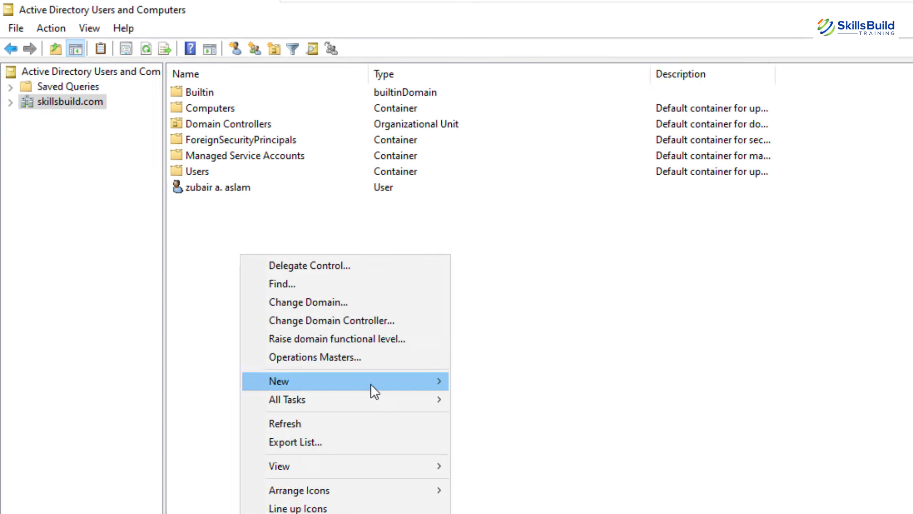
pyautogui.moveTo(395, 386)
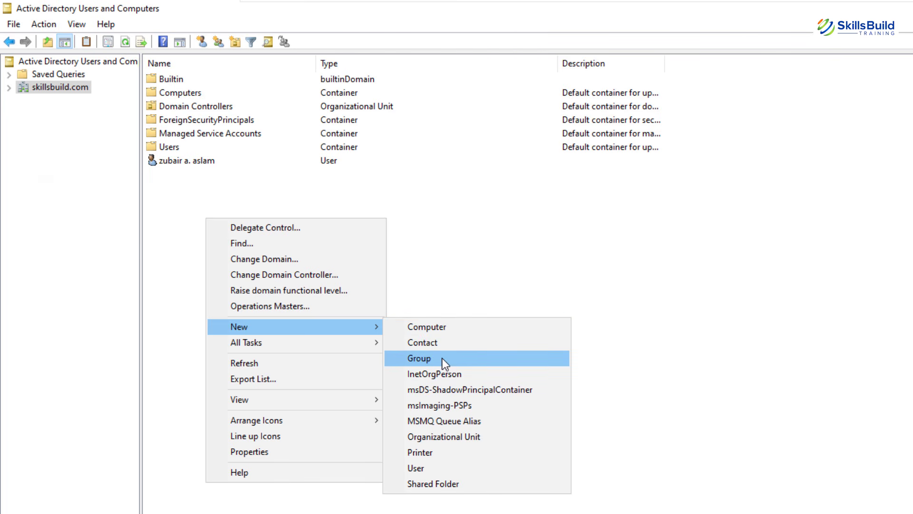
pyautogui.click(418, 358)
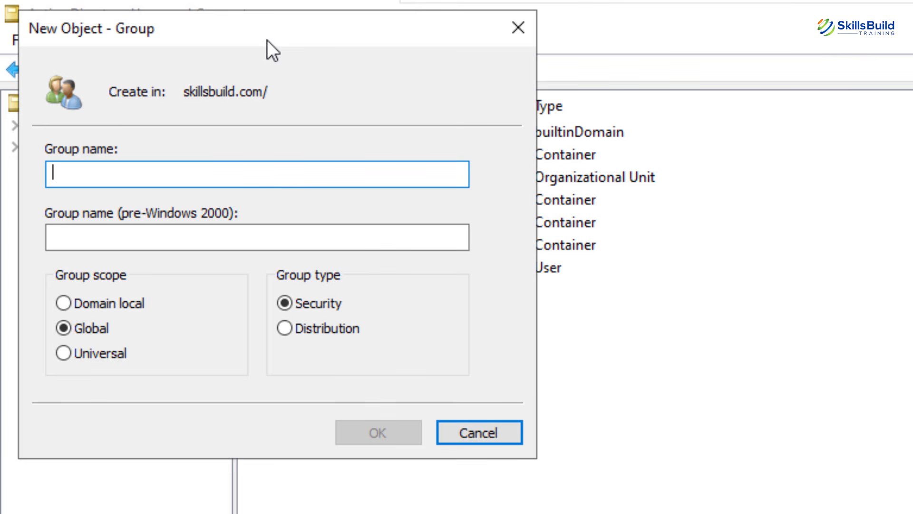
pyautogui.write('AI')
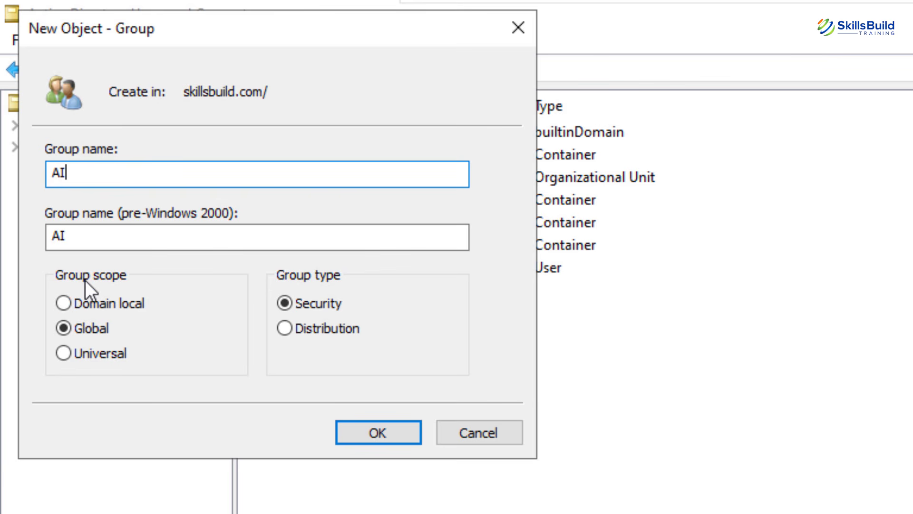
pyautogui.click(64, 304)
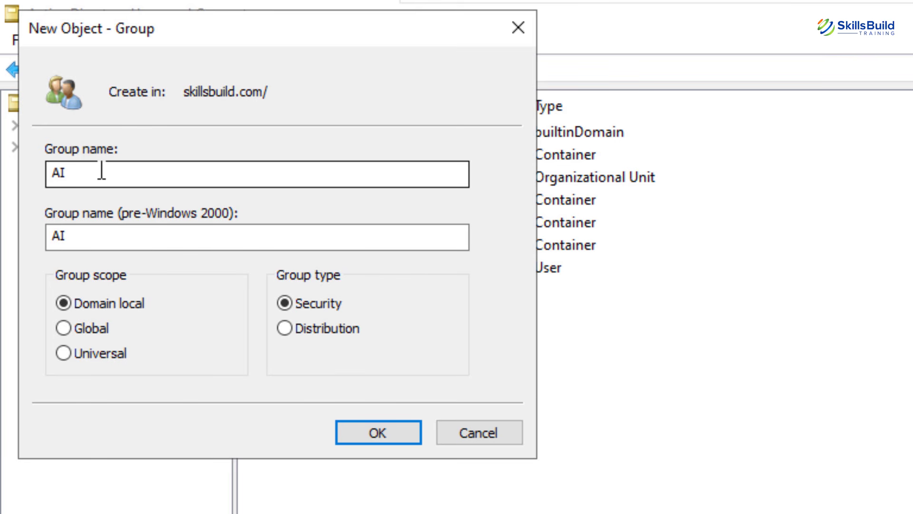
pyautogui.click(371, 431)
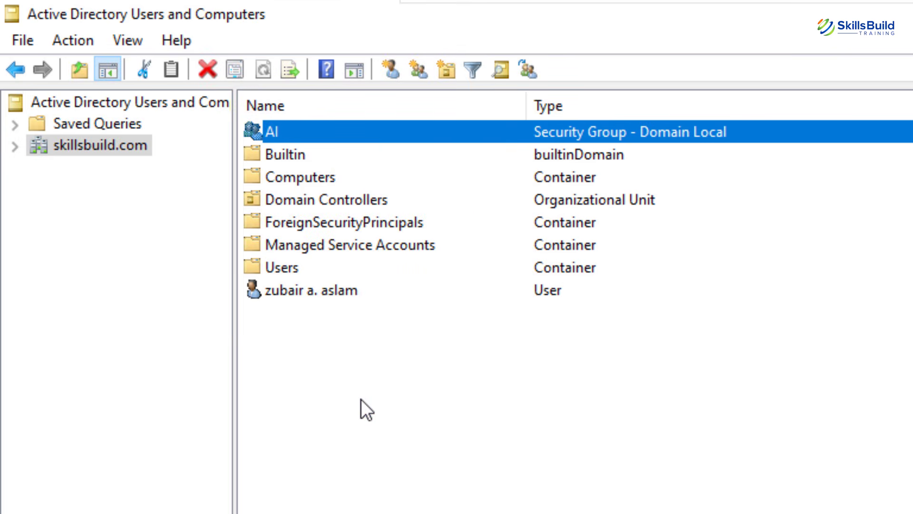
# Add the domain user account to the AI group's Members list and apply the change.
pyautogui.doubleClick(269, 129)
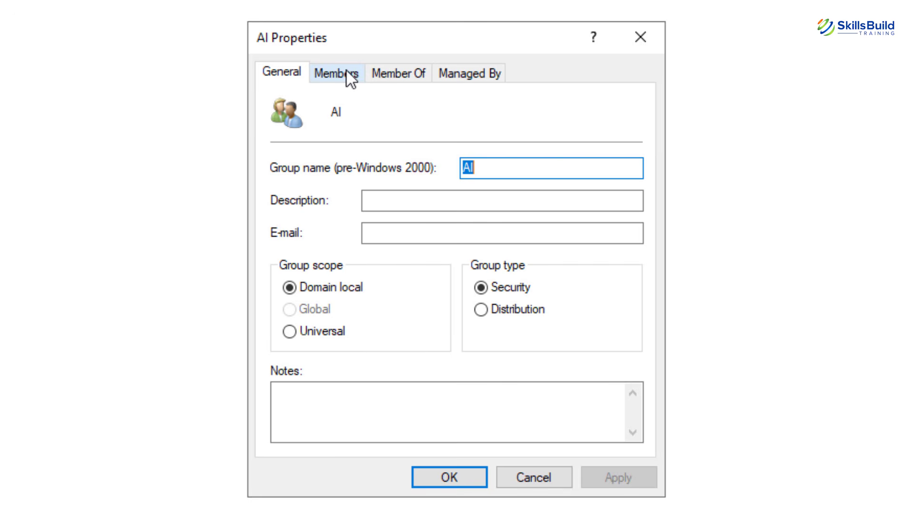
pyautogui.click(347, 71)
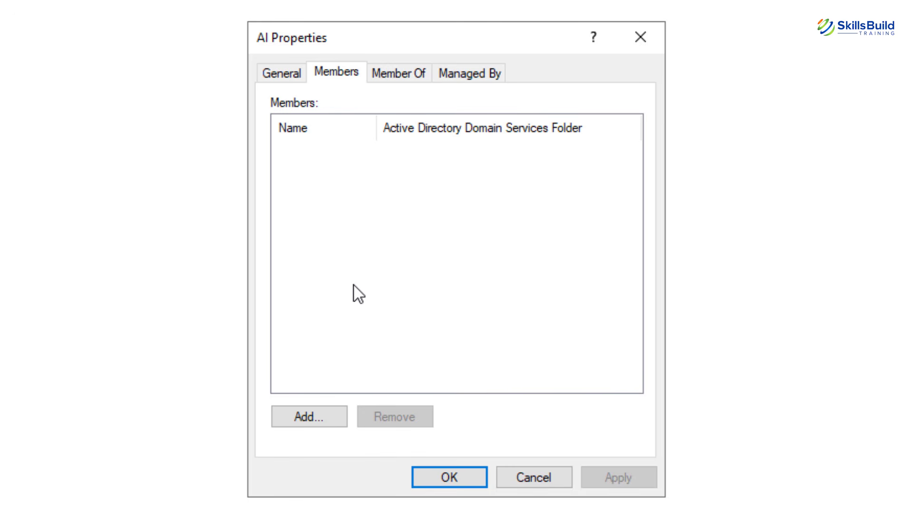
pyautogui.click(316, 415)
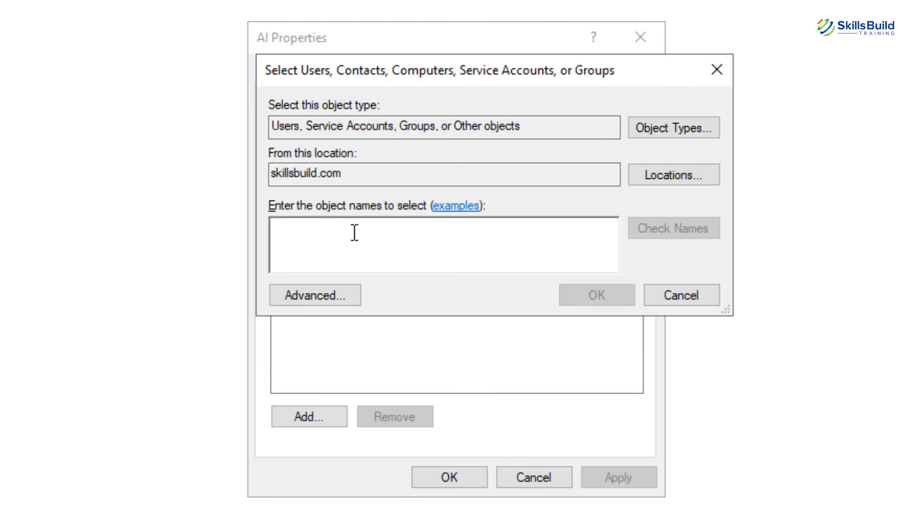
pyautogui.write('zubair')
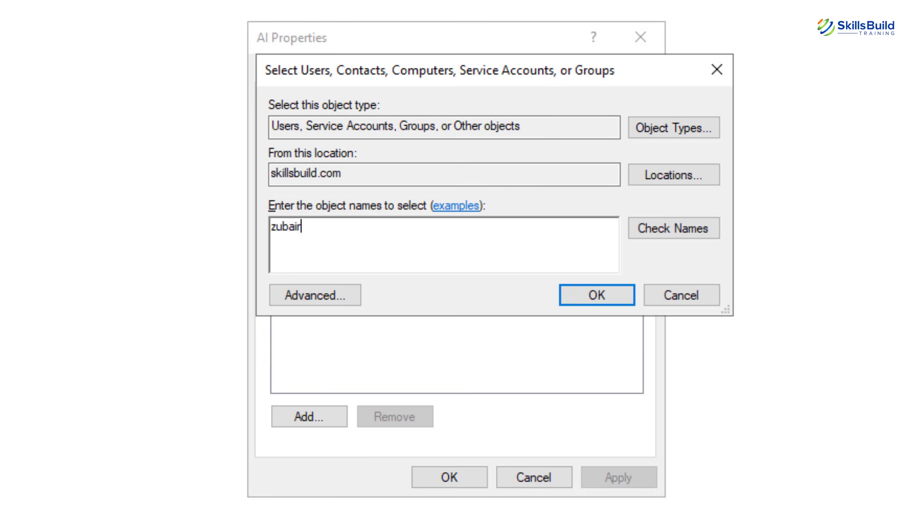
pyautogui.click(683, 235)
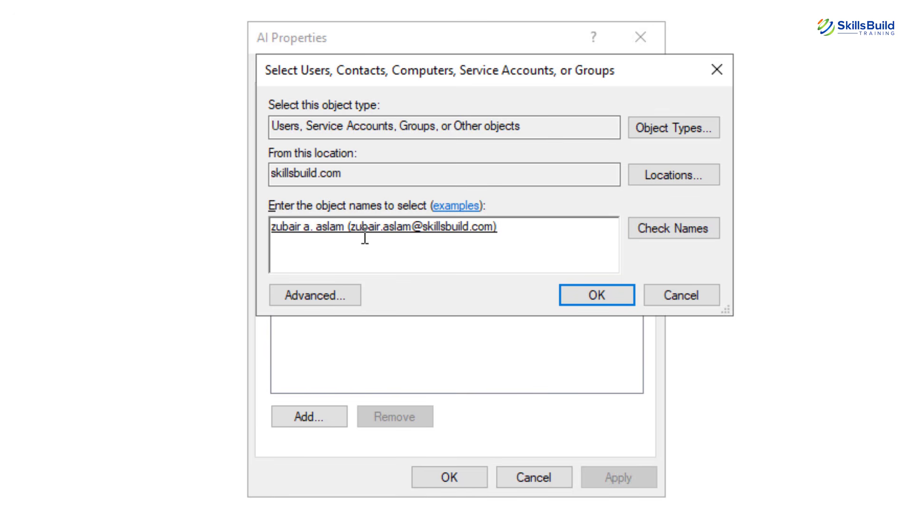
pyautogui.click(590, 300)
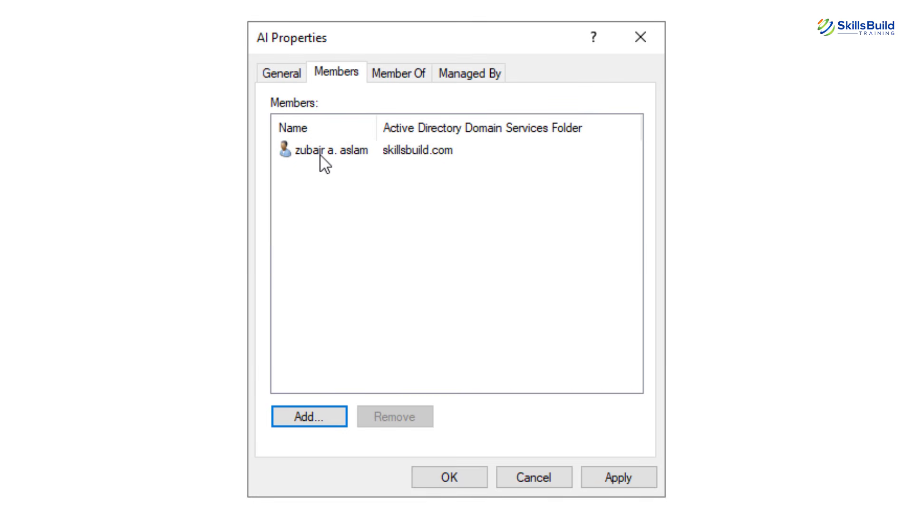
pyautogui.click(324, 164)
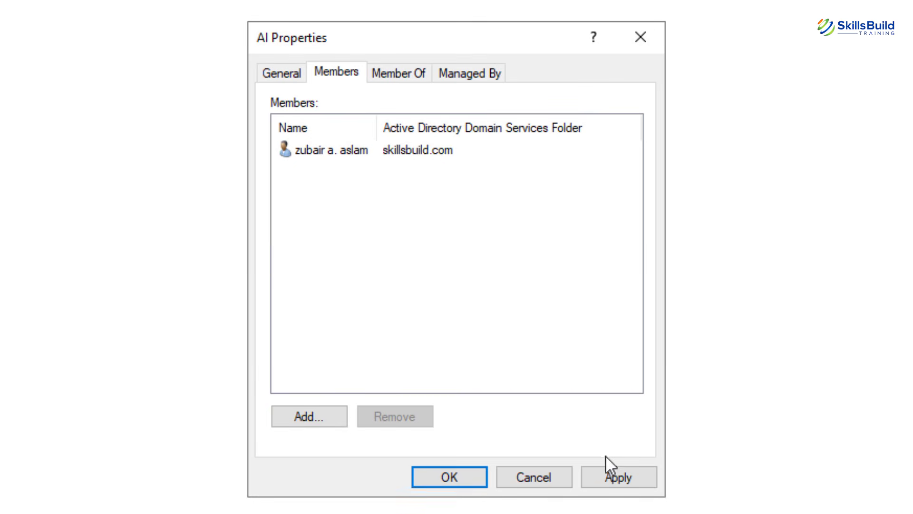
pyautogui.click(618, 469)
pyautogui.click(438, 470)
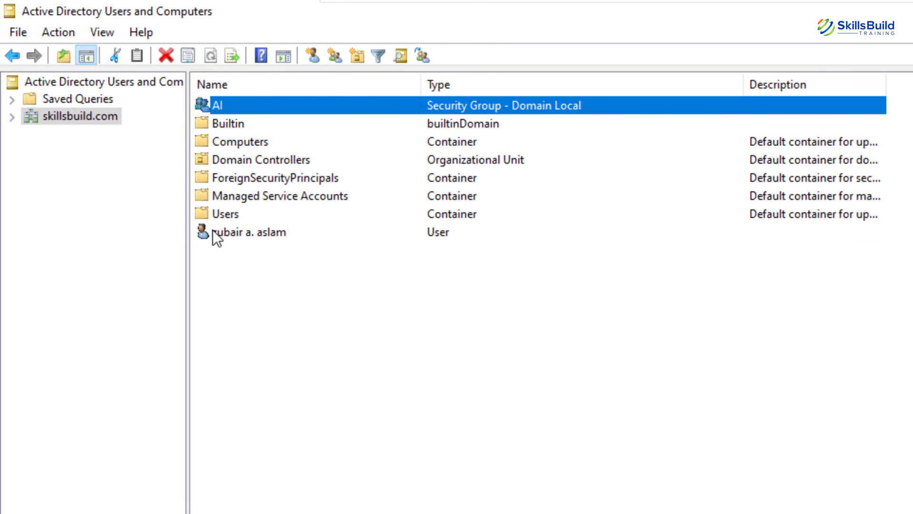
# Remove AI from the user account's Member Of list and apply the change.
pyautogui.doubleClick(212, 232)
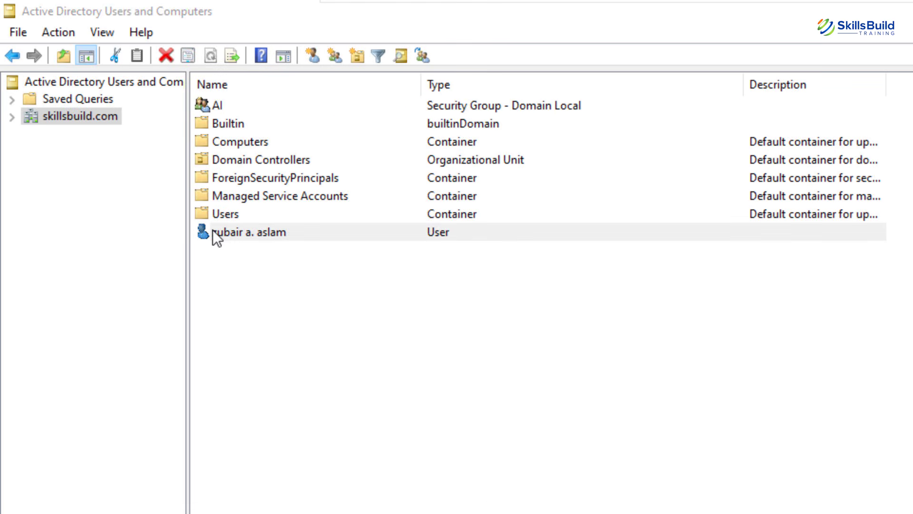
pyautogui.click(326, 52)
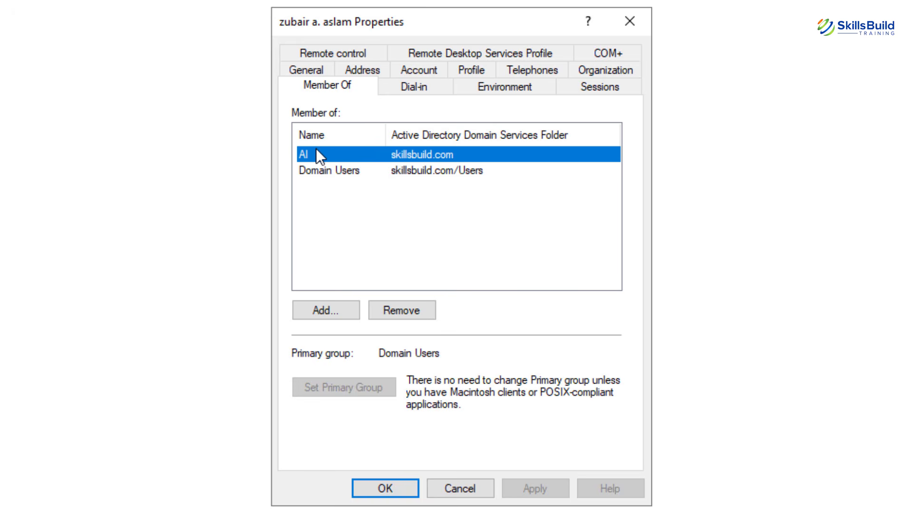
pyautogui.click(400, 304)
pyautogui.click(521, 304)
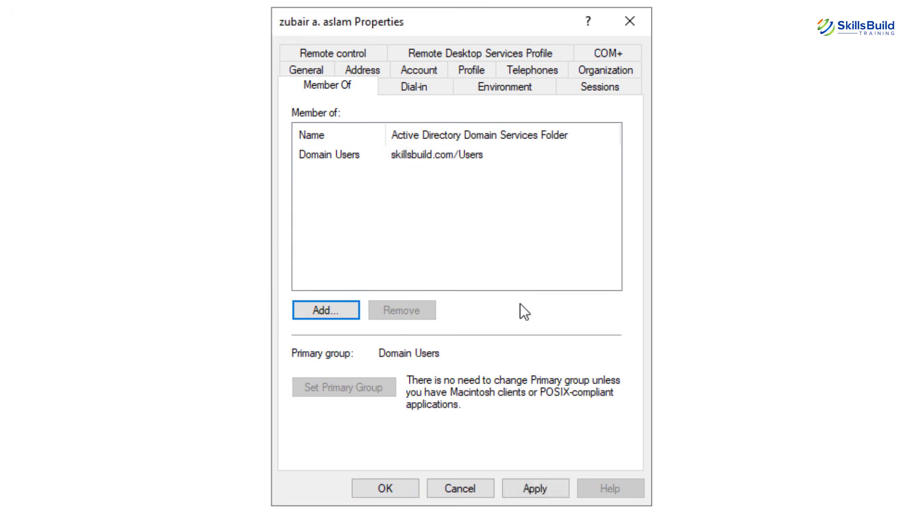
pyautogui.click(547, 484)
pyautogui.click(387, 489)
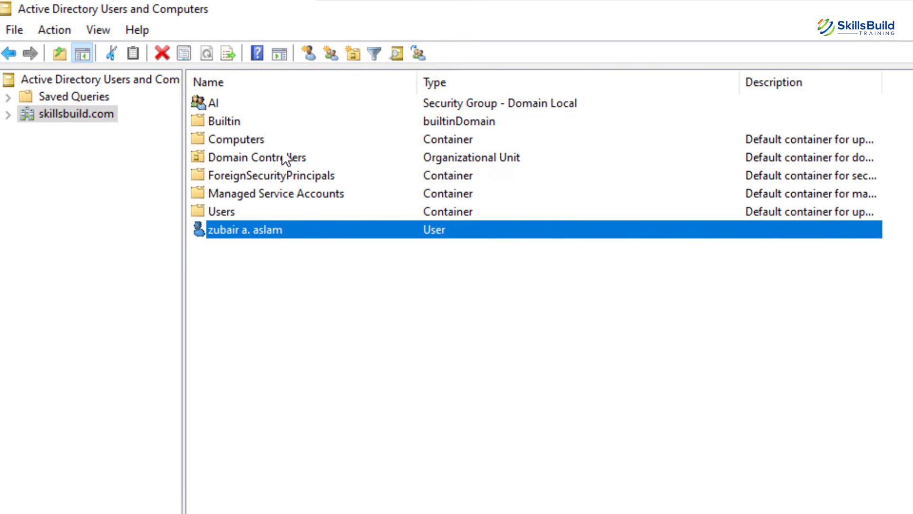
# Confirm the AI group's Members list is now empty, closing without changes.
pyautogui.doubleClick(227, 107)
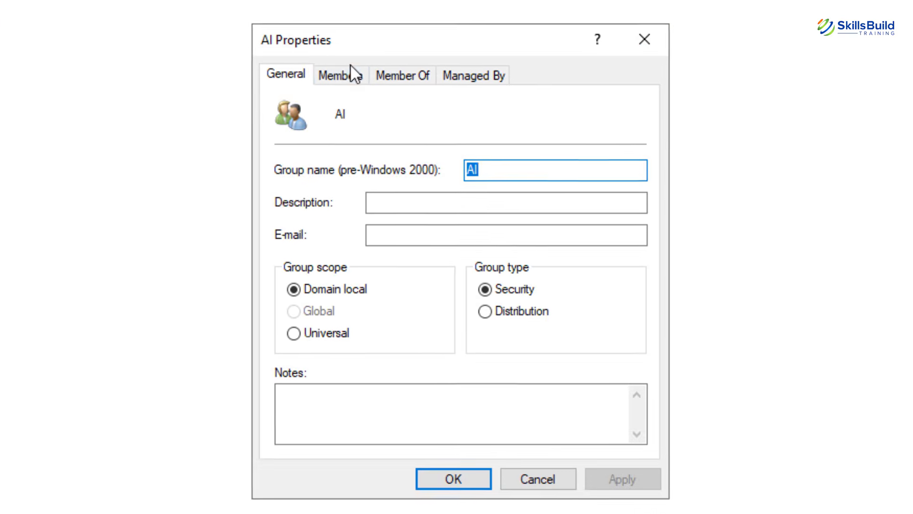
pyautogui.click(633, 229)
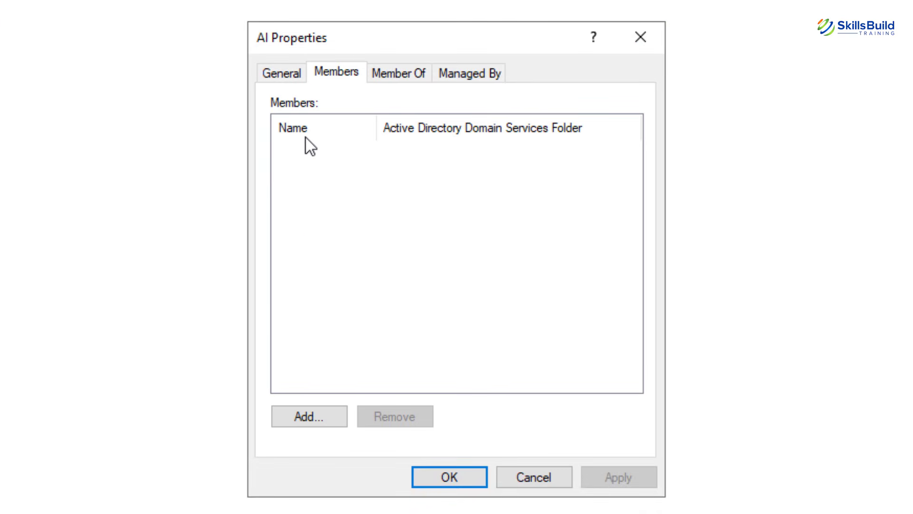
pyautogui.click(552, 468)
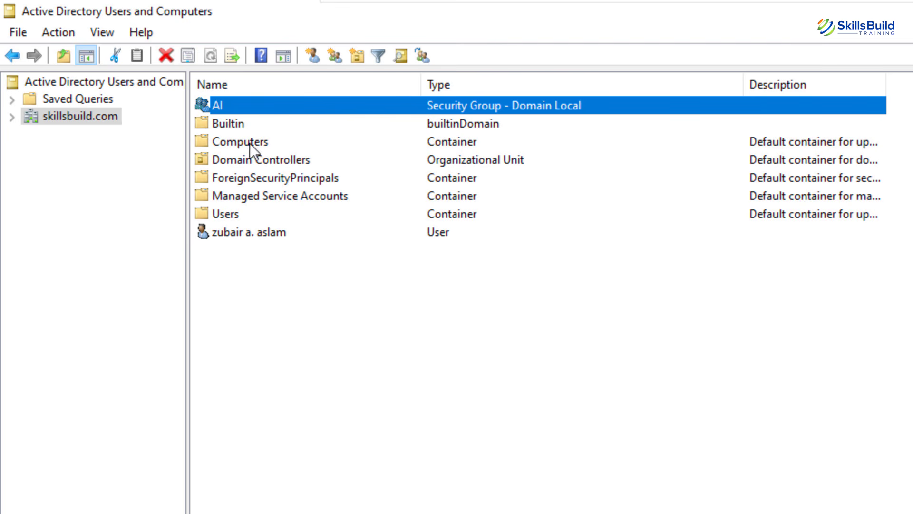
# Move the AI group from the skillsbuild.com root into the Users container.
pyautogui.moveTo(235, 102)
pyautogui.mouseDown()
pyautogui.moveTo(231, 212)
pyautogui.moveTo(231, 105)
pyautogui.mouseUp()
pyautogui.rightClick(230, 104)
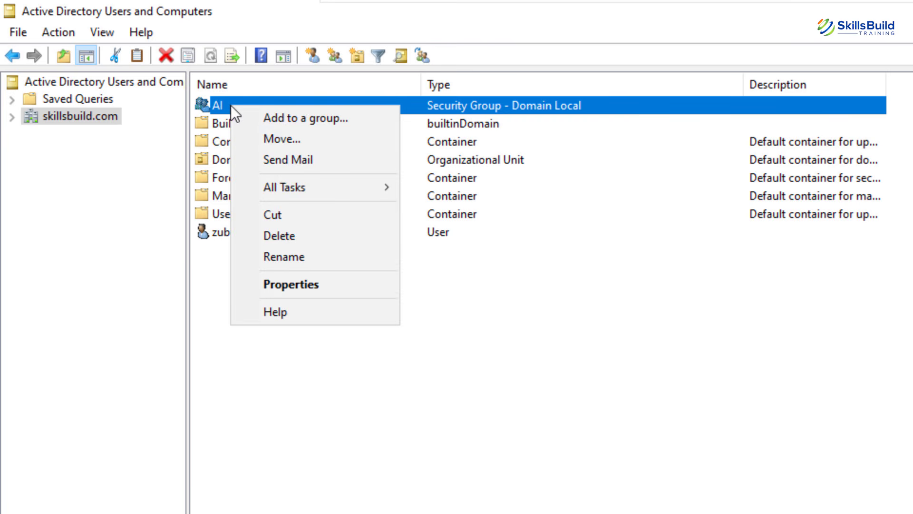
pyautogui.click(283, 139)
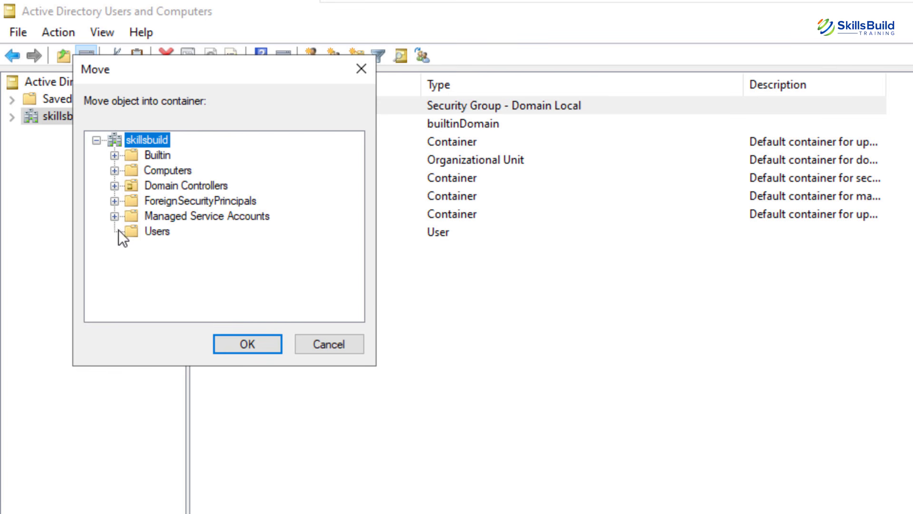
pyautogui.click(150, 233)
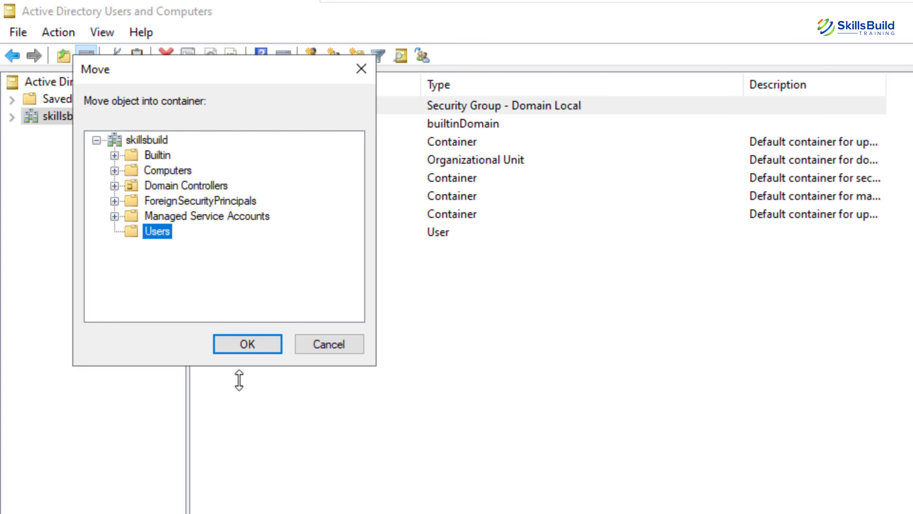
pyautogui.click(267, 344)
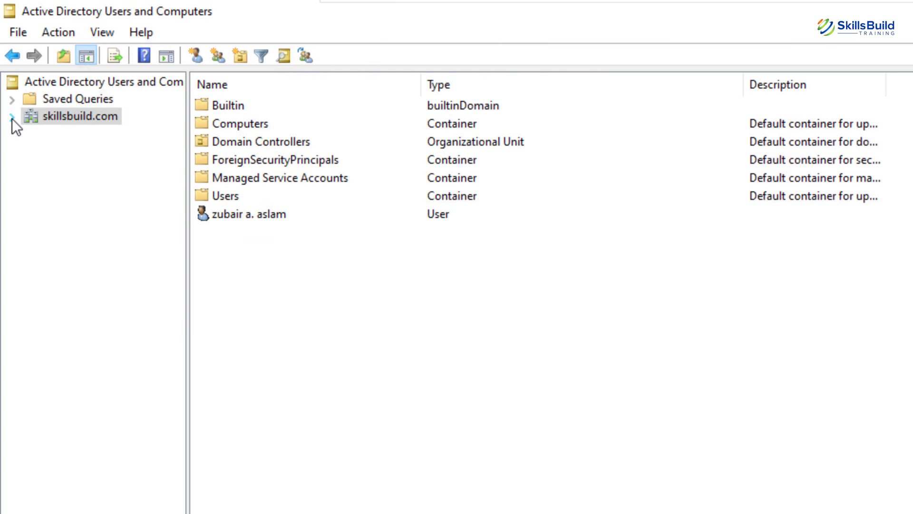
pyautogui.click(12, 118)
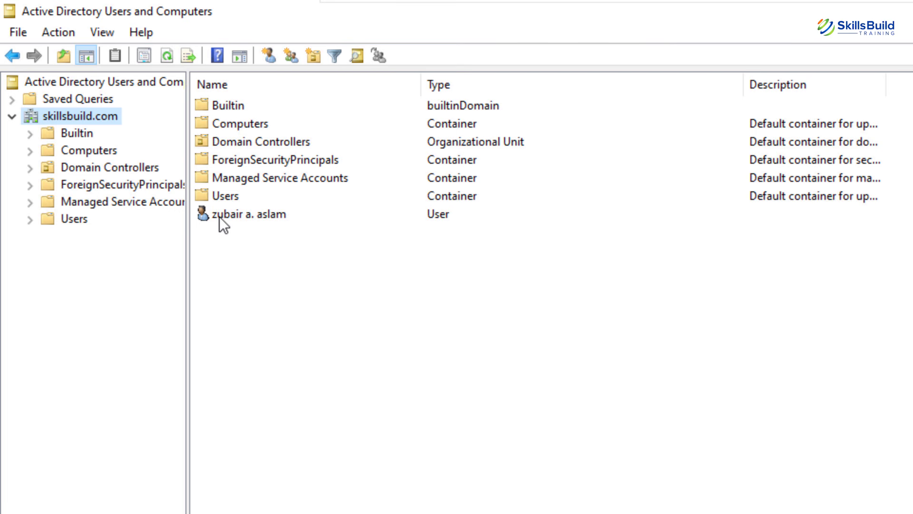
pyautogui.moveTo(218, 216); pyautogui.dragTo(83, 212)
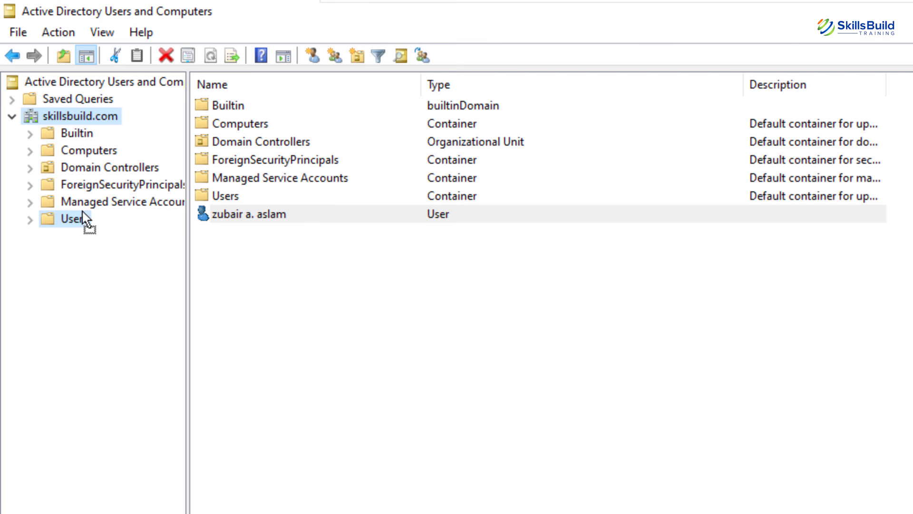
pyautogui.moveTo(83, 212); pyautogui.dragTo(235, 207)
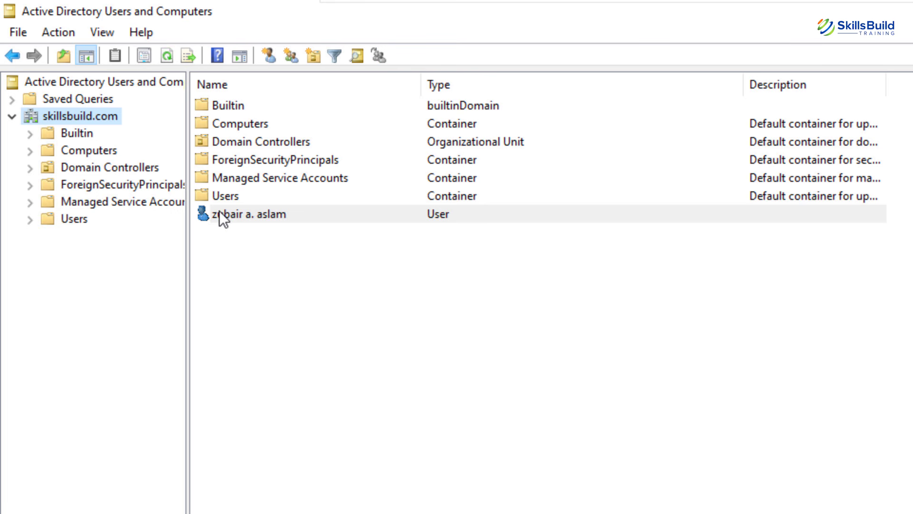
pyautogui.rightClick(220, 214)
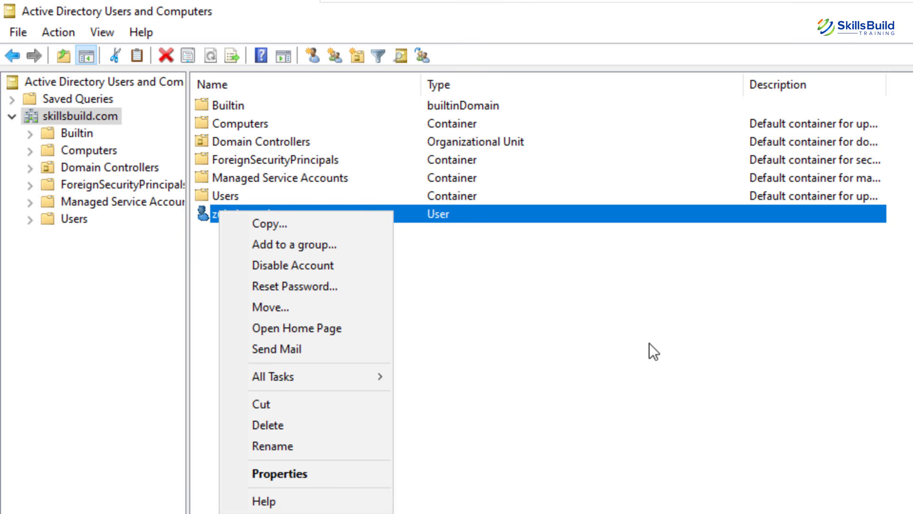
pyautogui.click(649, 343)
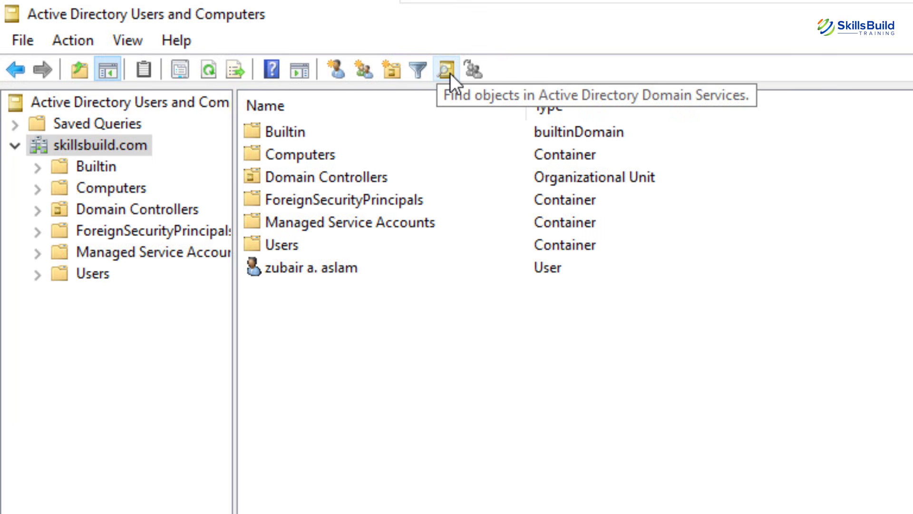
# Search skillsbuild.com for the user by name, returning one matching account.
pyautogui.click(449, 71)
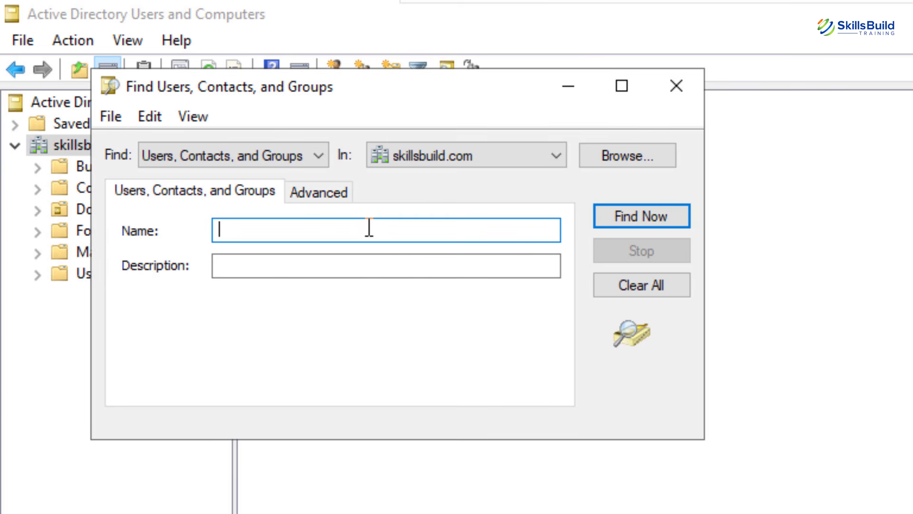
pyautogui.write('zubair')
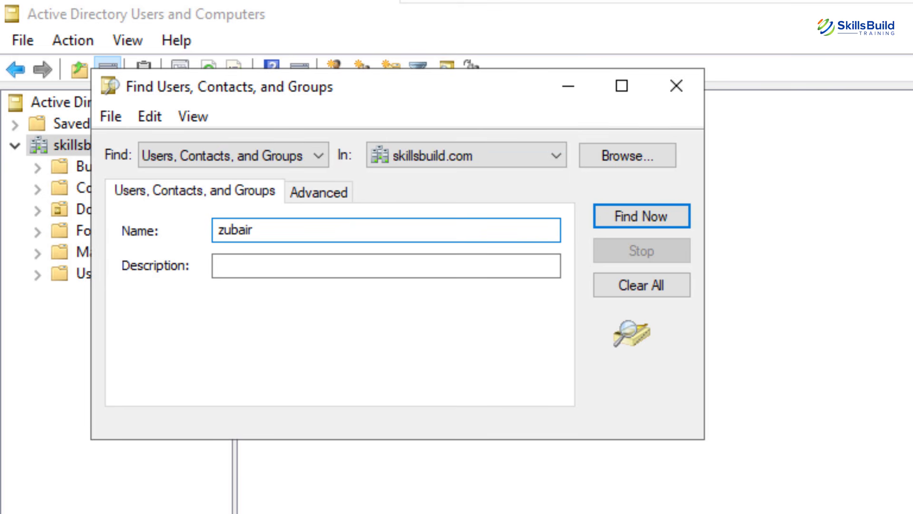
pyautogui.click(626, 216)
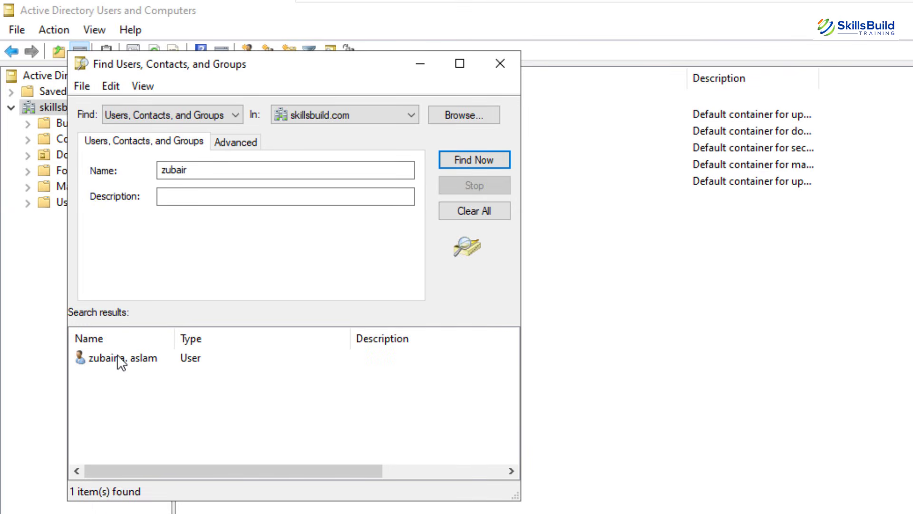
# Review the found user's Address and Account tabs and tick the account unlock option.
pyautogui.doubleClick(121, 359)
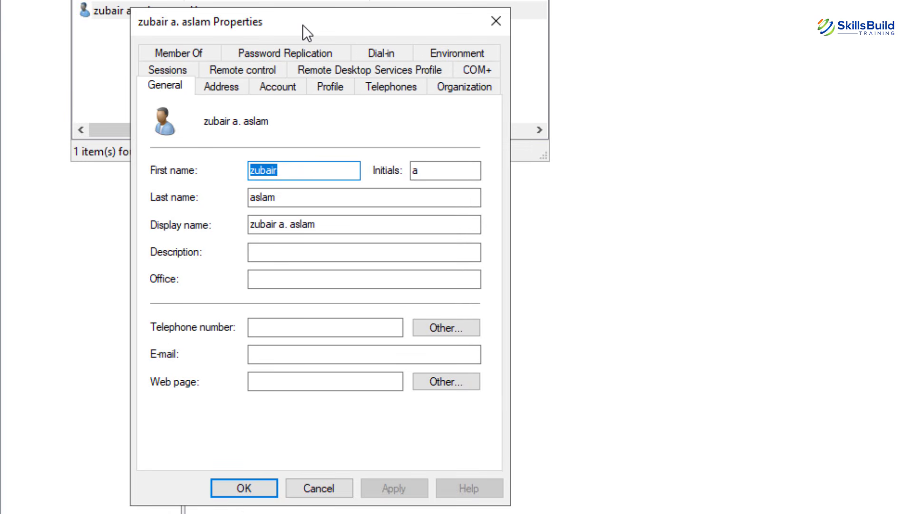
pyautogui.click(222, 87)
pyautogui.click(264, 87)
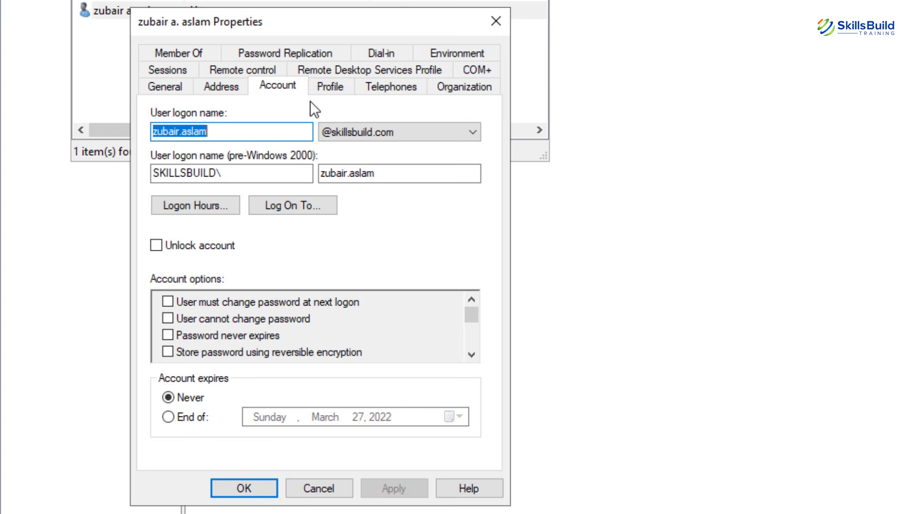
pyautogui.click(156, 245)
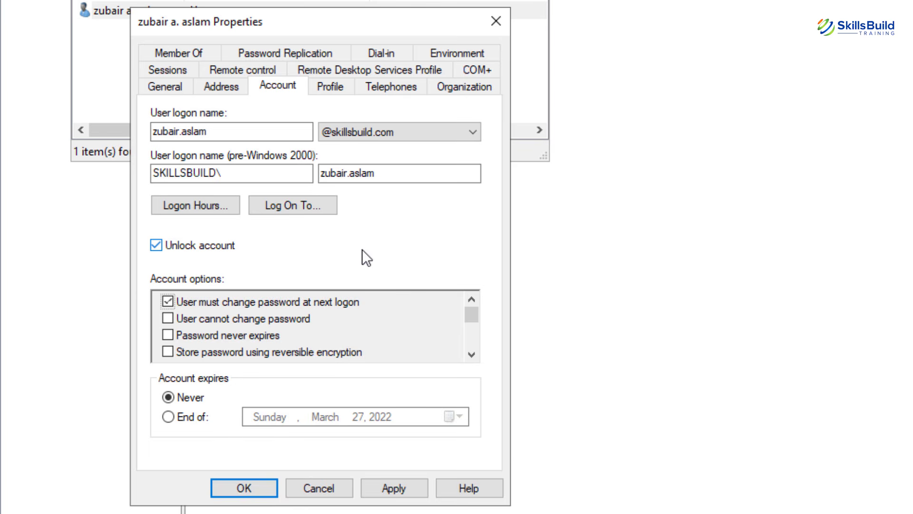
pyautogui.click(496, 24)
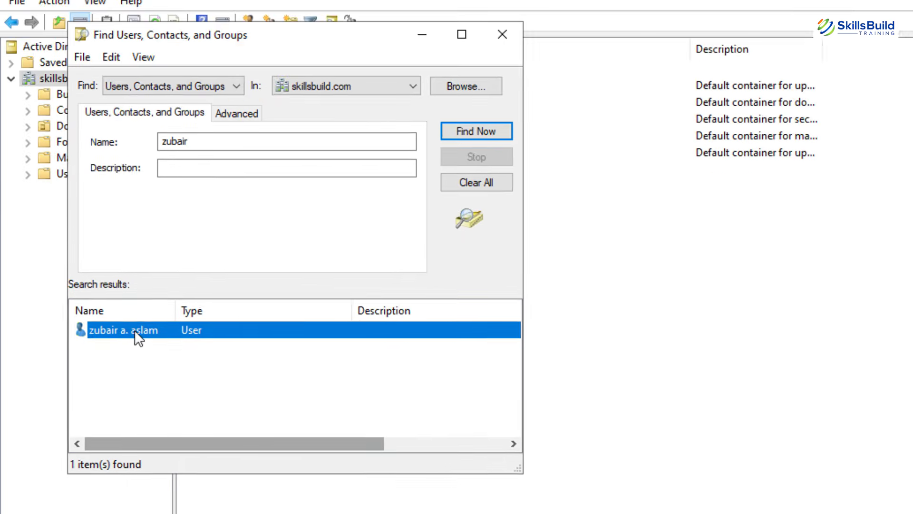
# Open Reset Password for the found user, tick Unlock the user's account, and close the search.
pyautogui.rightClick(112, 356)
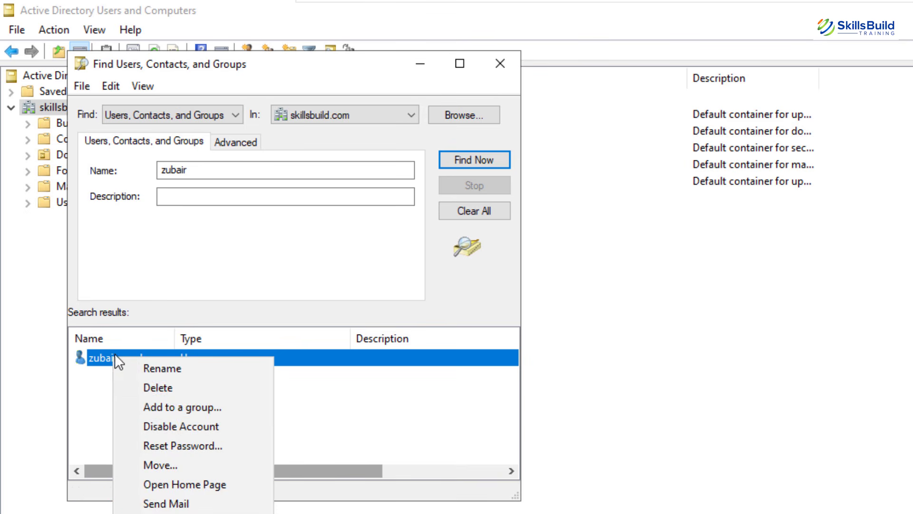
pyautogui.click(189, 446)
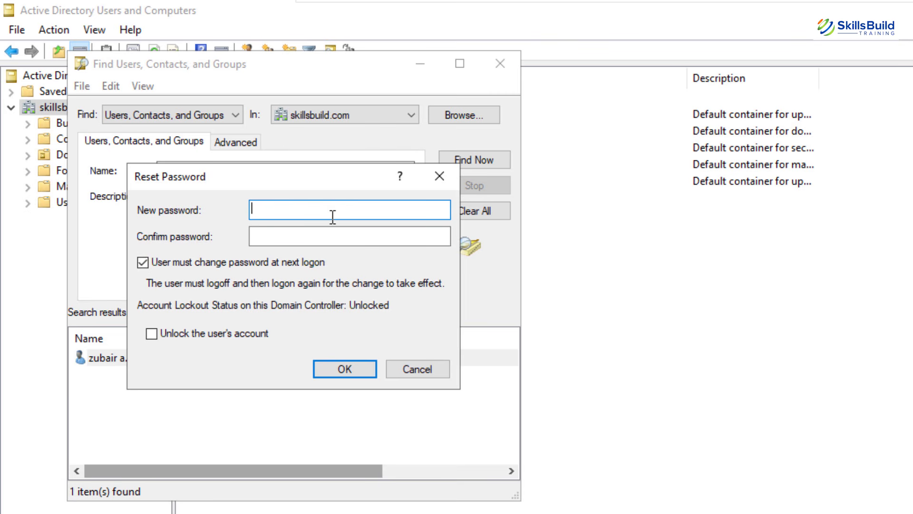
pyautogui.click(152, 334)
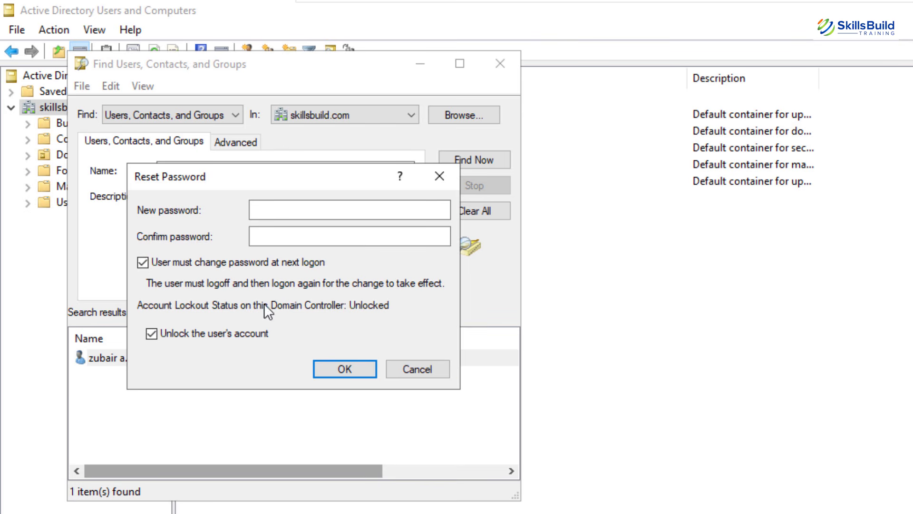
pyautogui.click(415, 370)
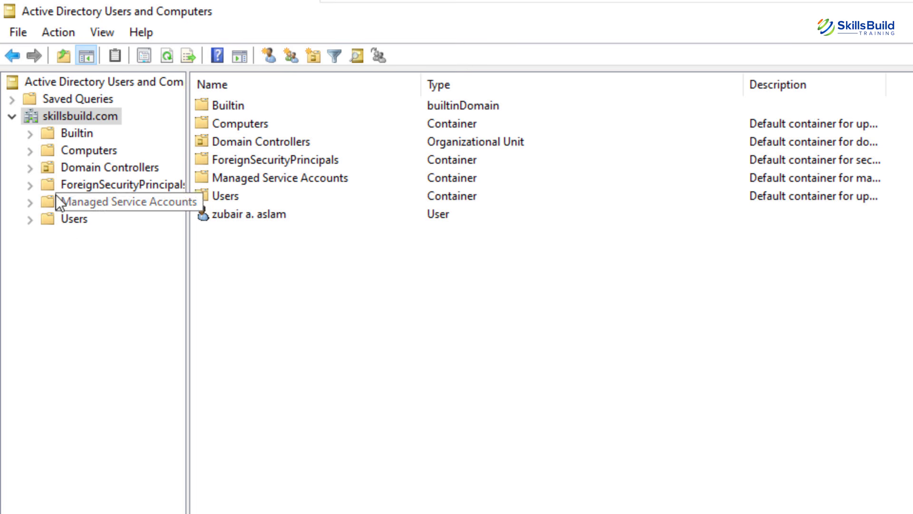
pyautogui.rightClick(44, 116)
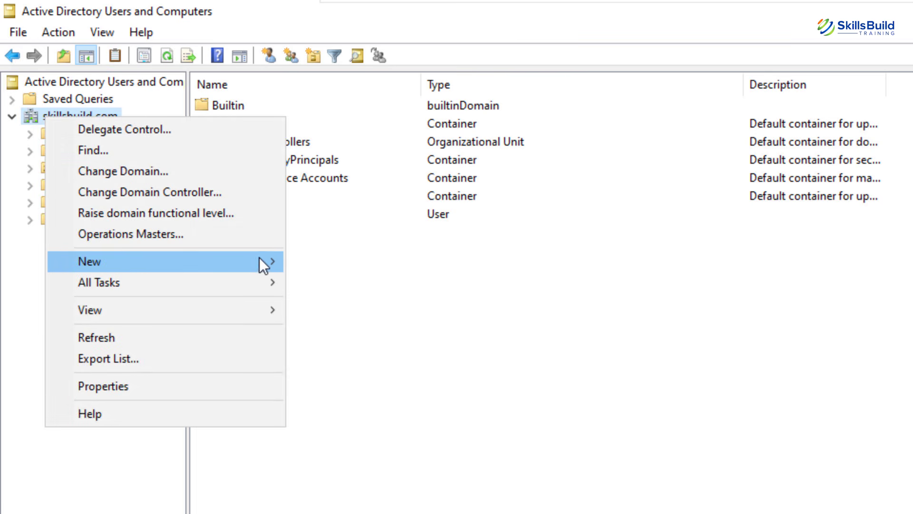
# Create an organizational unit named 'Custom Groups' with accidental-deletion protection left on.
pyautogui.moveTo(260, 261)
pyautogui.click(387, 409)
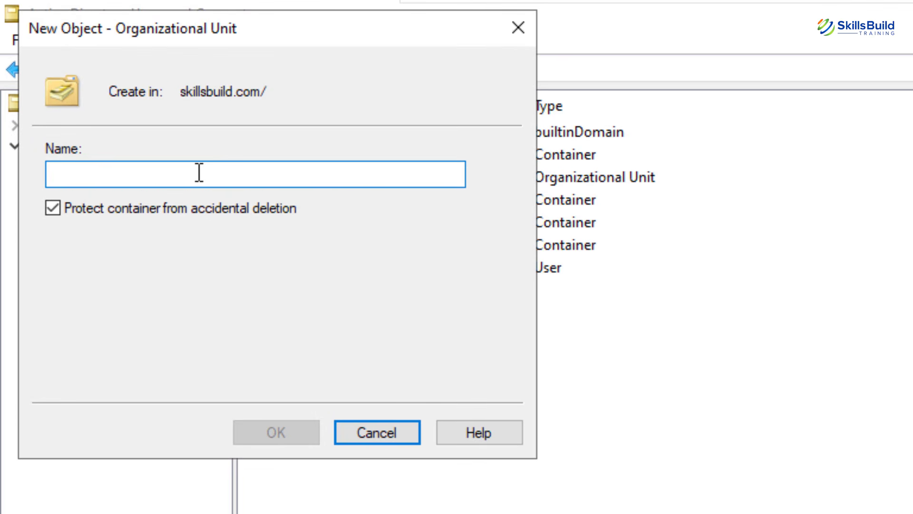
pyautogui.write('Custom G')
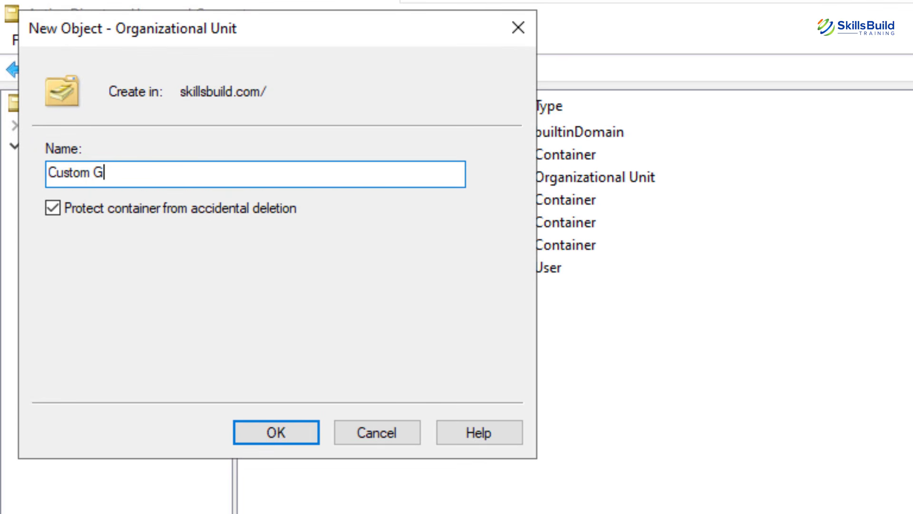
pyautogui.write('roups')
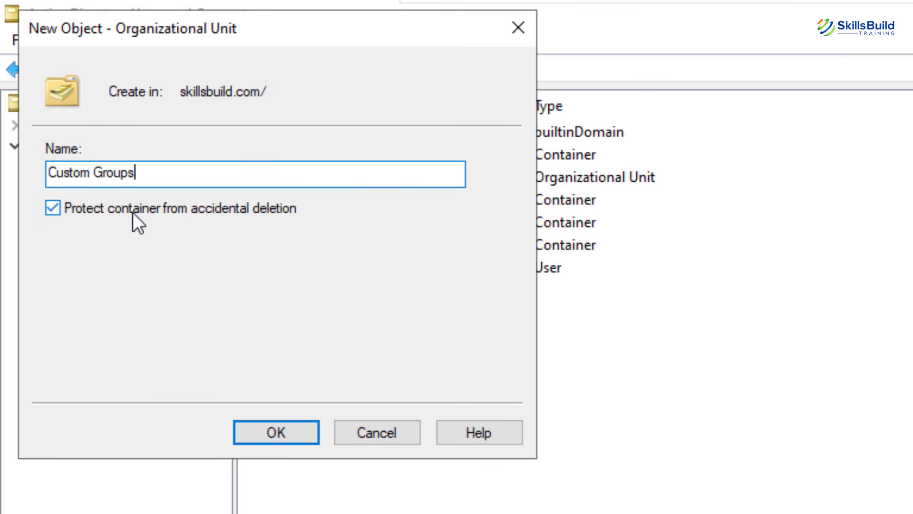
pyautogui.click(303, 431)
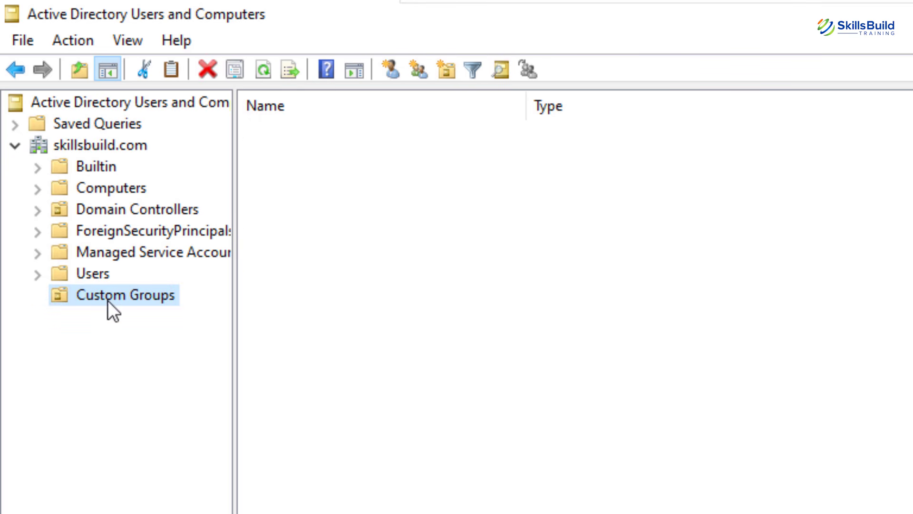
# Move the AI group from Users into Custom Groups and view it there.
pyautogui.click(88, 275)
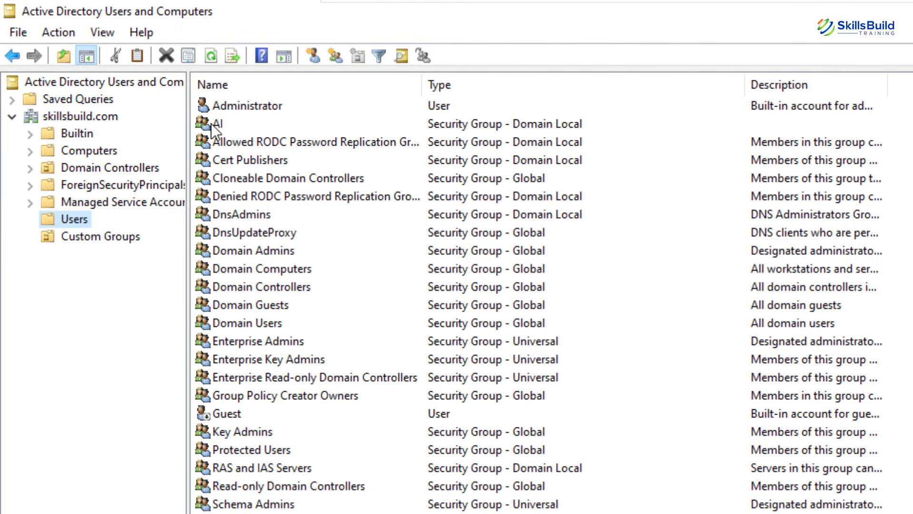
pyautogui.rightClick(217, 120)
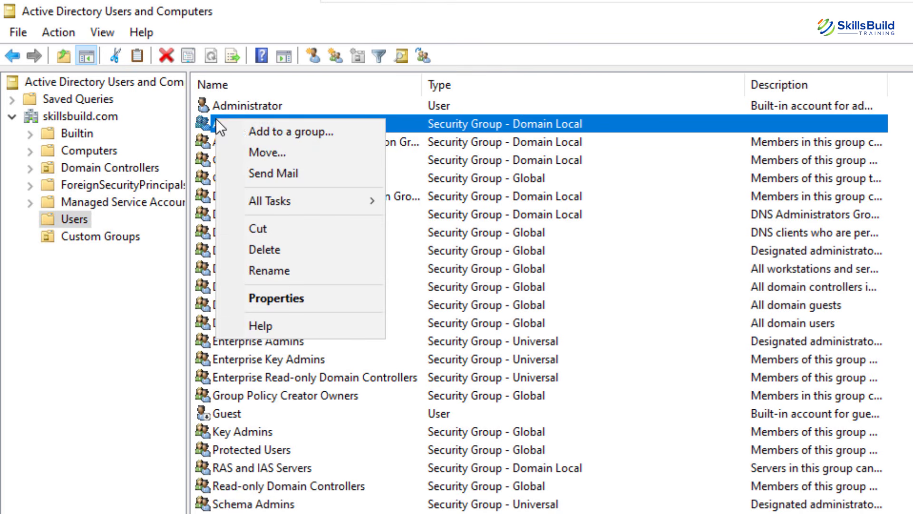
pyautogui.click(257, 154)
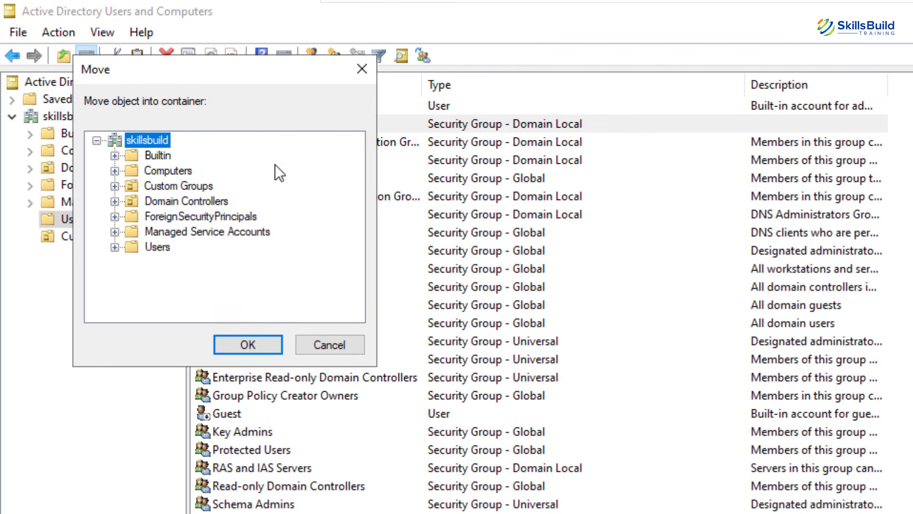
pyautogui.click(163, 187)
pyautogui.click(233, 337)
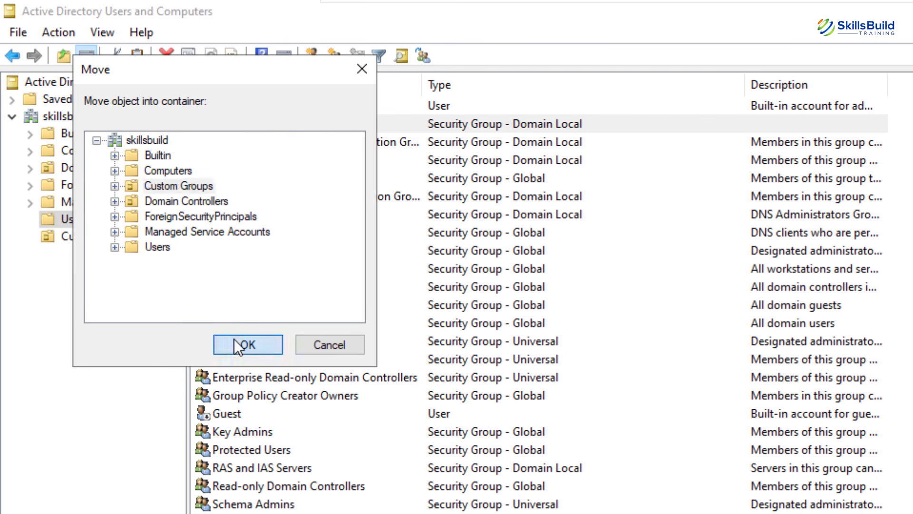
pyautogui.click(79, 234)
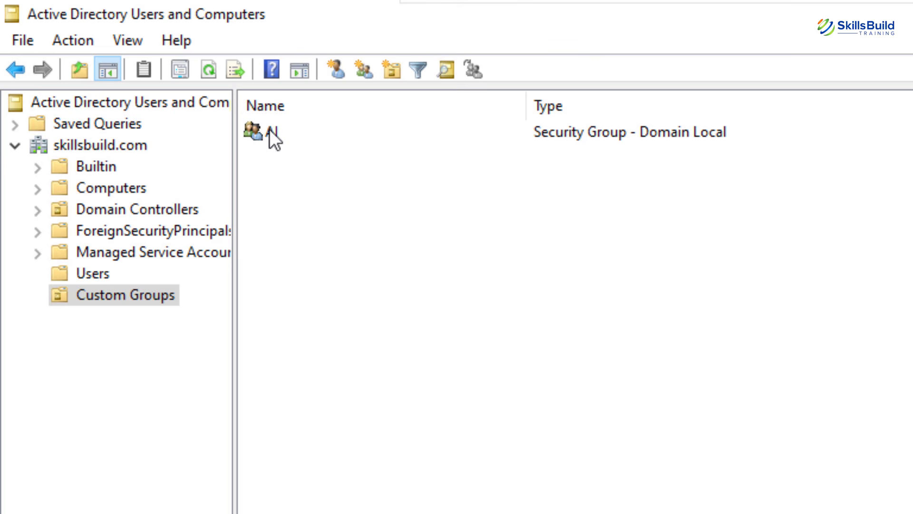
pyautogui.doubleClick(269, 129)
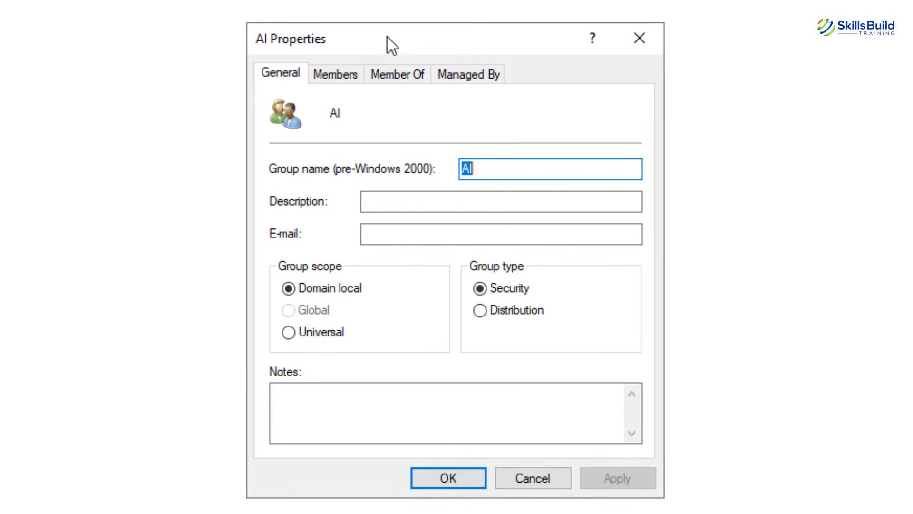
pyautogui.click(386, 76)
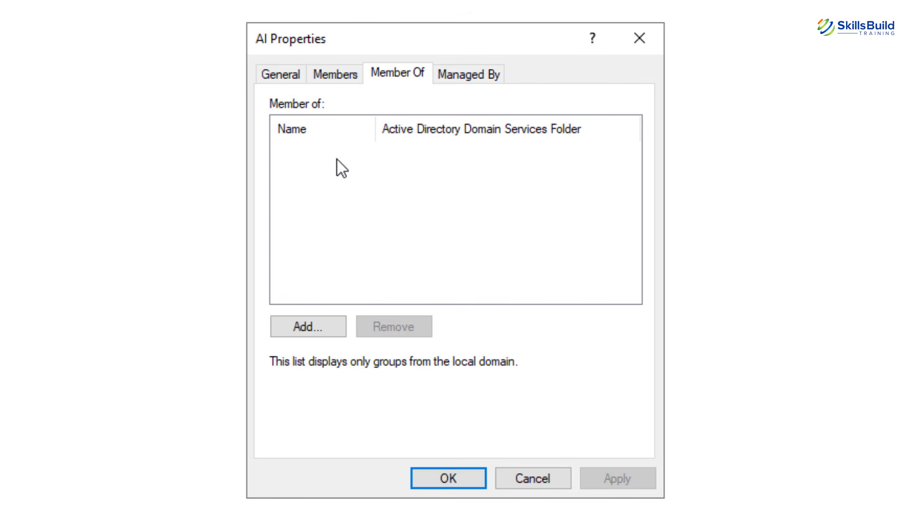
pyautogui.click(317, 325)
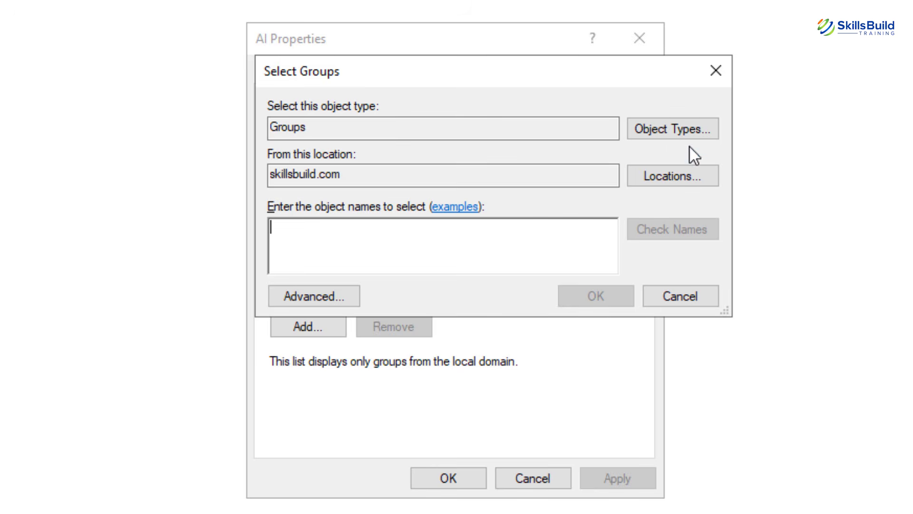
pyautogui.click(723, 71)
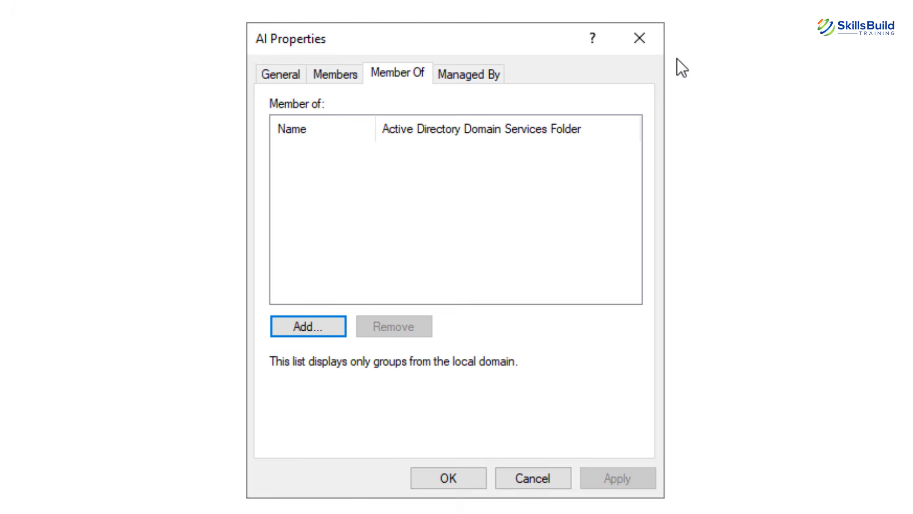
pyautogui.click(641, 48)
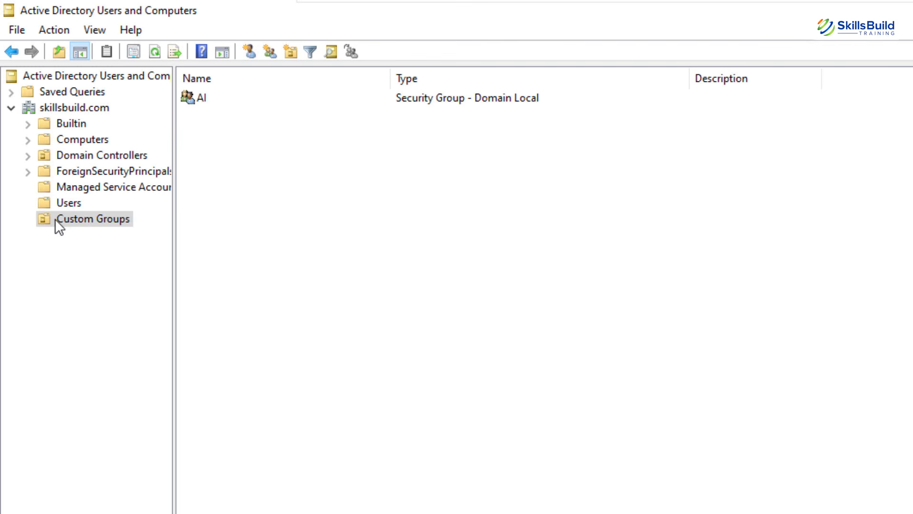
# Attempt to delete Custom Groups and dismiss the accidental-deletion protection error.
pyautogui.rightClick(54, 218)
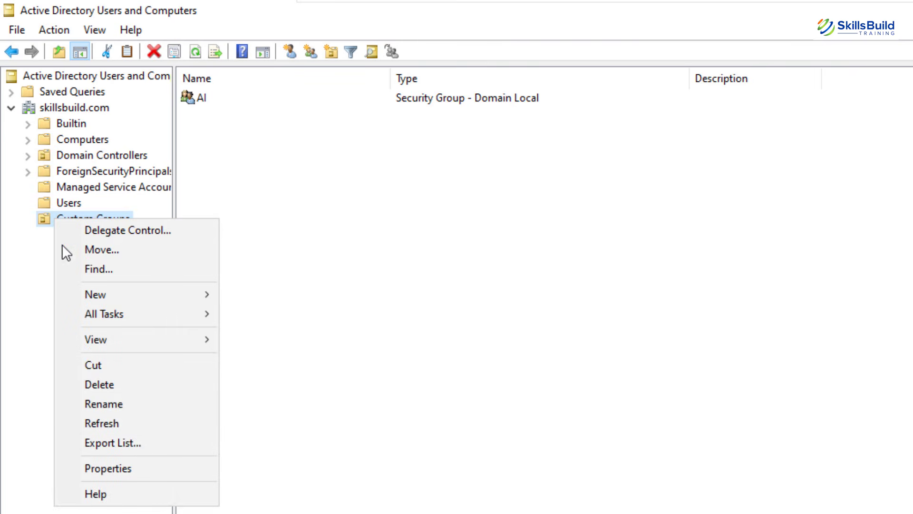
pyautogui.click(115, 384)
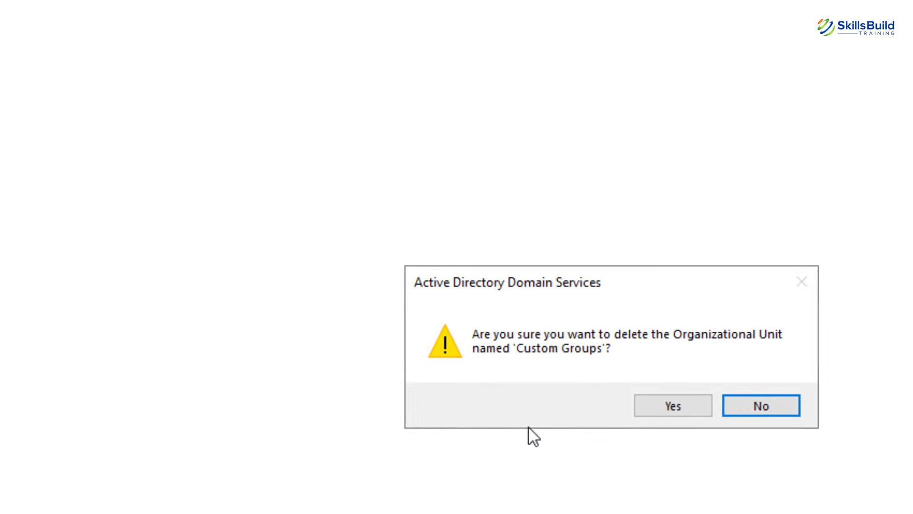
pyautogui.click(866, 497)
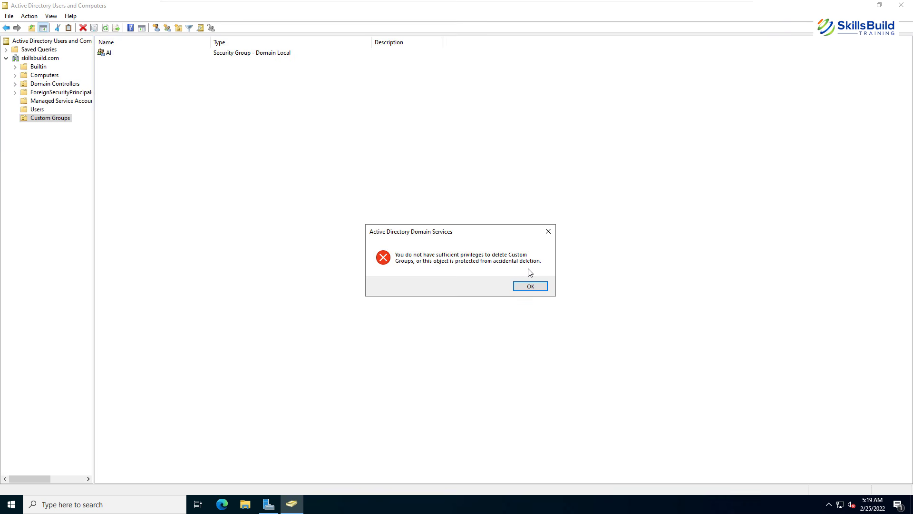
pyautogui.click(530, 286)
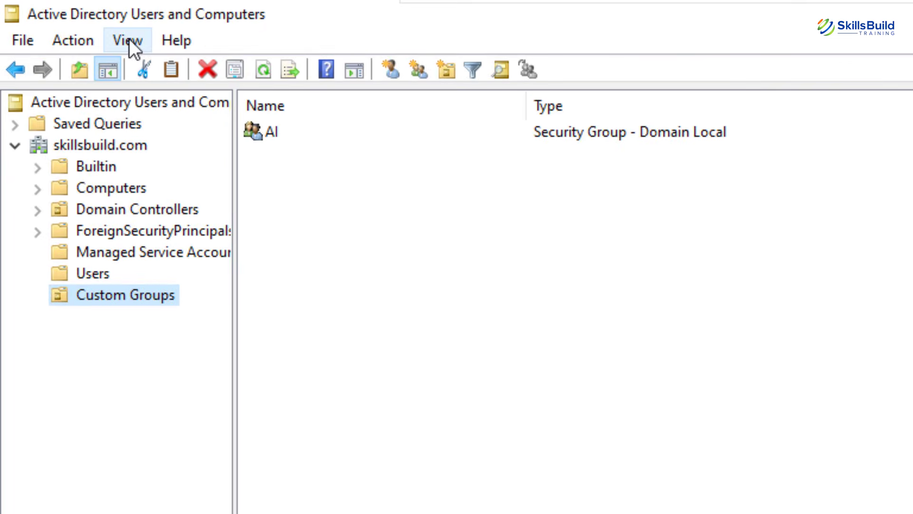
# Turn on Advanced Features and clear 'Protect object from accidental deletion' for the Custom Groups unit.
pyautogui.click(130, 38)
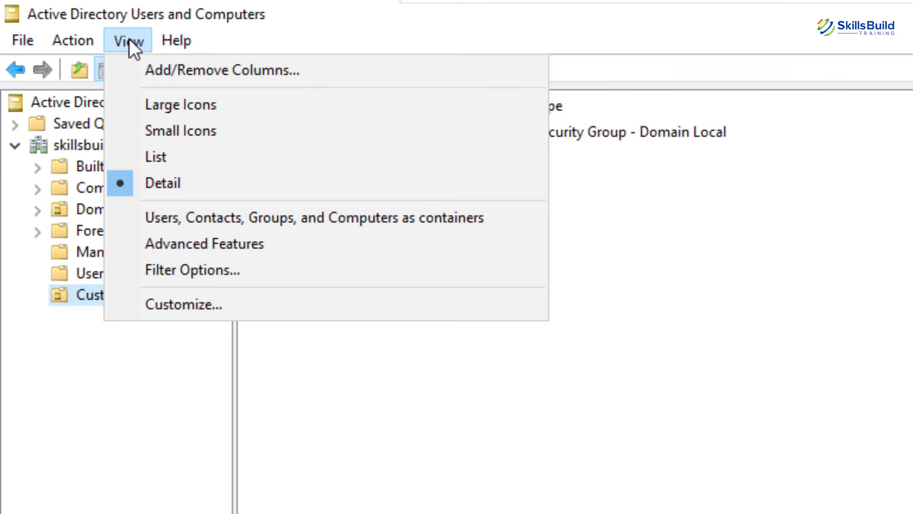
pyautogui.click(153, 239)
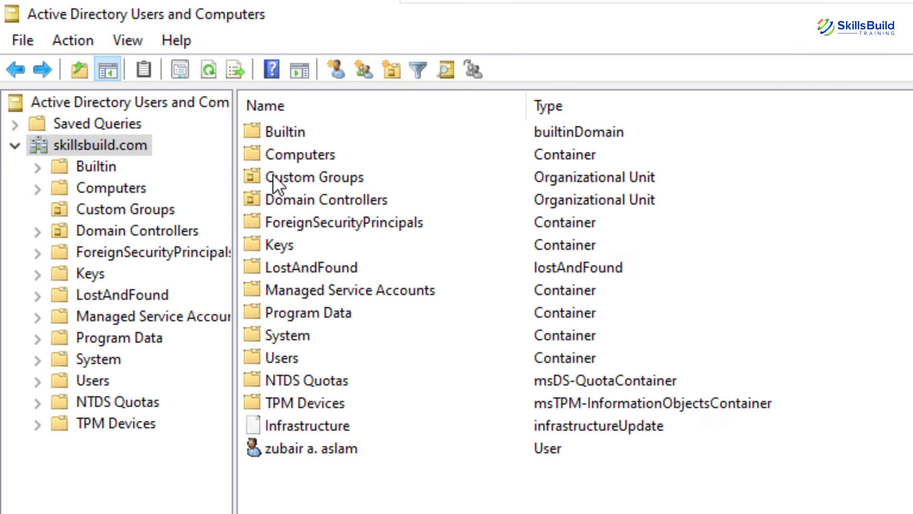
pyautogui.rightClick(273, 174)
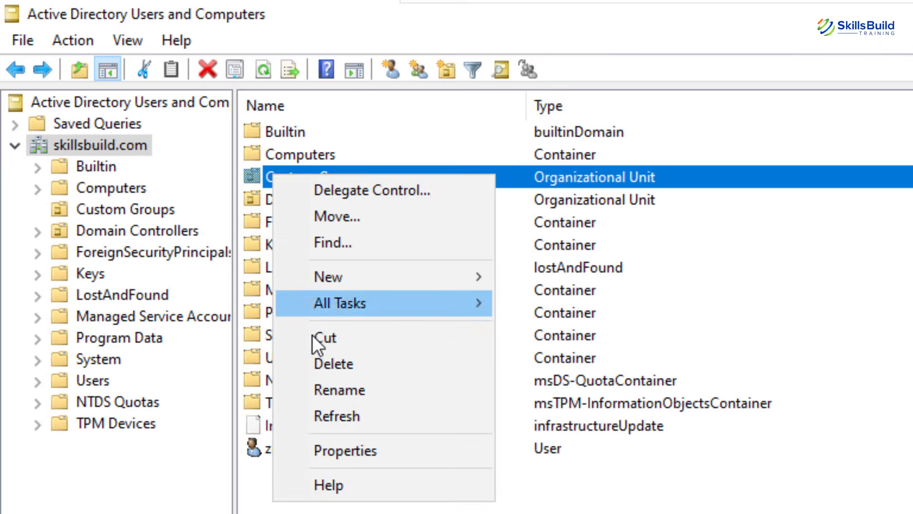
pyautogui.click(344, 449)
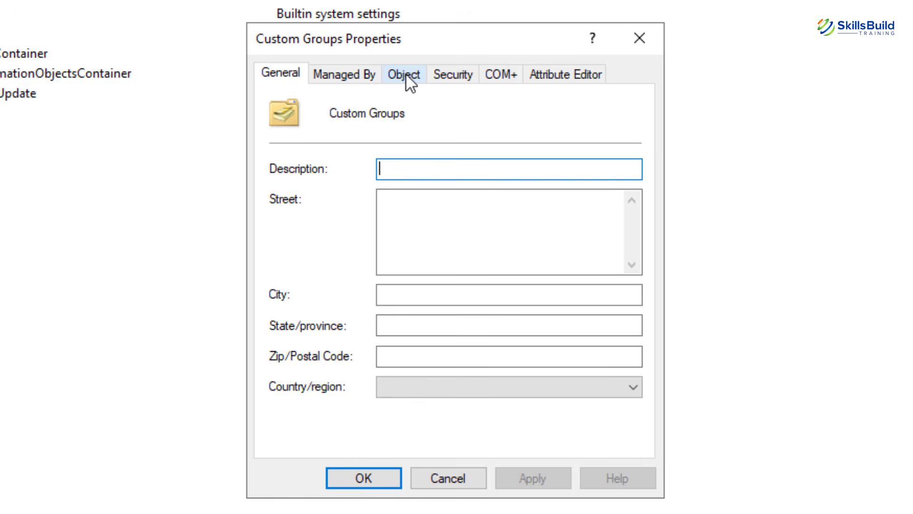
pyautogui.click(406, 73)
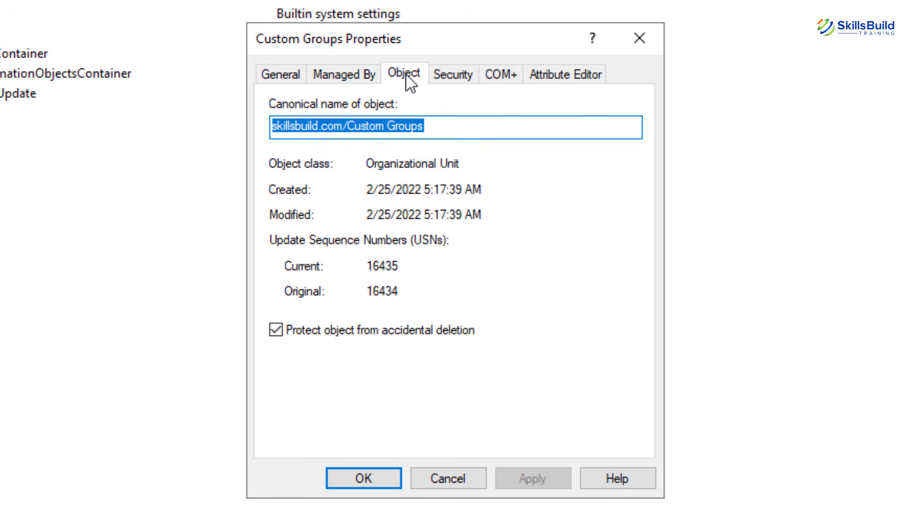
pyautogui.click(282, 335)
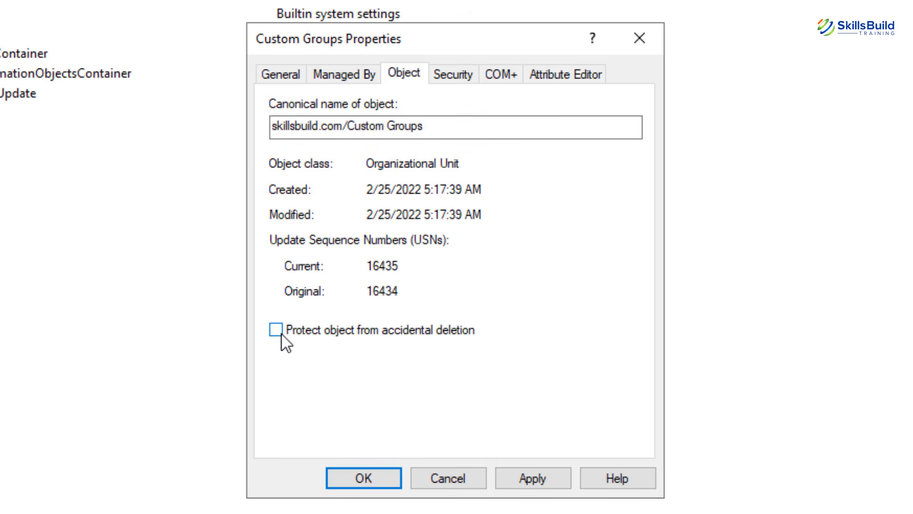
pyautogui.click(532, 479)
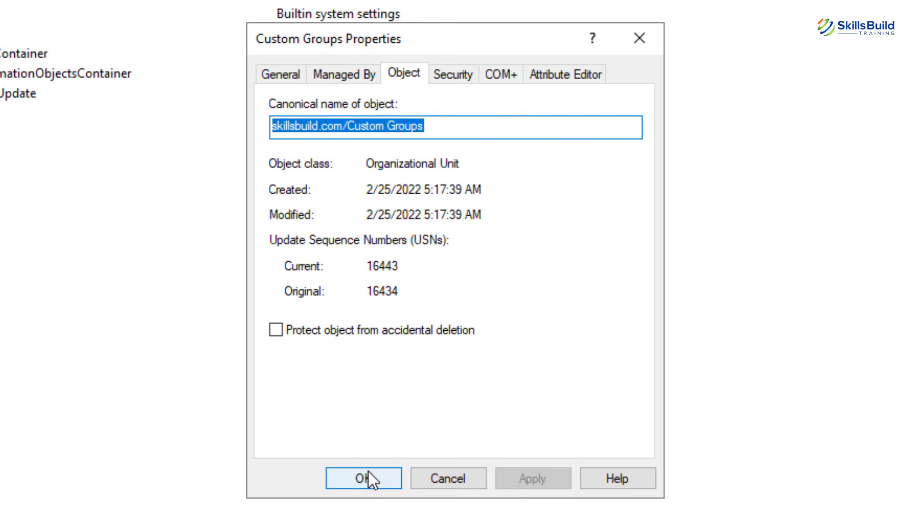
pyautogui.click(369, 478)
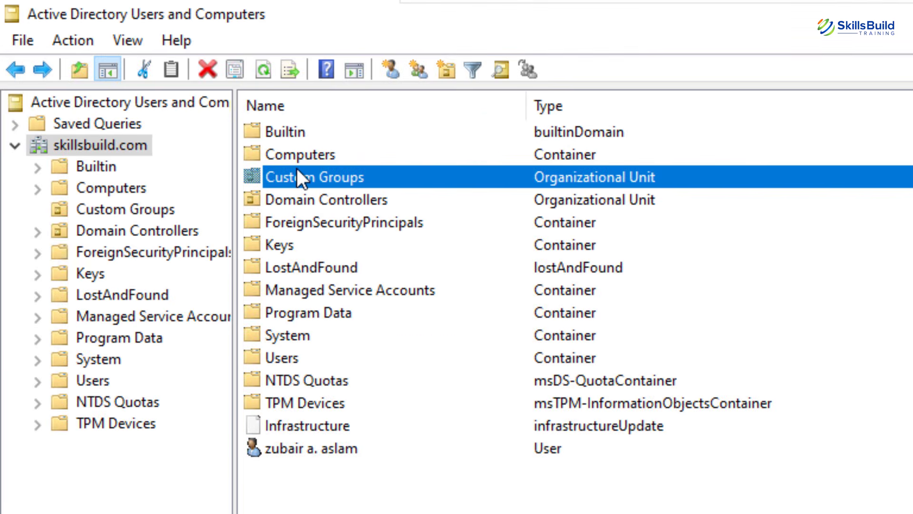
# Delete the Custom Groups unit and its contents, confirming the subtree deletion.
pyautogui.rightClick(298, 174)
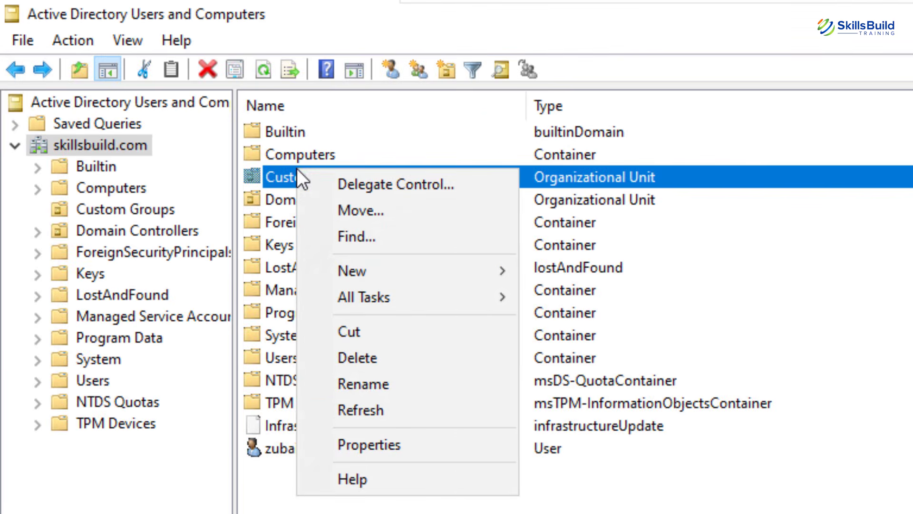
pyautogui.click(401, 358)
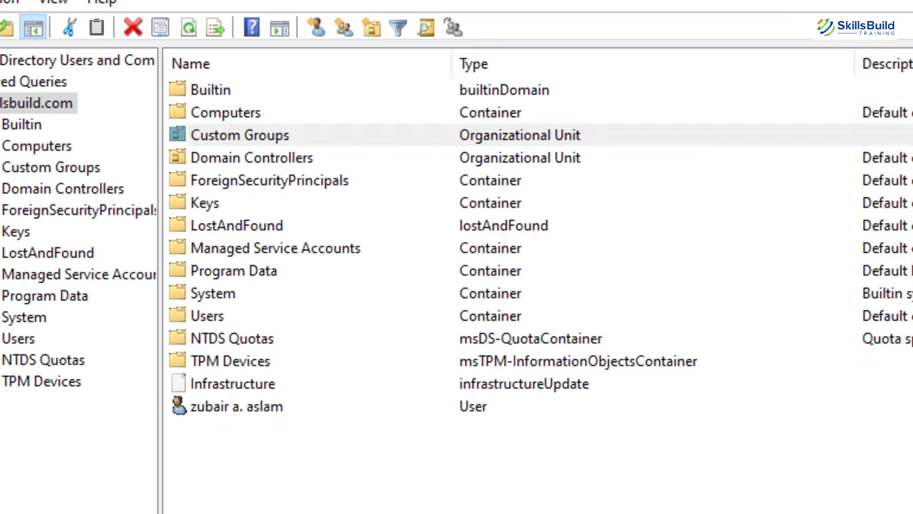
pyautogui.click(522, 344)
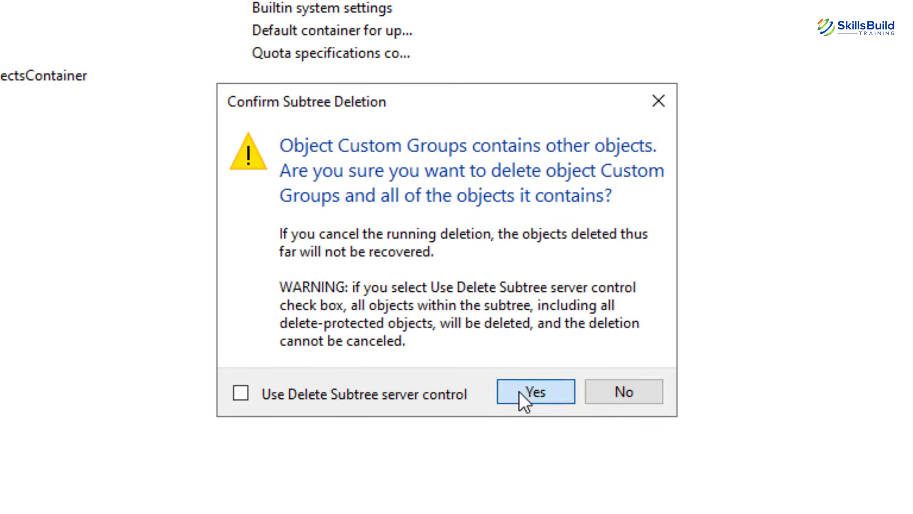
pyautogui.click(521, 393)
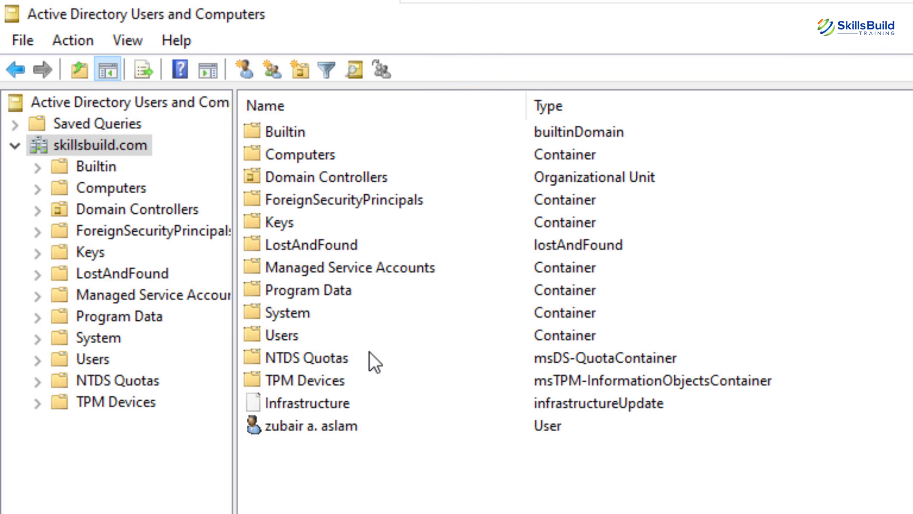
# Turn off Advanced Features, then view and close the Domain Controllers properties.
pyautogui.click(124, 44)
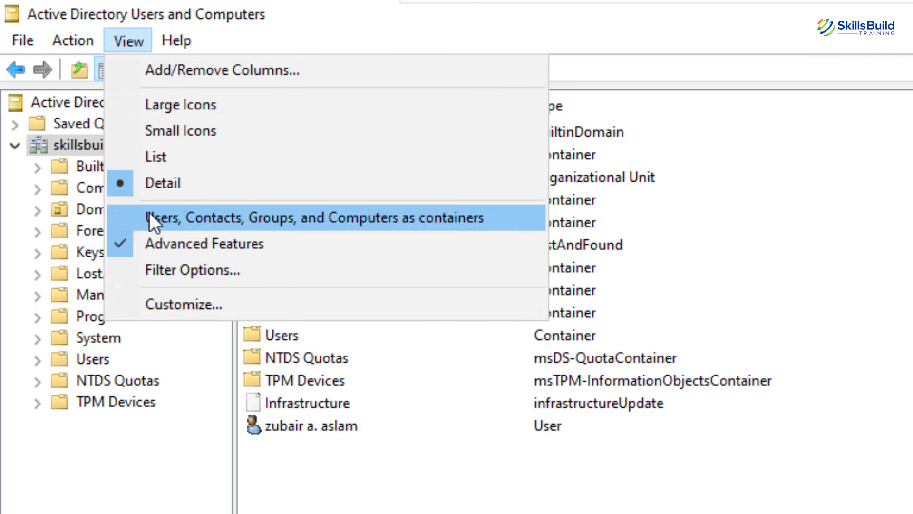
pyautogui.click(159, 256)
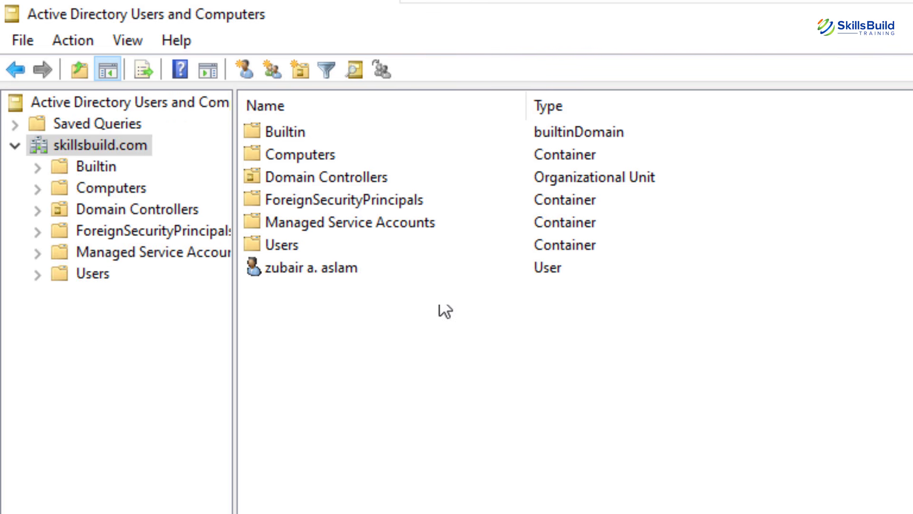
pyautogui.rightClick(288, 169)
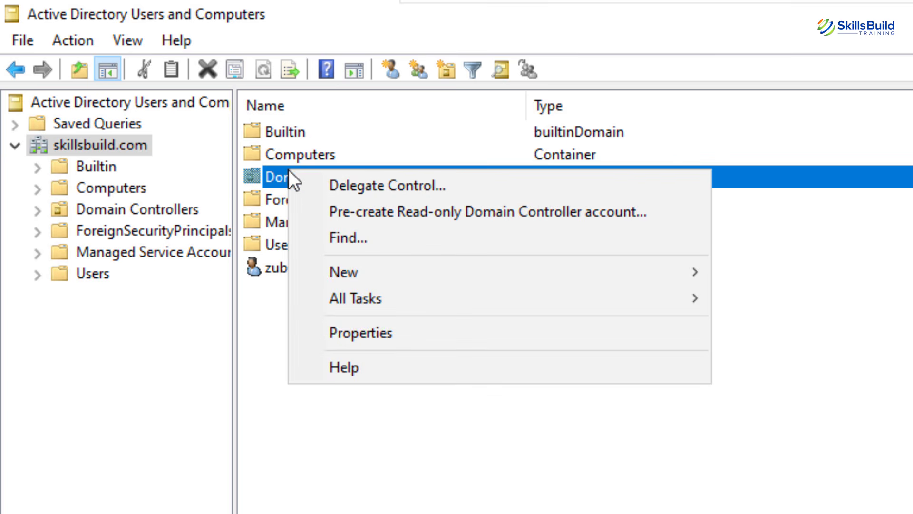
pyautogui.click(331, 332)
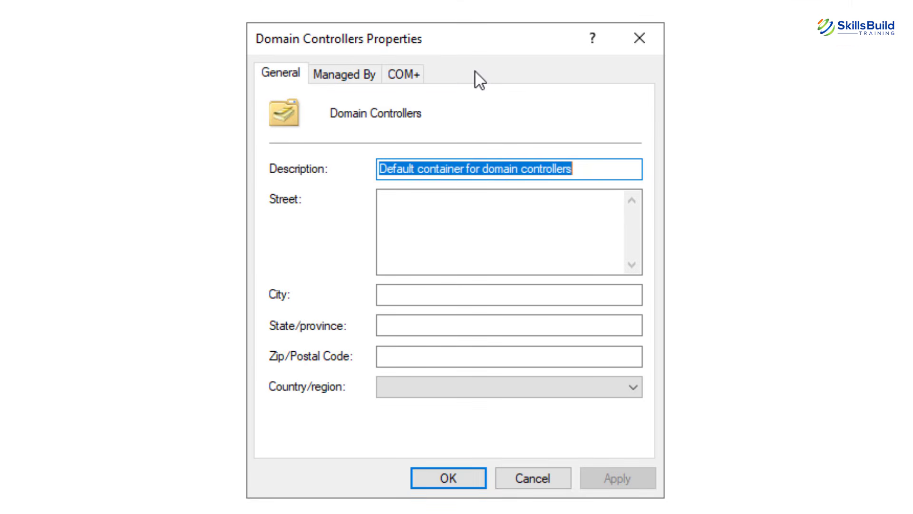
pyautogui.click(640, 38)
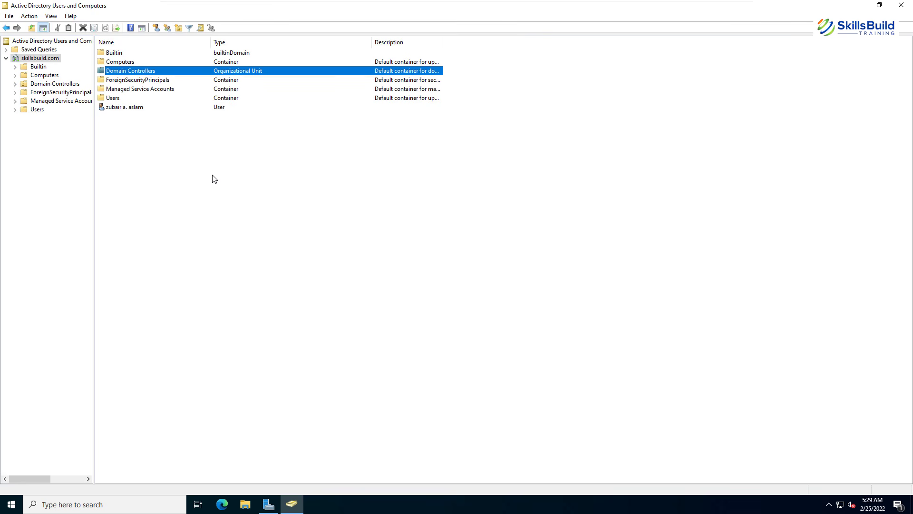
# Start a new Shared Folder object named 'Shared' in skillsbuild.com and launch File Explorer.
pyautogui.rightClick(133, 130)
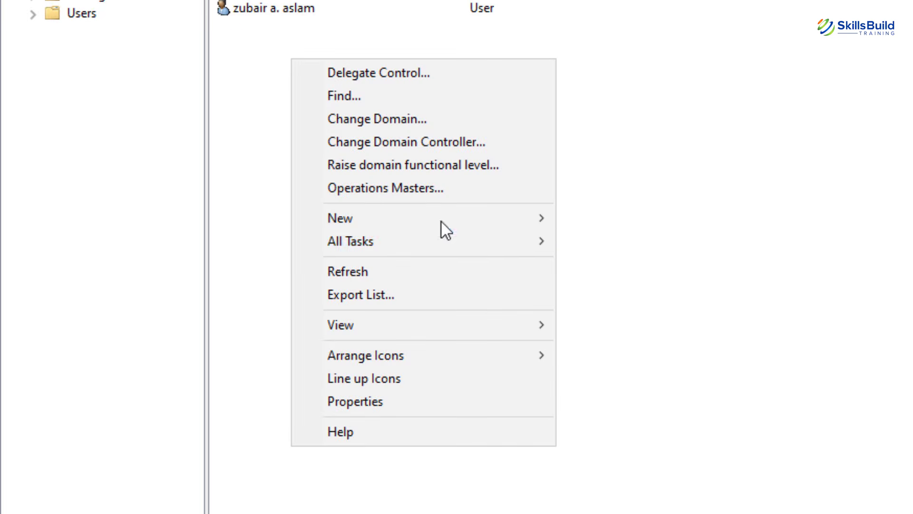
pyautogui.moveTo(518, 224)
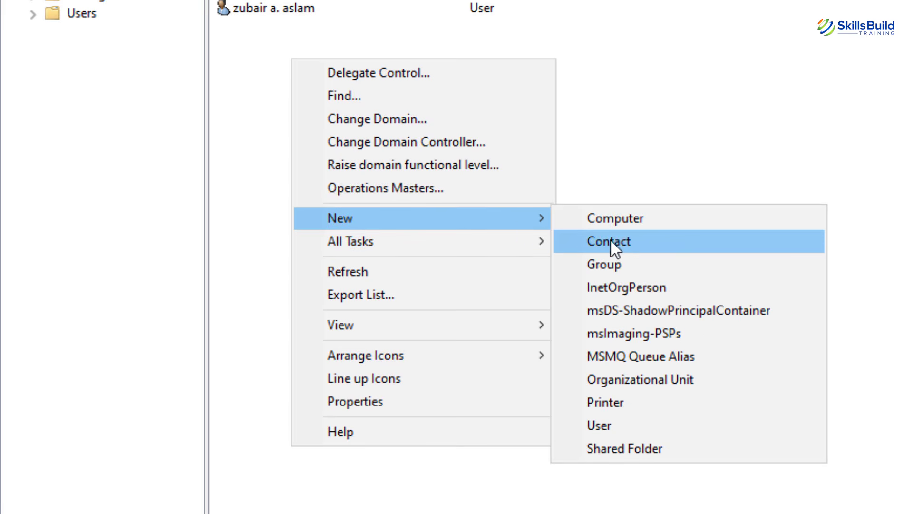
pyautogui.click(648, 456)
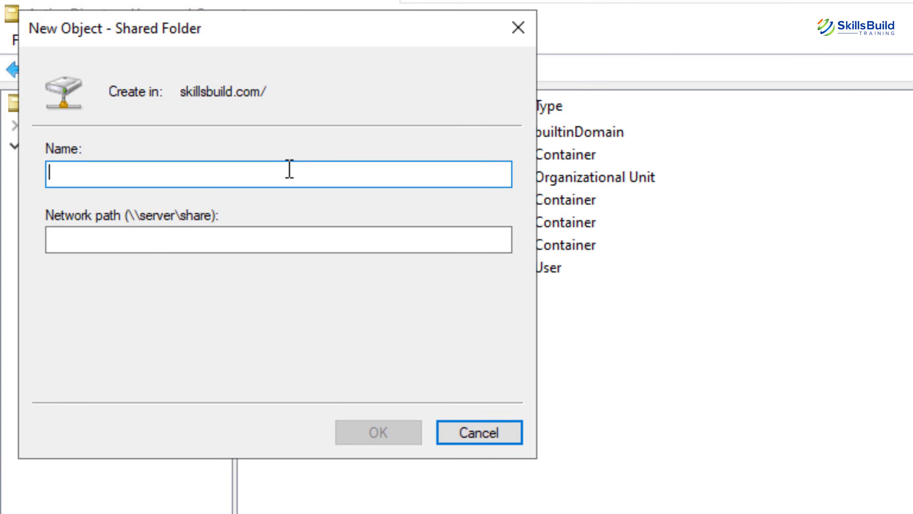
pyautogui.write('Shared')
pyautogui.click(145, 251)
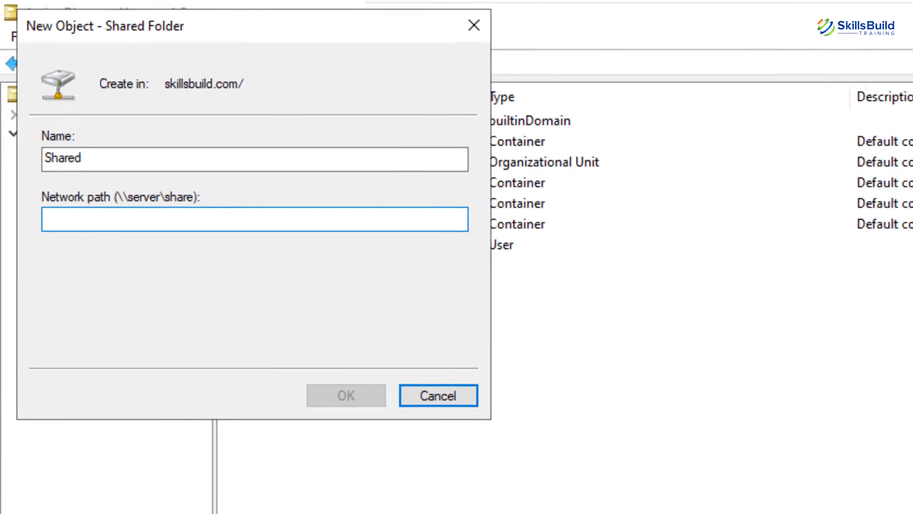
pyautogui.click(245, 505)
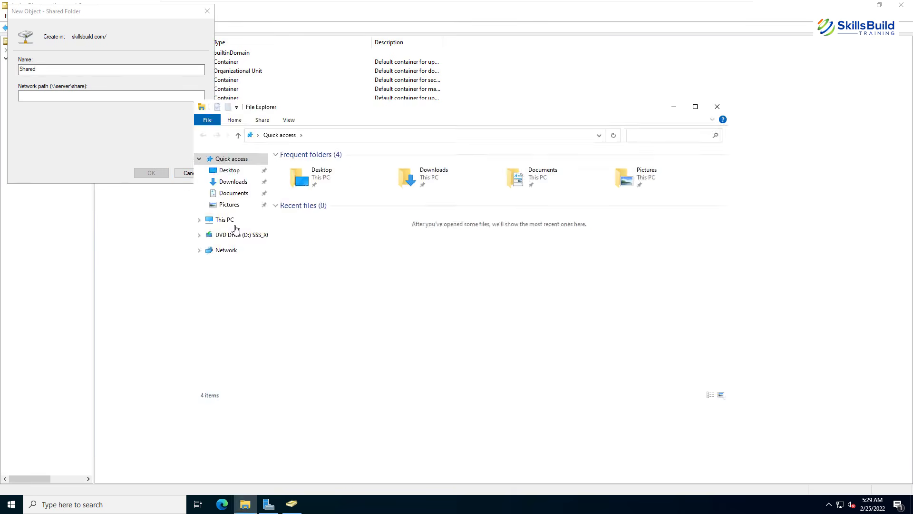
# Create a new folder named 'SkillsBuild Folder' on Local Disk (C:).
pyautogui.click(223, 221)
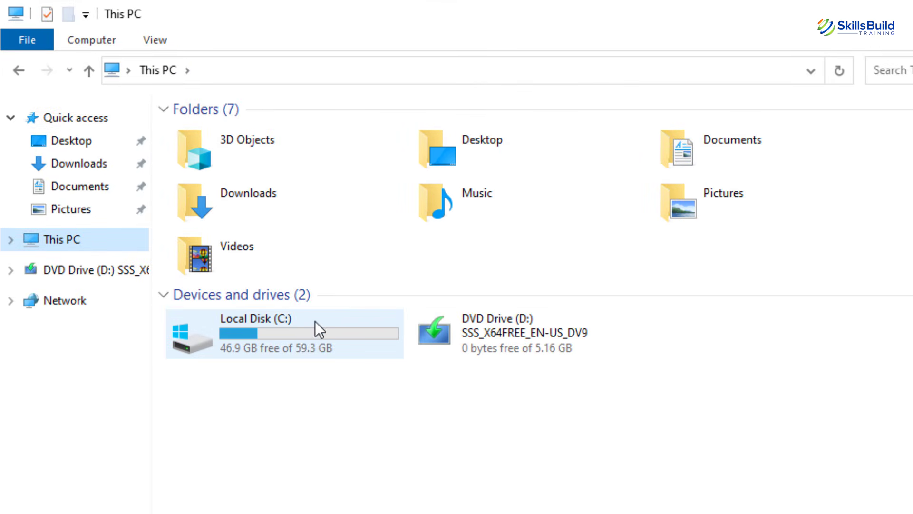
pyautogui.doubleClick(289, 338)
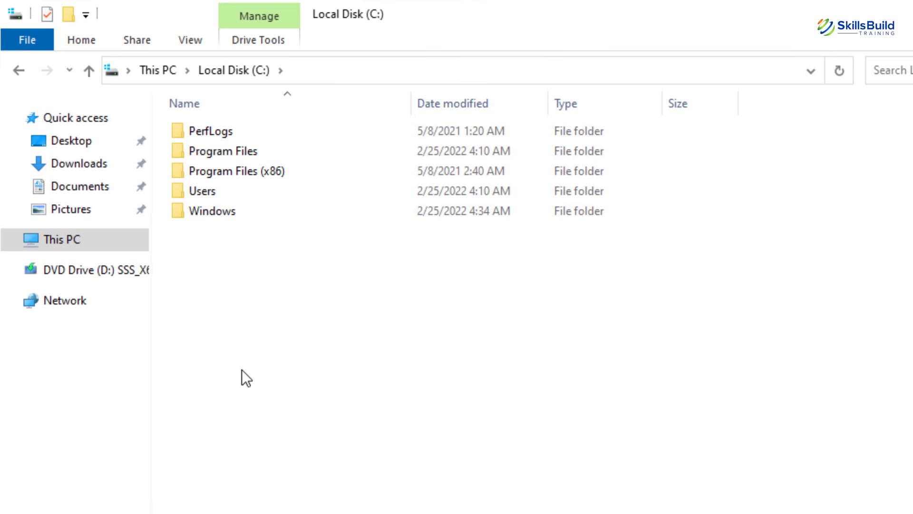
pyautogui.hotkey('ctrl', 'shift', 'n')
pyautogui.write('Skills')
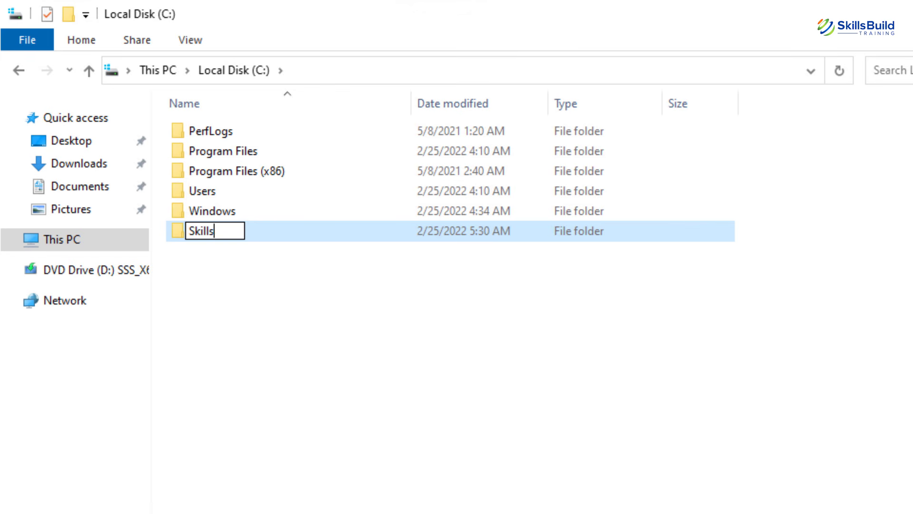
pyautogui.write('Build F')
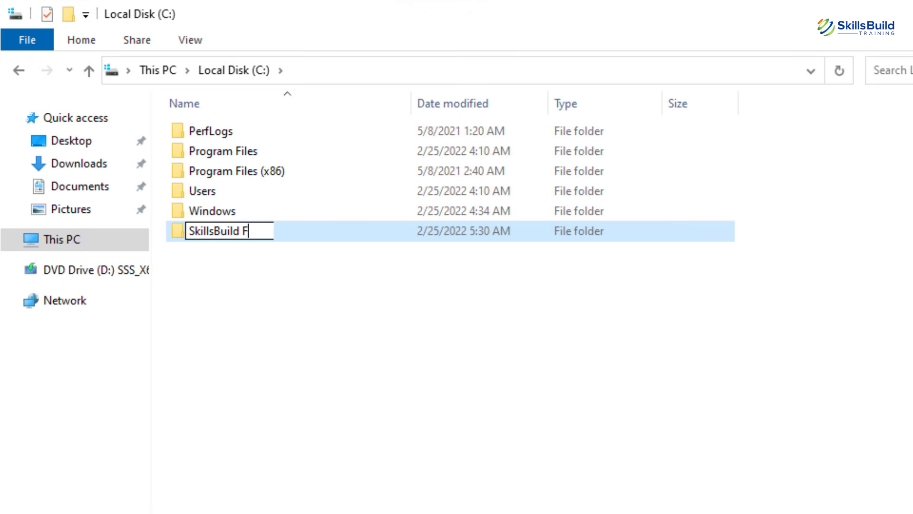
pyautogui.write('older')
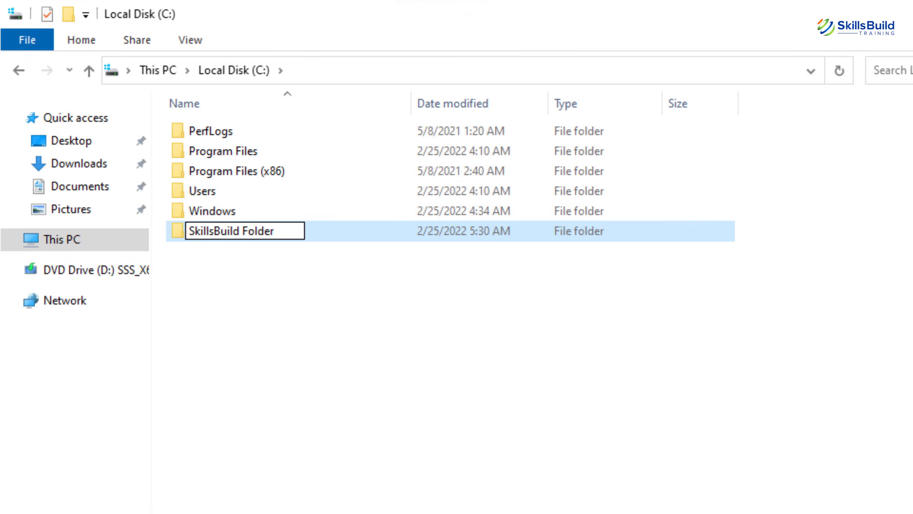
pyautogui.press('Return')
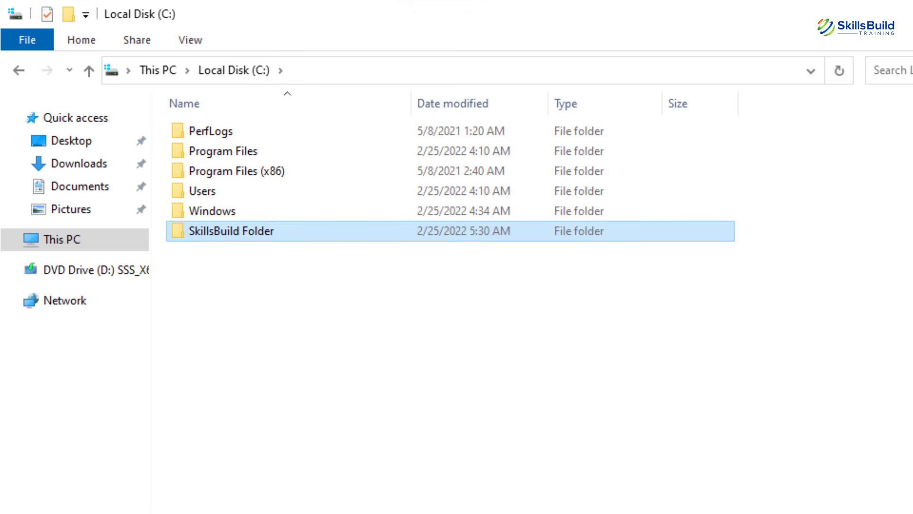
# Open the Sharing settings of SkillsBuild Folder and begin network sharing.
pyautogui.rightClick(223, 234)
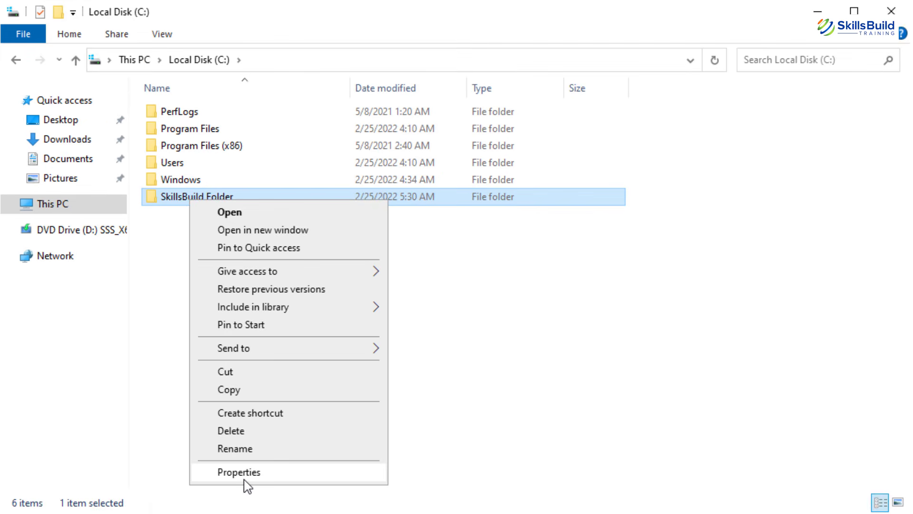
pyautogui.click(245, 485)
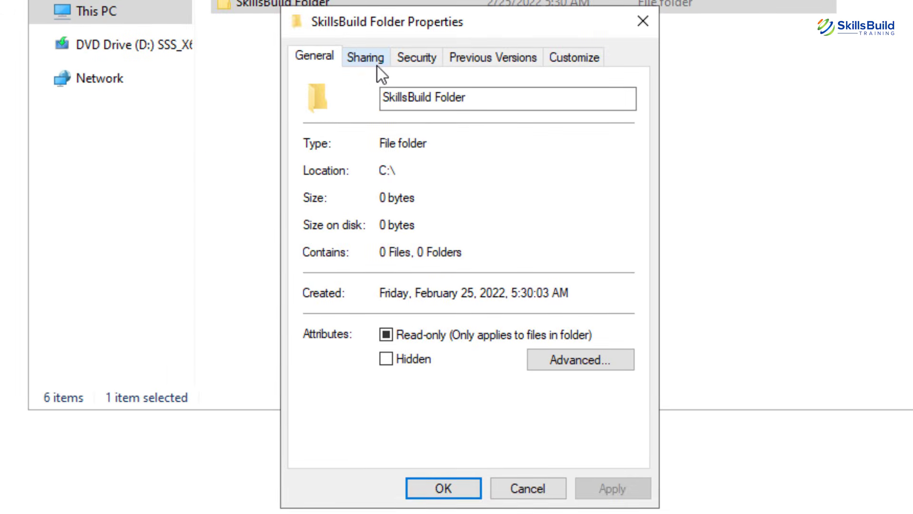
pyautogui.click(364, 64)
pyautogui.click(357, 140)
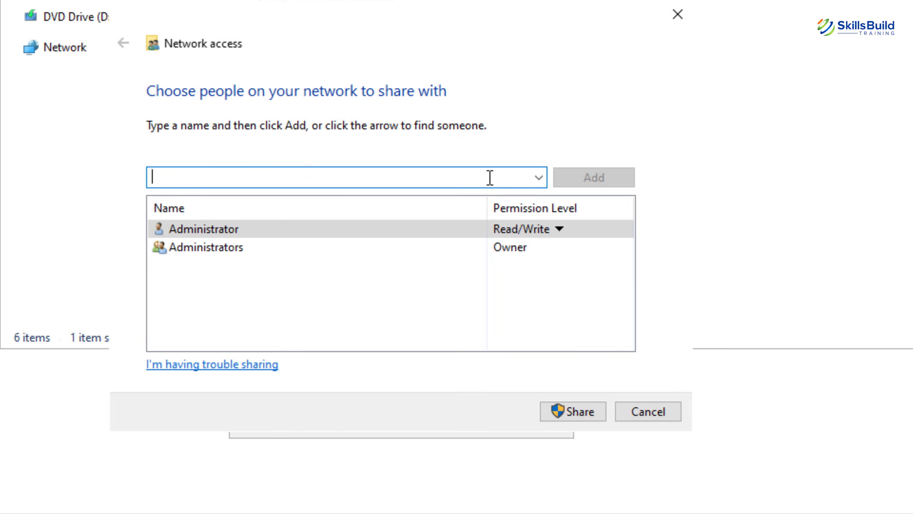
# Add Domain Admins with Read/Write permission and share the folder.
pyautogui.write('doma')
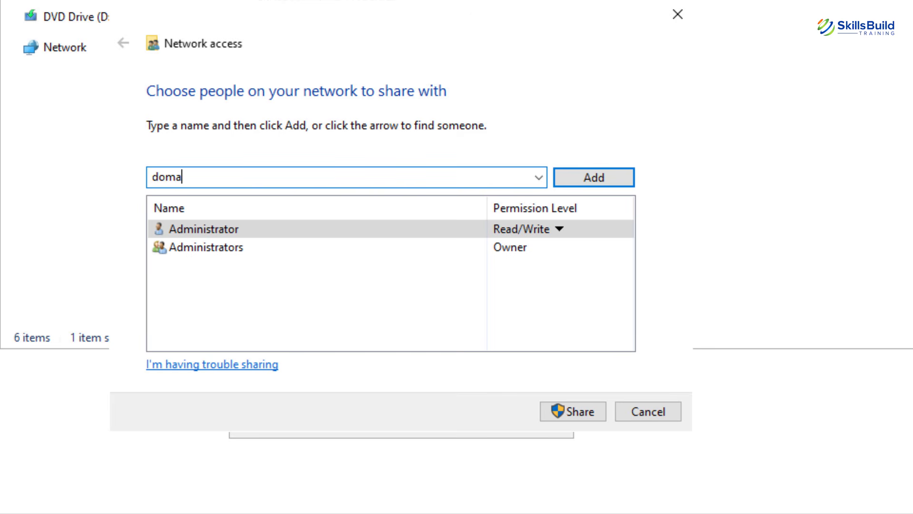
pyautogui.press('BackSpace')
pyautogui.write('ain admin')
pyautogui.press('Return')
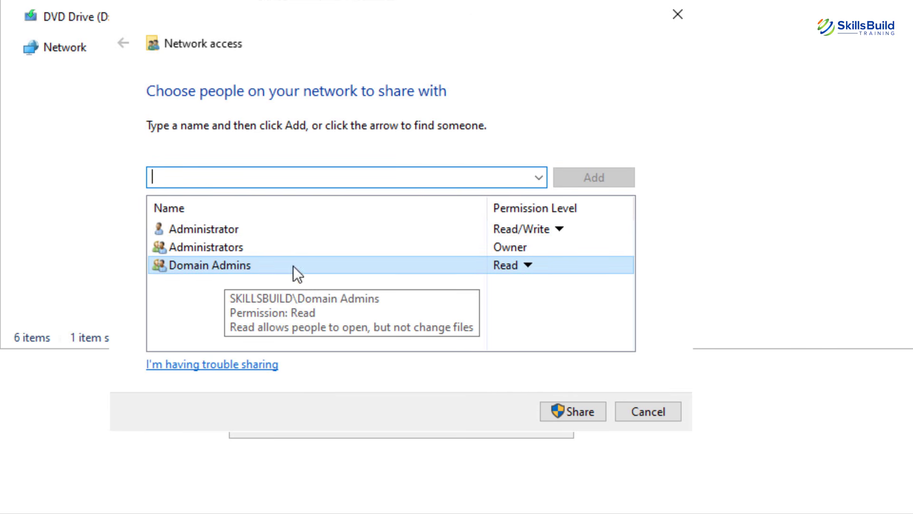
pyautogui.click(529, 264)
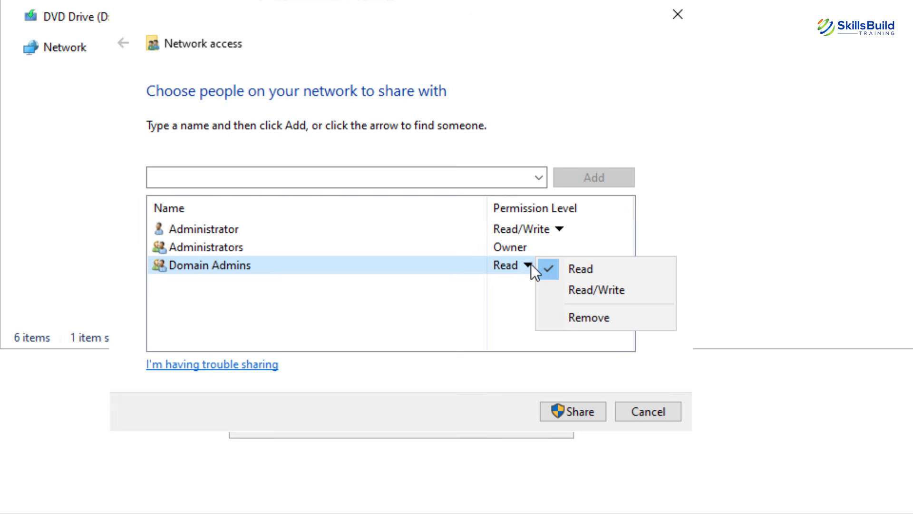
pyautogui.click(607, 292)
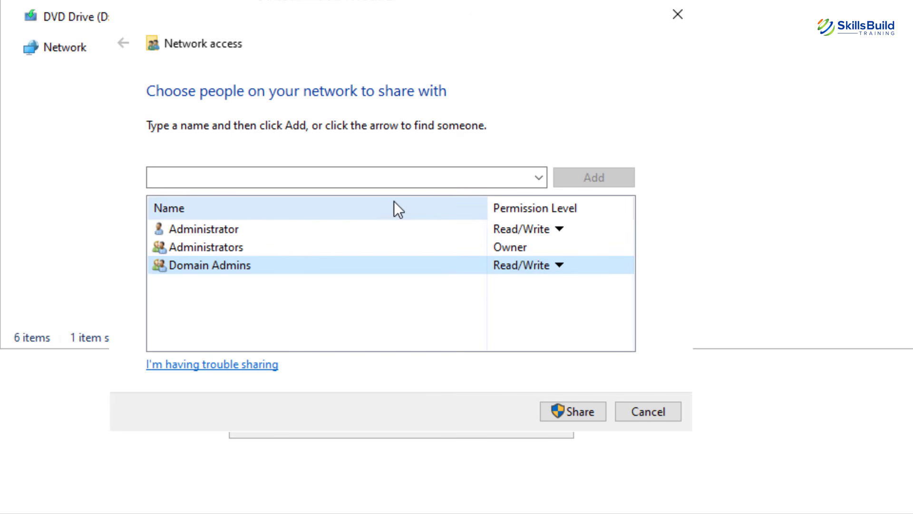
pyautogui.click(570, 408)
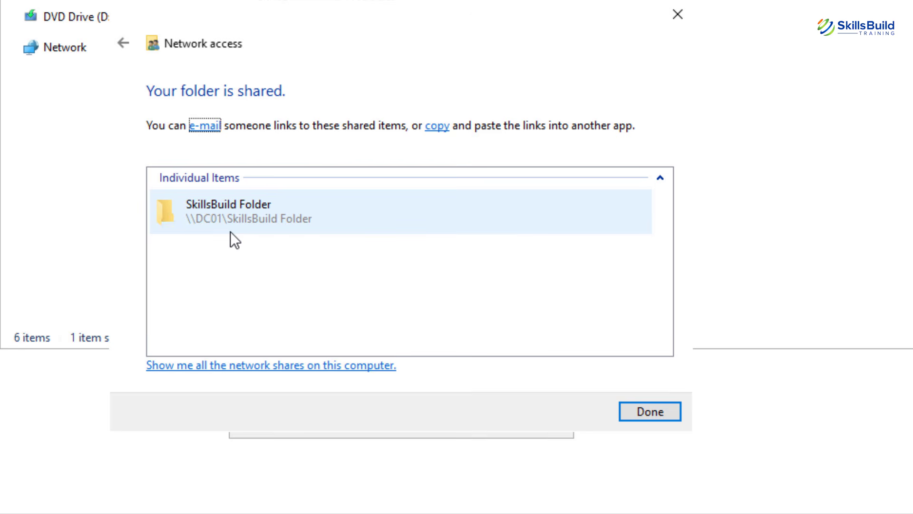
# Browse to \\DC01\SkillsBuild Folder, copy its share path, and close Explorer.
pyautogui.click(651, 411)
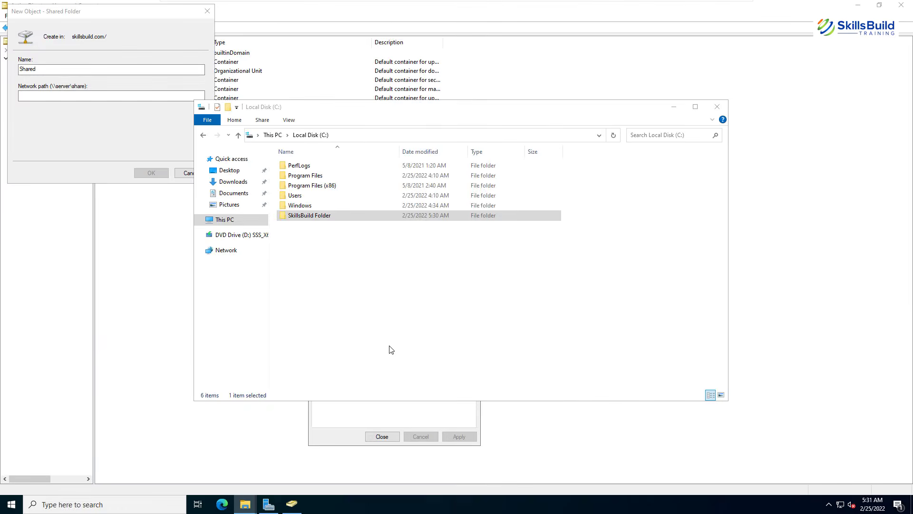
pyautogui.click(403, 136)
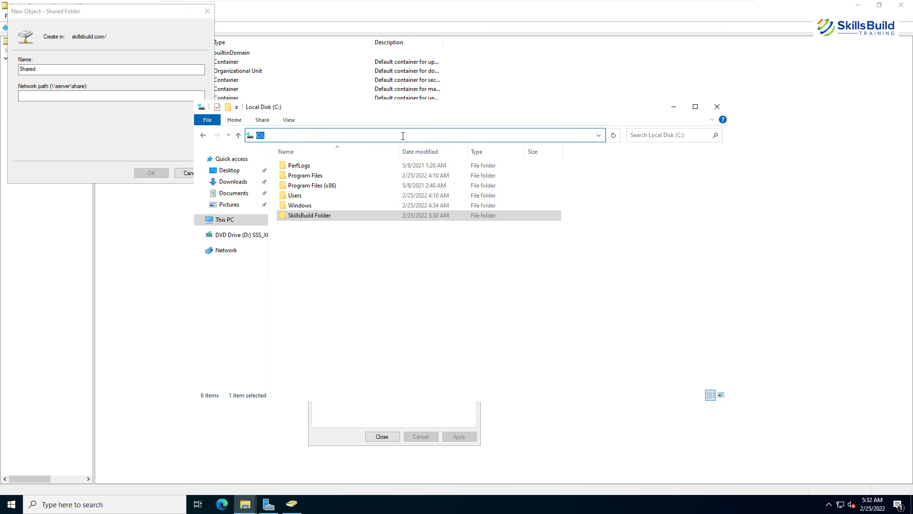
pyautogui.write('\\\\')
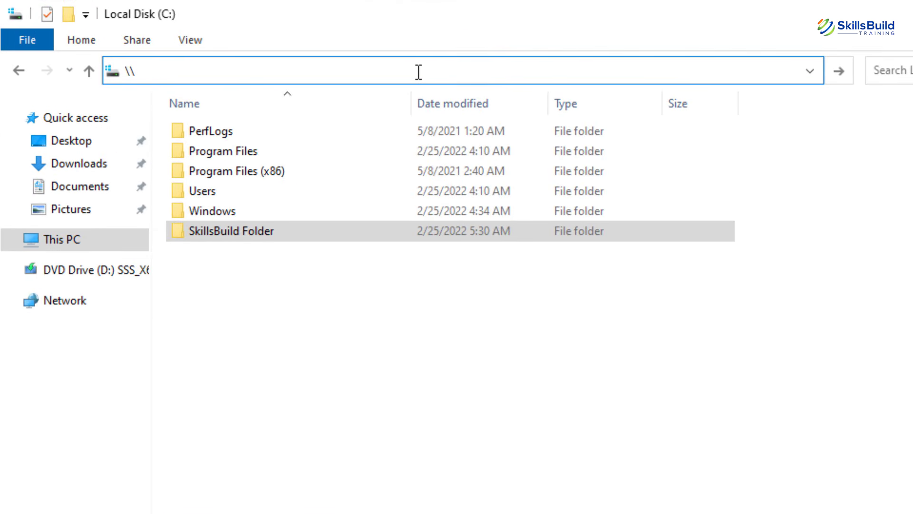
pyautogui.write('DC01\\')
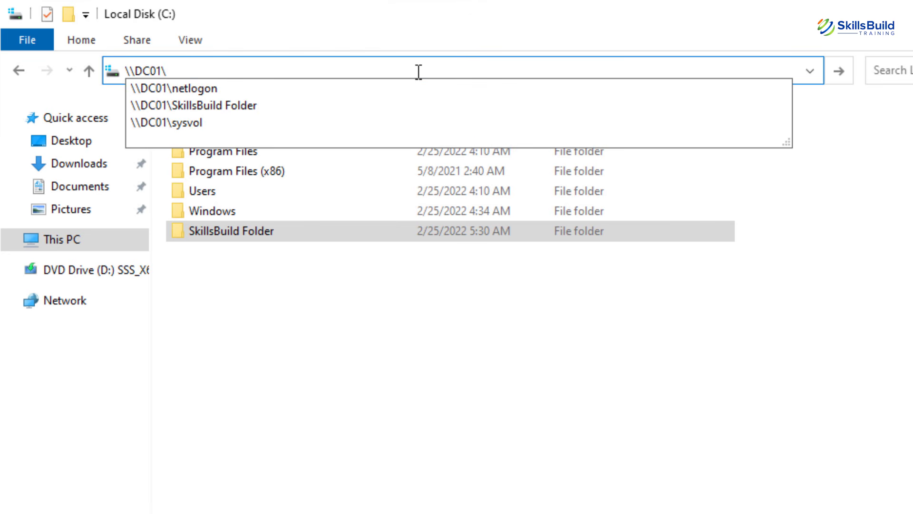
pyautogui.press('Down')
pyautogui.press('Down')
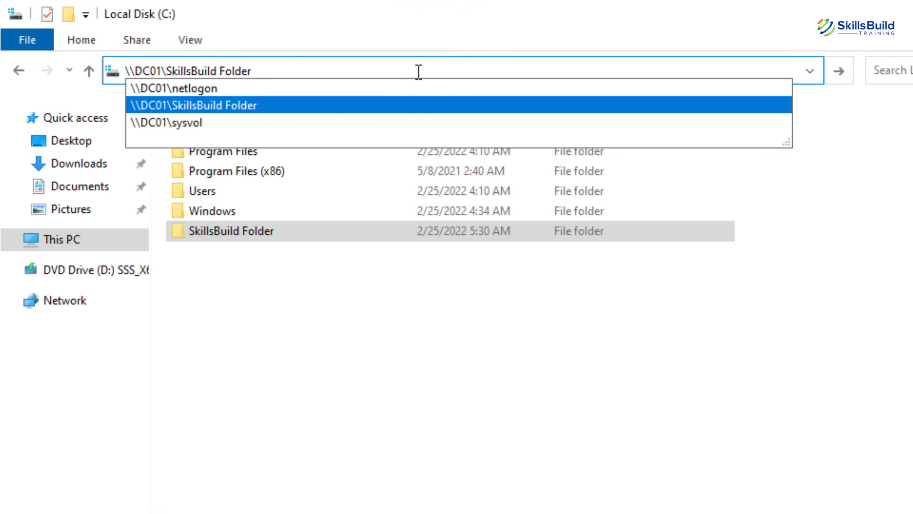
pyautogui.press('Return')
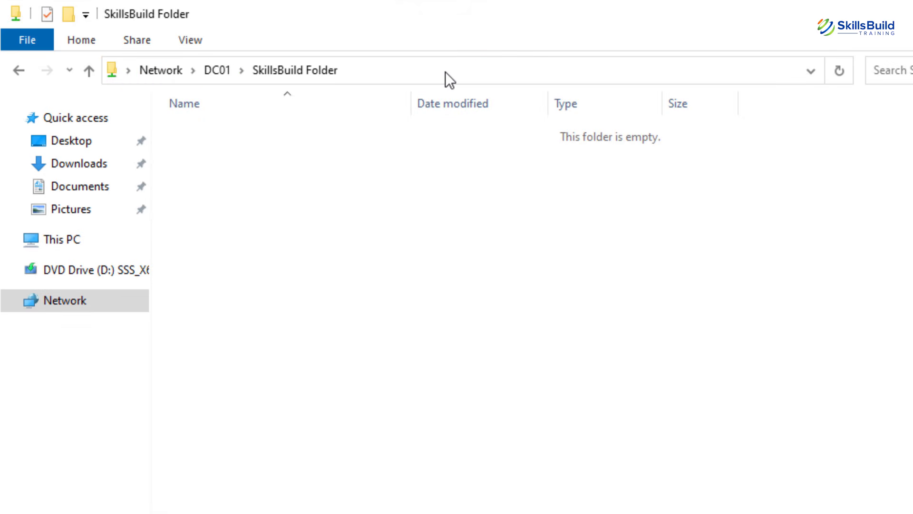
pyautogui.click(446, 71)
pyautogui.hotkey('ctrl', 'c')
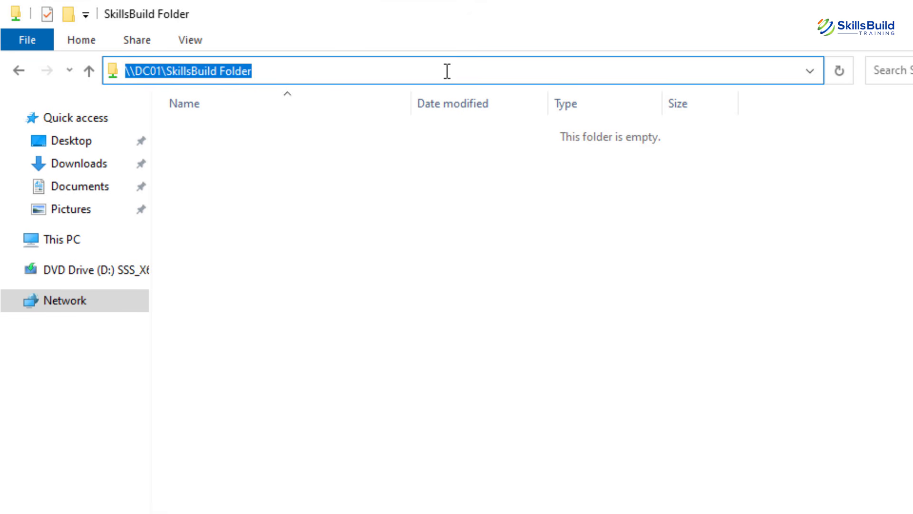
pyautogui.click(725, 104)
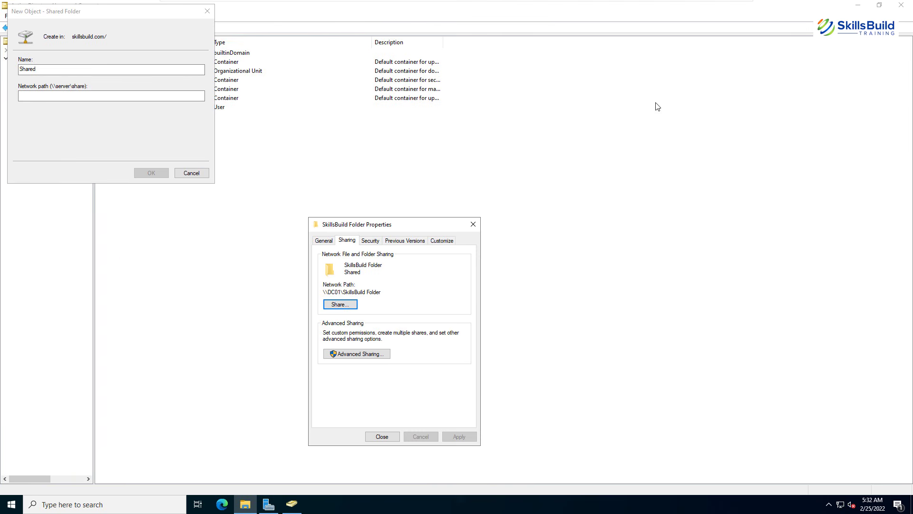
# Paste \\DC01\SkillsBuild Folder as the network path and create the Shared object.
pyautogui.click(158, 97)
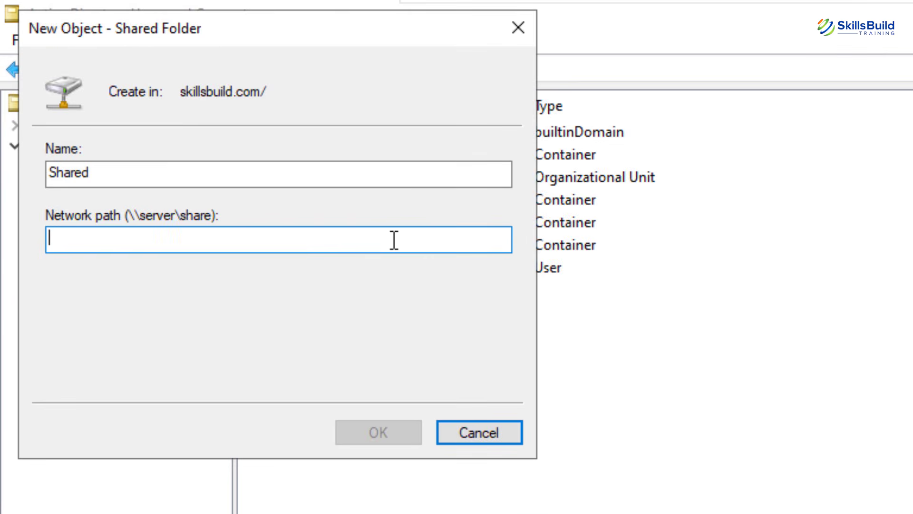
pyautogui.hotkey('ctrl', 'v')
pyautogui.click(401, 424)
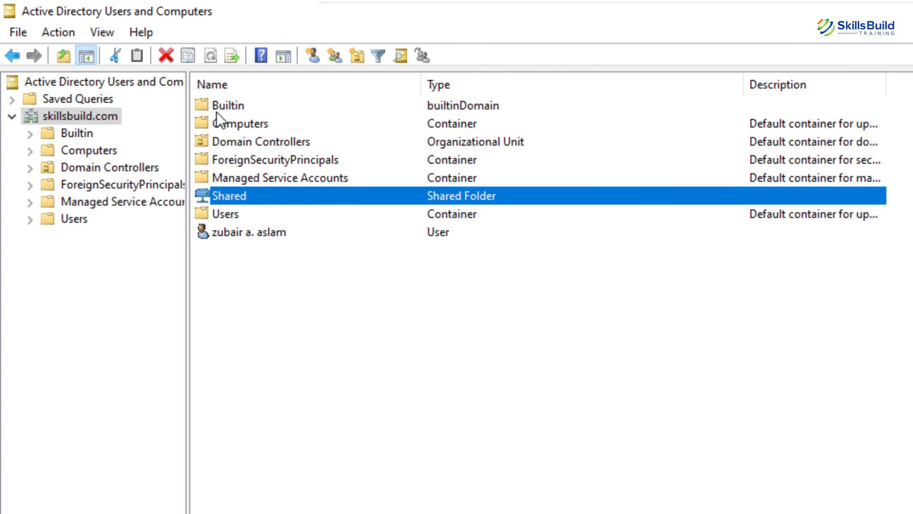
# Review the Shared object's properties, including its Managed By details, then close them.
pyautogui.click(229, 184)
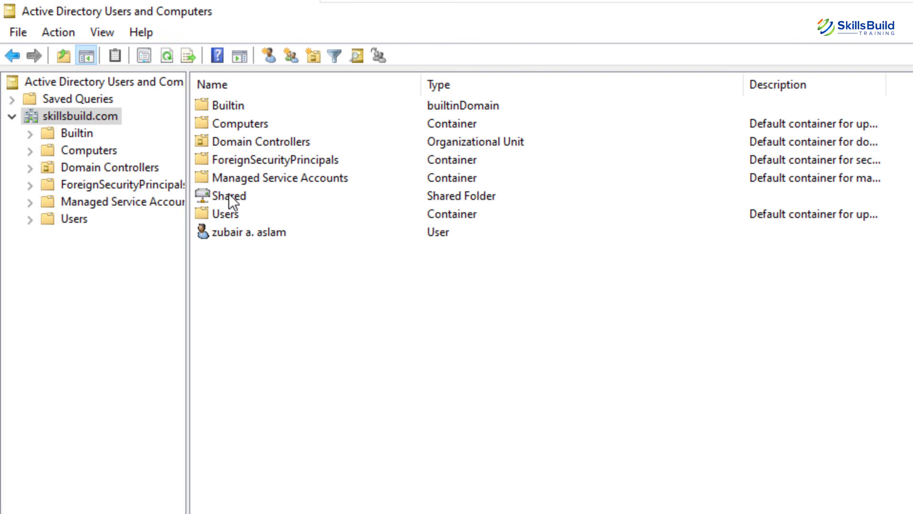
pyautogui.rightClick(229, 193)
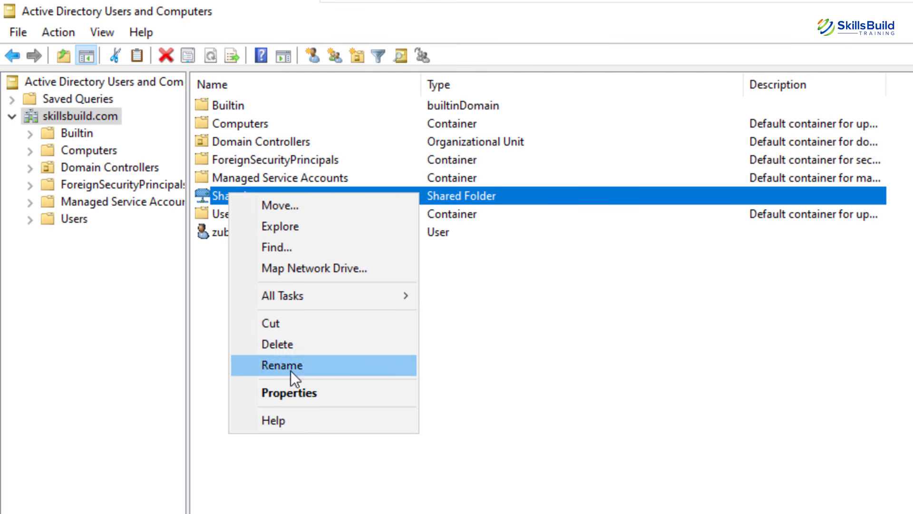
pyautogui.click(293, 386)
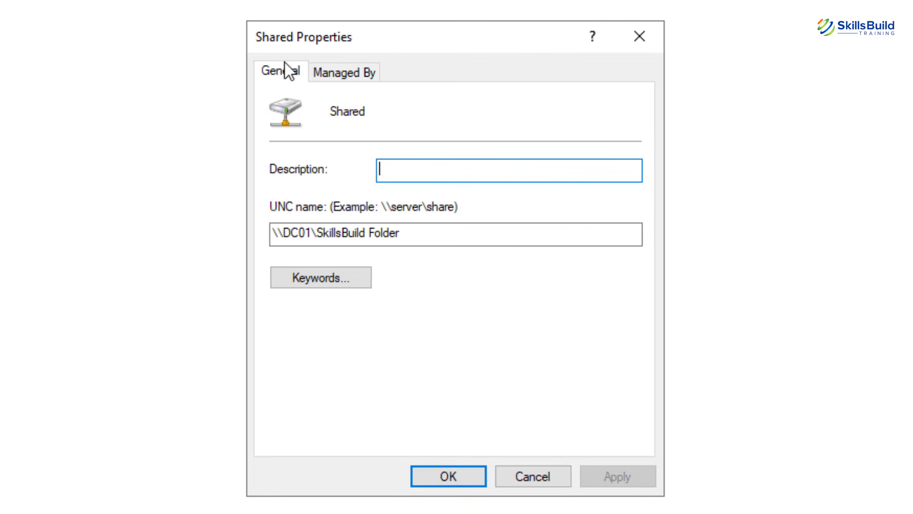
pyautogui.click(333, 73)
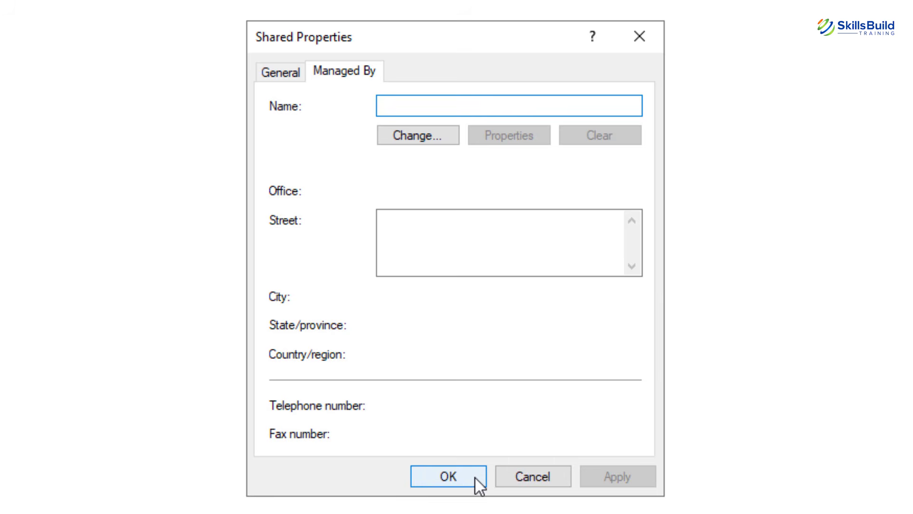
pyautogui.click(473, 448)
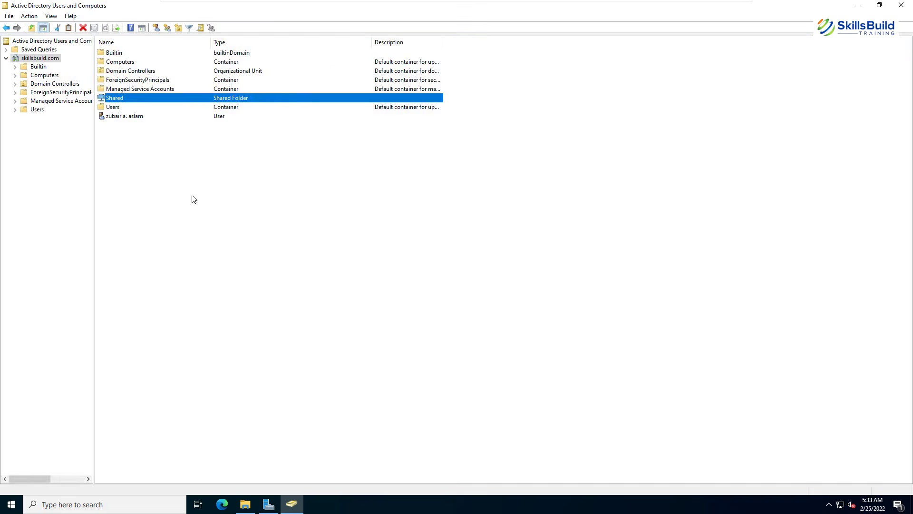
pyautogui.click(300, 185)
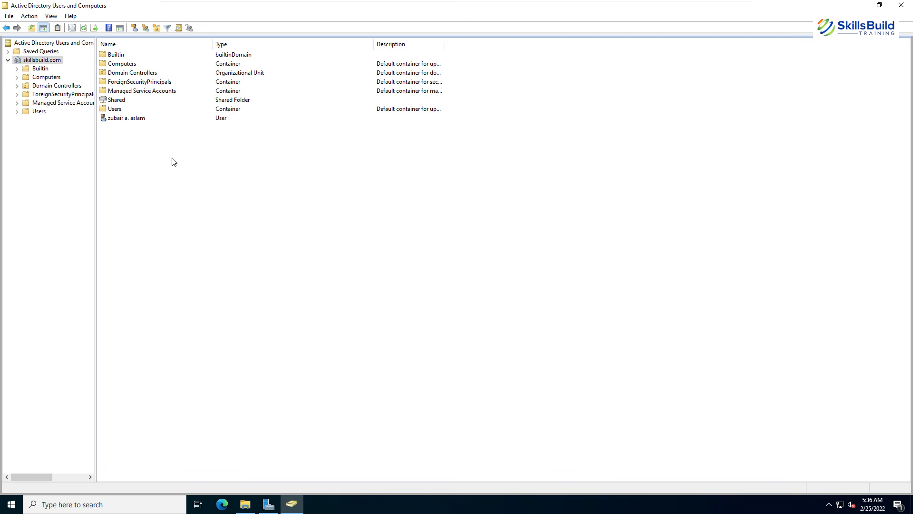
# Start creating a new Printer object in the skillsbuild.com domain.
pyautogui.rightClick(138, 144)
pyautogui.moveTo(252, 216)
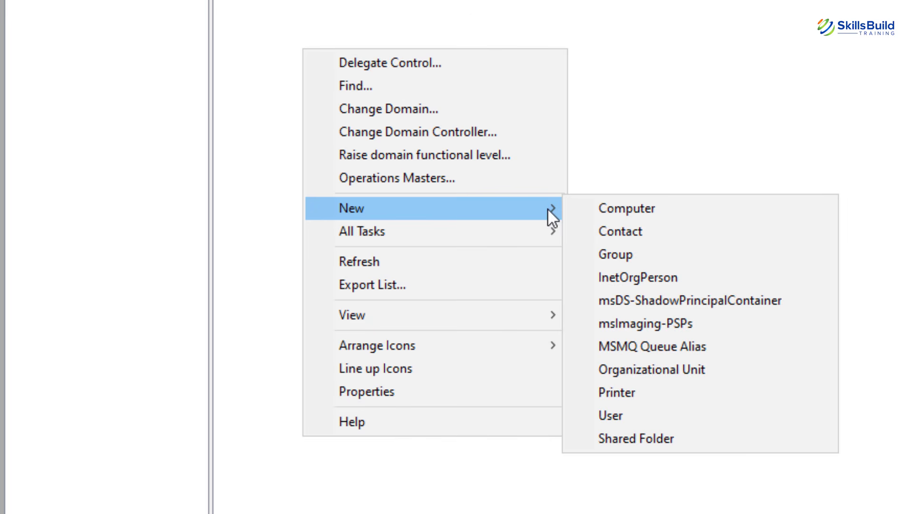
pyautogui.click(646, 403)
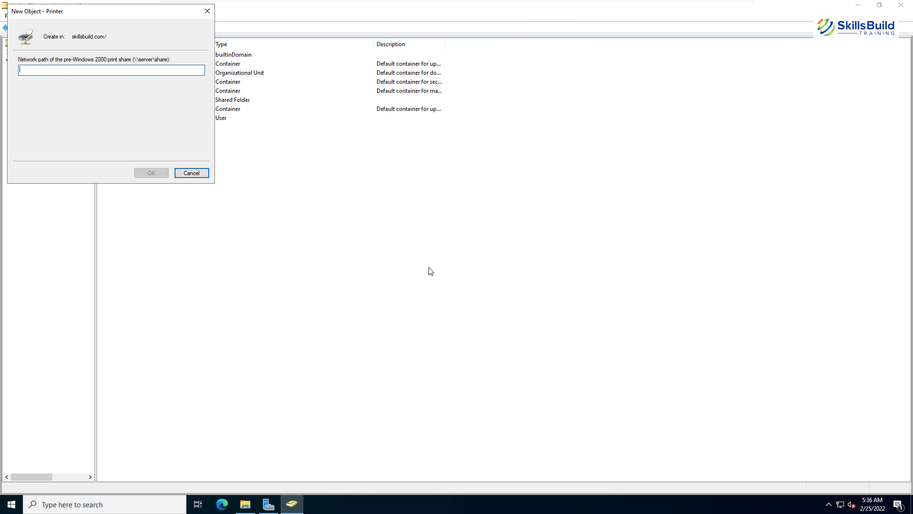
# Review printers in Settings' Devices and printers, close it, and cancel the new Printer object.
pyautogui.click(11, 504)
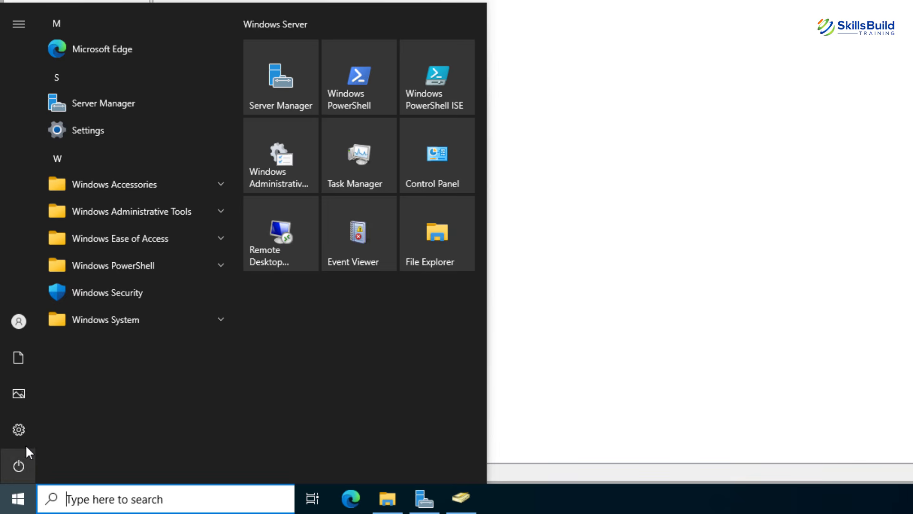
pyautogui.click(21, 431)
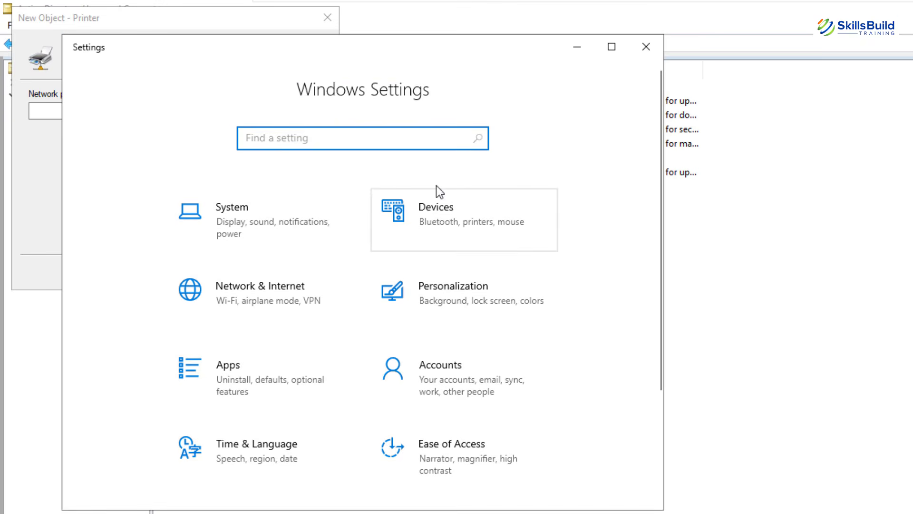
pyautogui.click(455, 221)
pyautogui.scroll(-5, 405, 350)
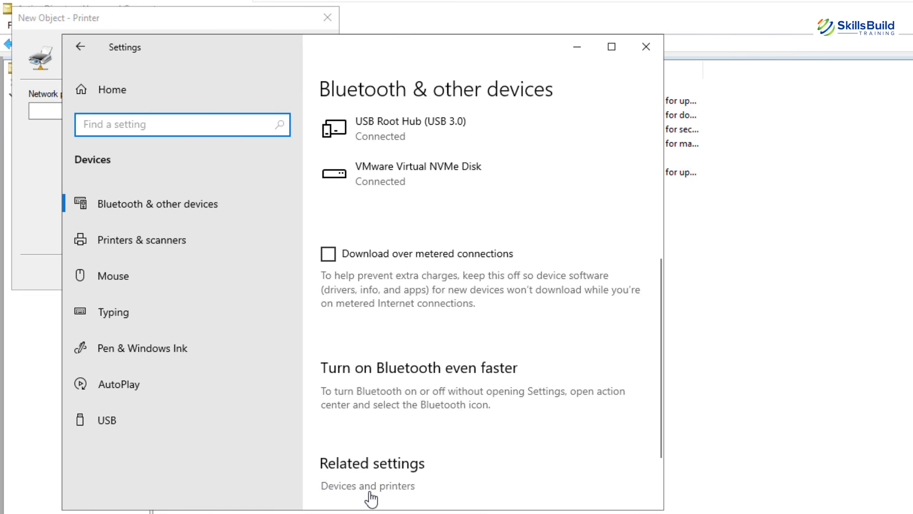
pyautogui.click(370, 494)
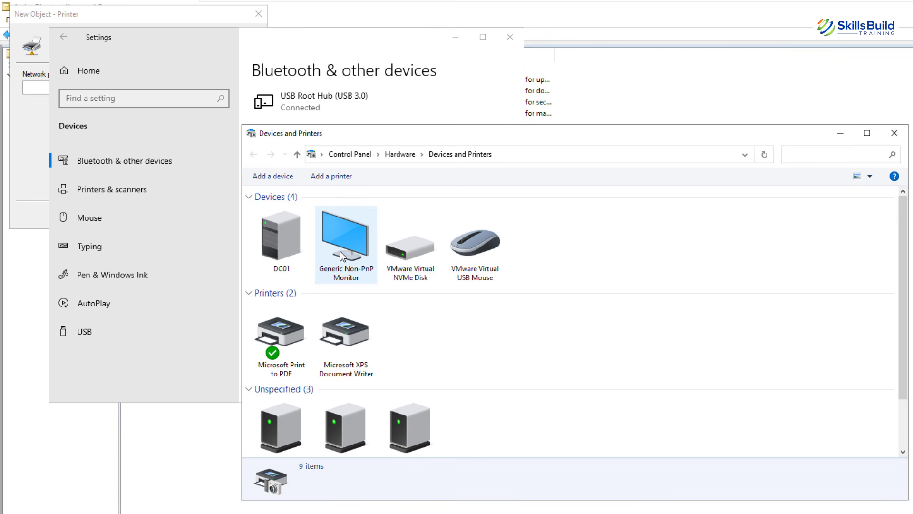
pyautogui.click(291, 332)
pyautogui.click(625, 286)
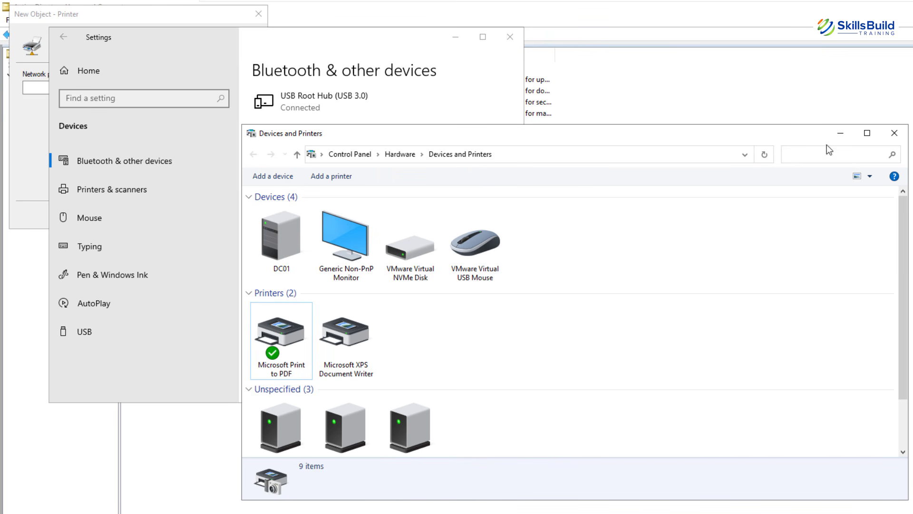
pyautogui.click(894, 133)
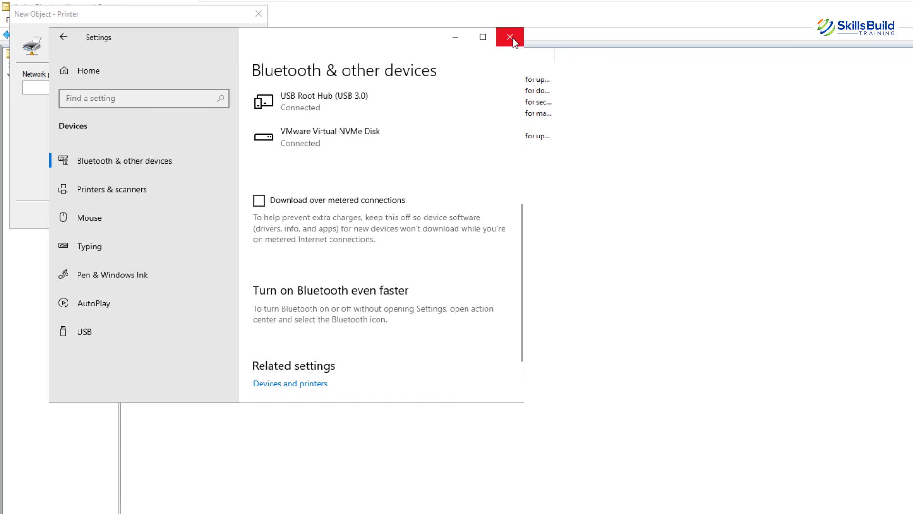
pyautogui.click(509, 37)
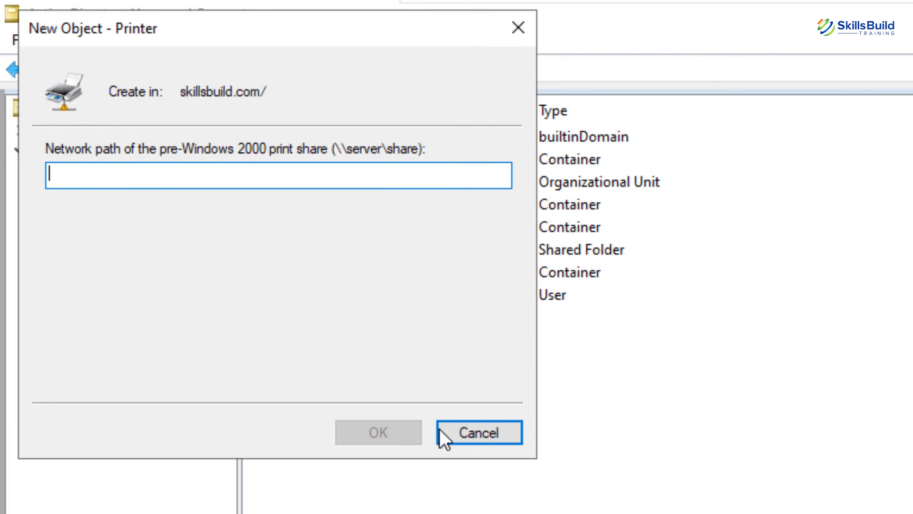
pyautogui.click(470, 433)
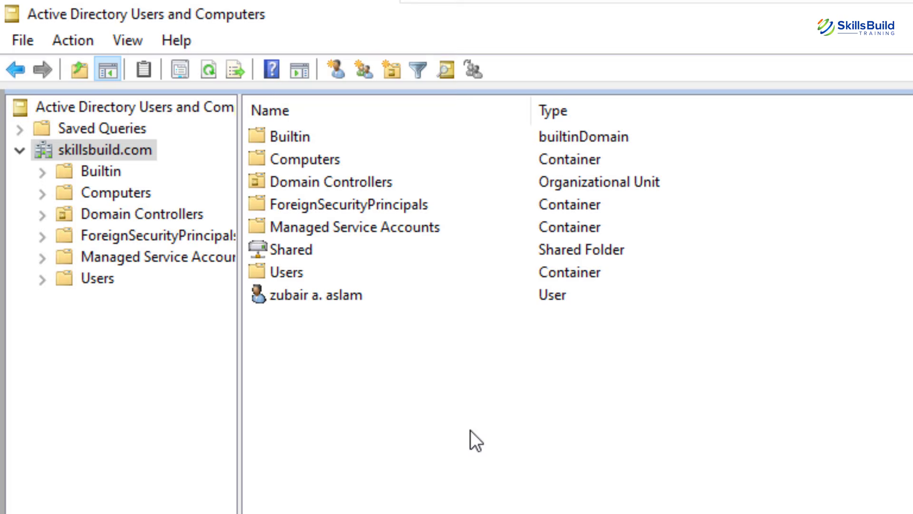